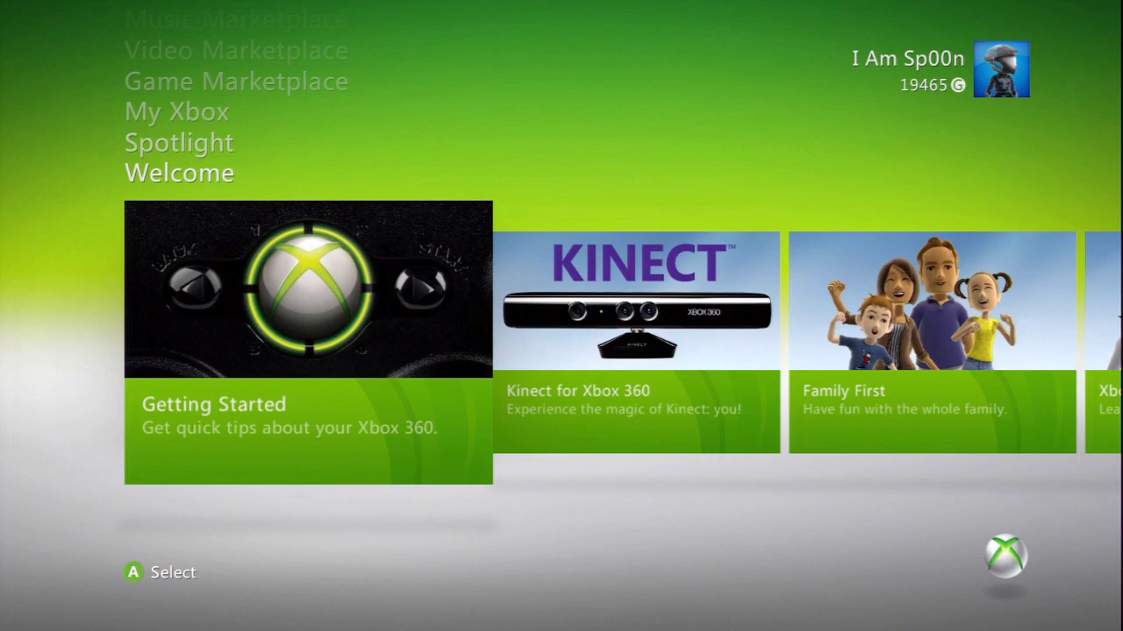
Step: Move up to the My Xbox channel and open the System Settings tile
key(Up)
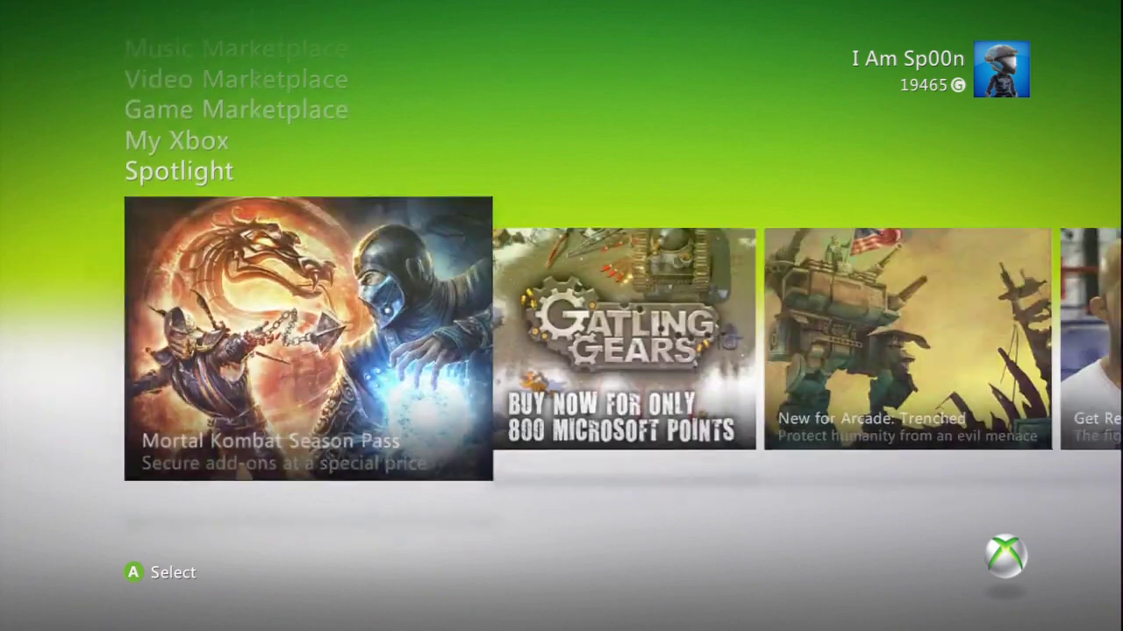
key(Up)
key(Right)
key(Right)
key(Right)
key(Right)
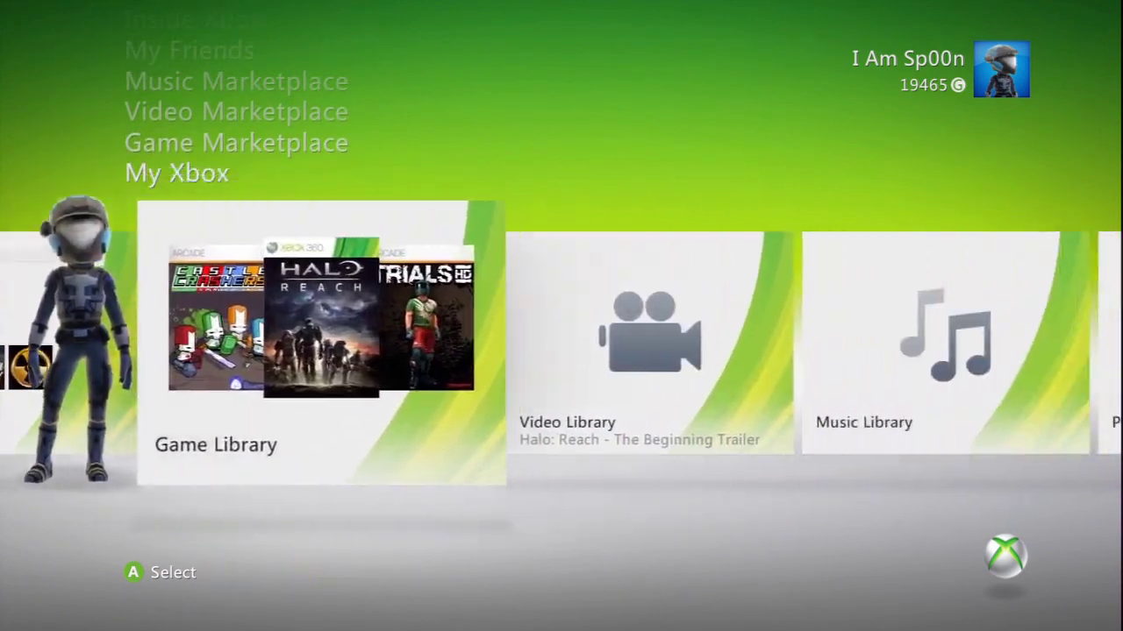
key(Right)
key(Right)
key(Right)
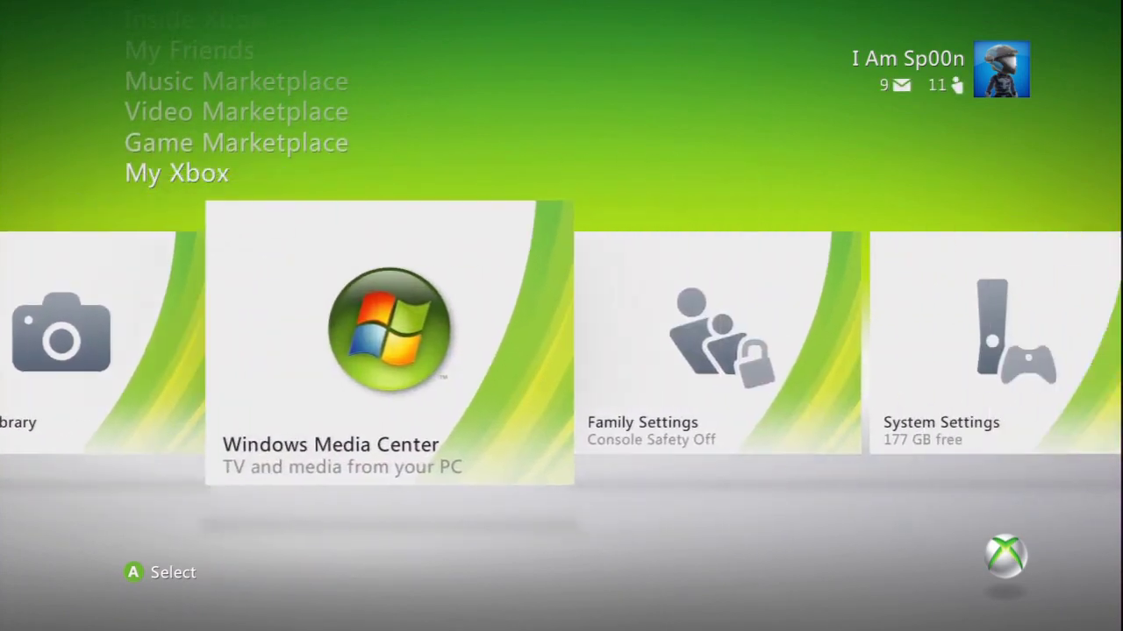
key(Return)
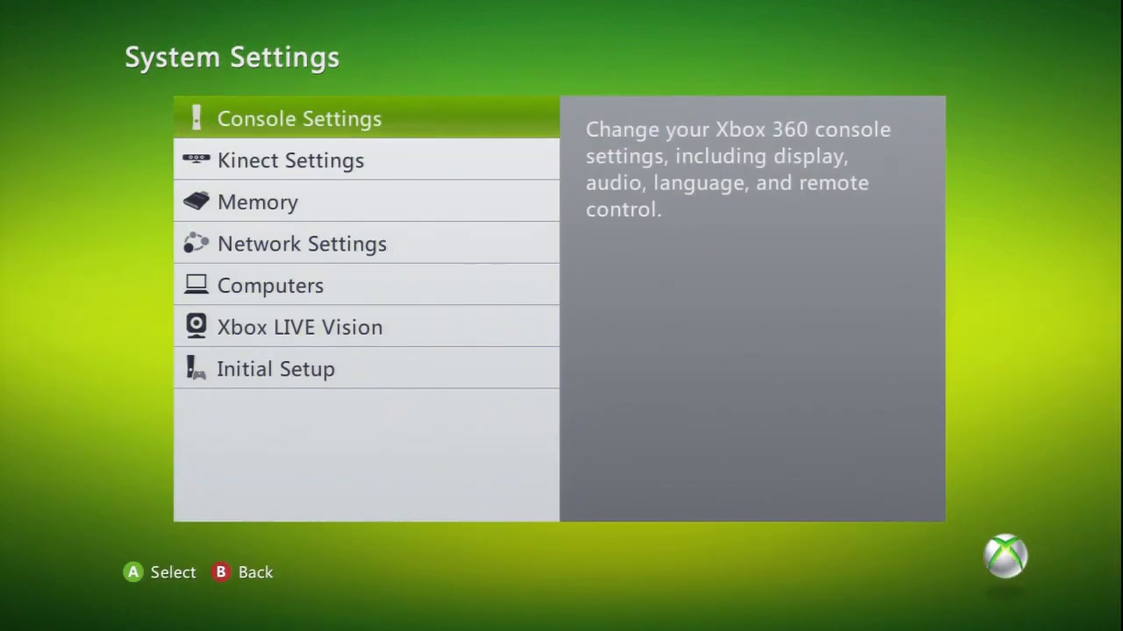
Step: Go into Console Settings > Display > HDTV Settings
key(Return)
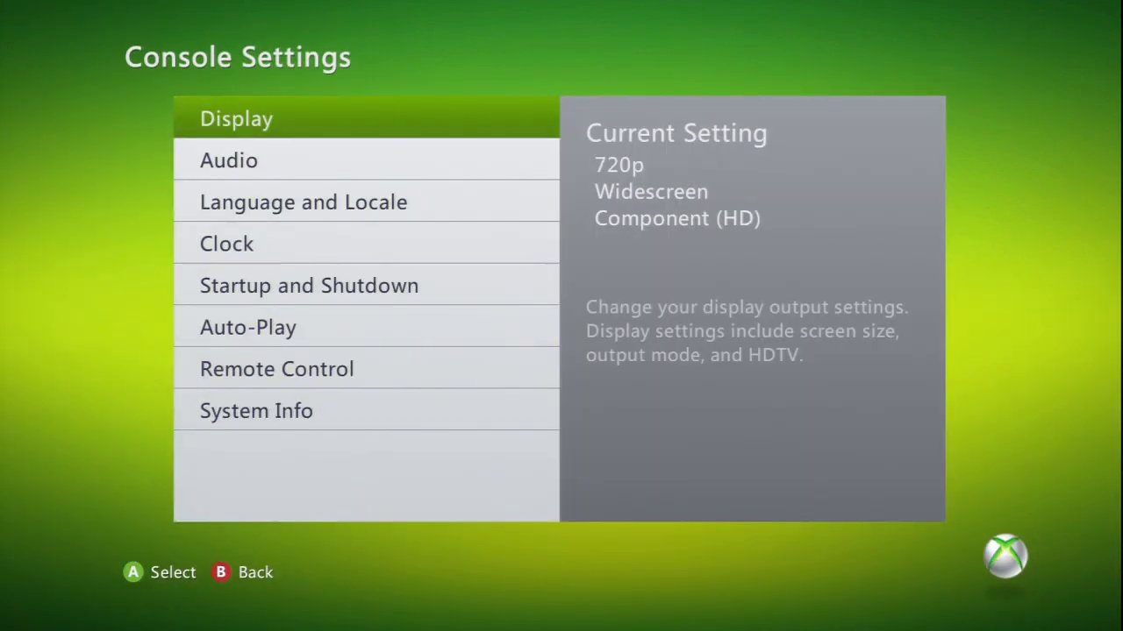
key(Return)
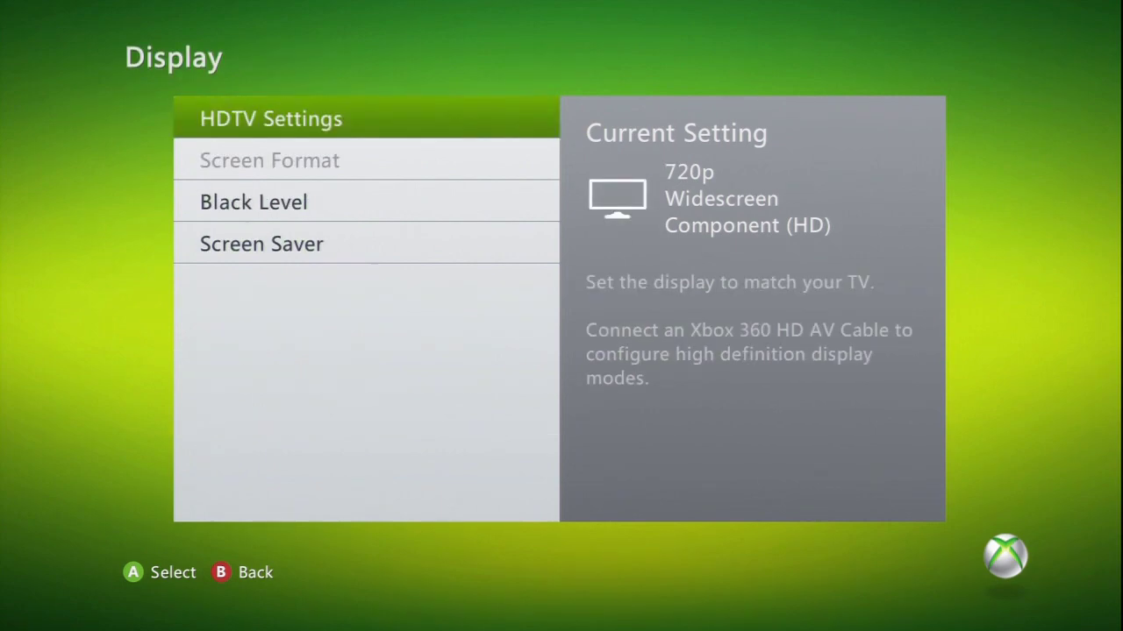
key(Return)
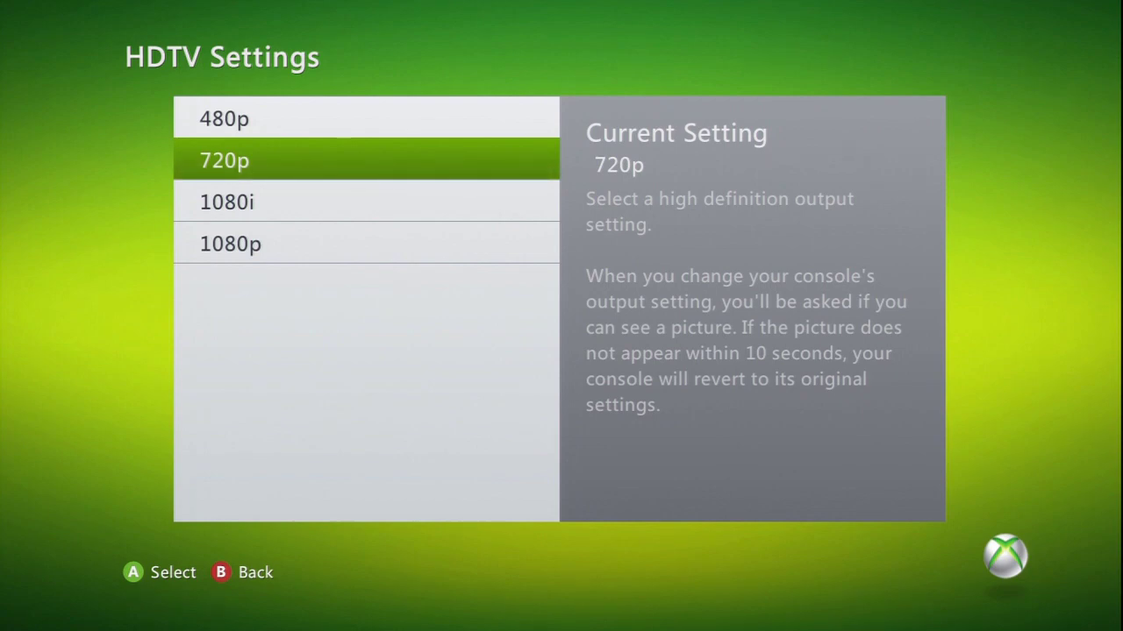
Step: Look at the 1080i/1080p options, keep 720p, and back out to the Display page
key(Down)
key(Down)
key(Up)
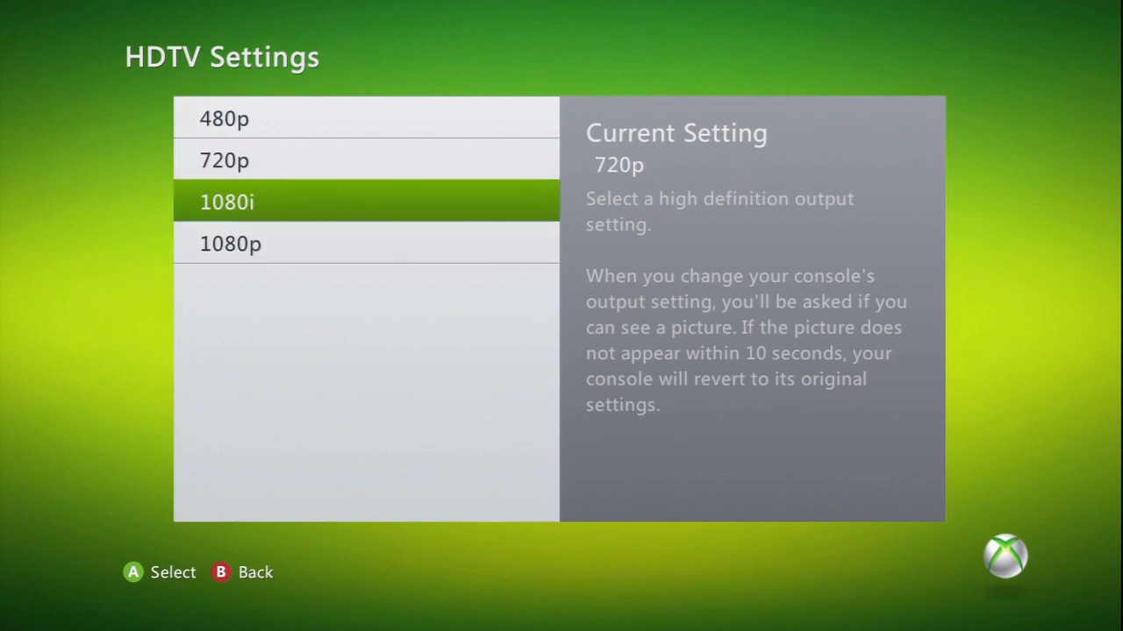
key(Up)
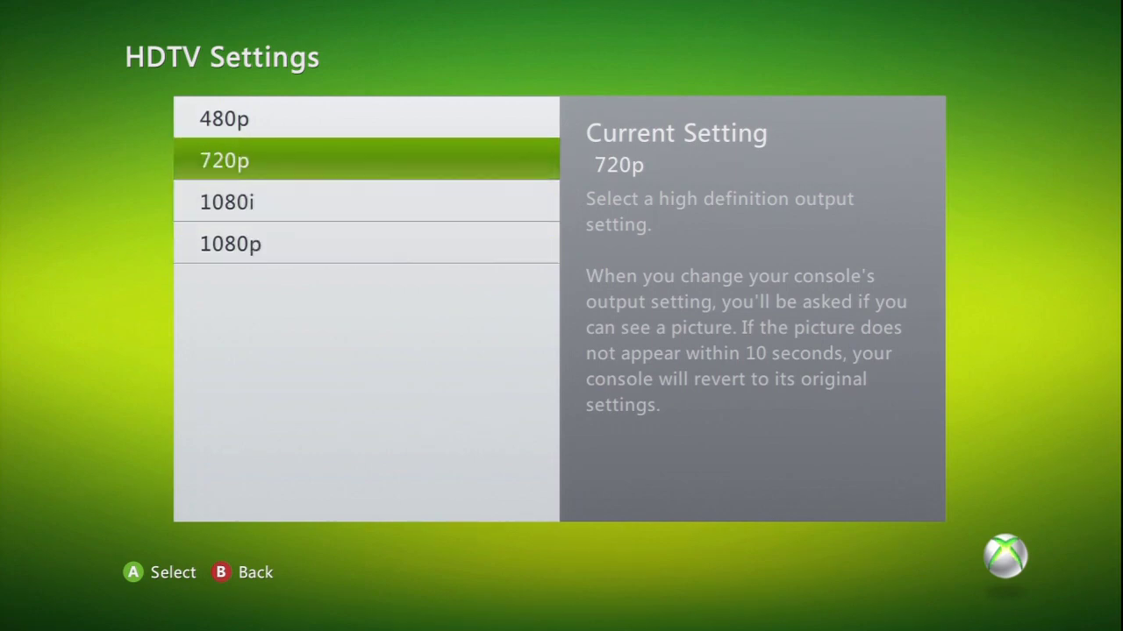
key(Escape)
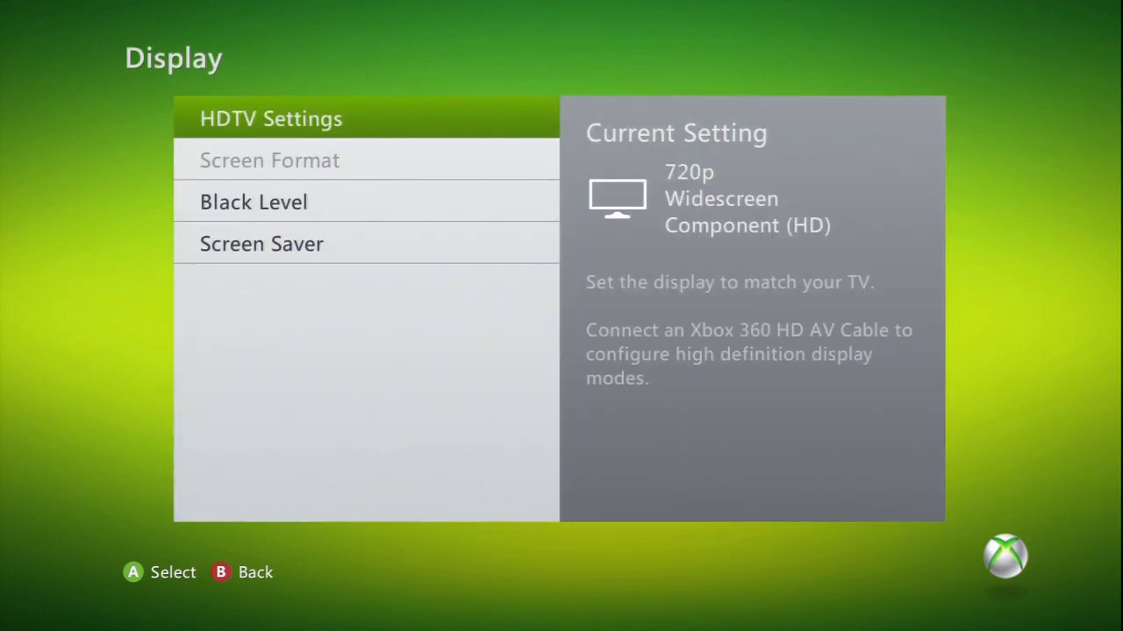
key(Escape)
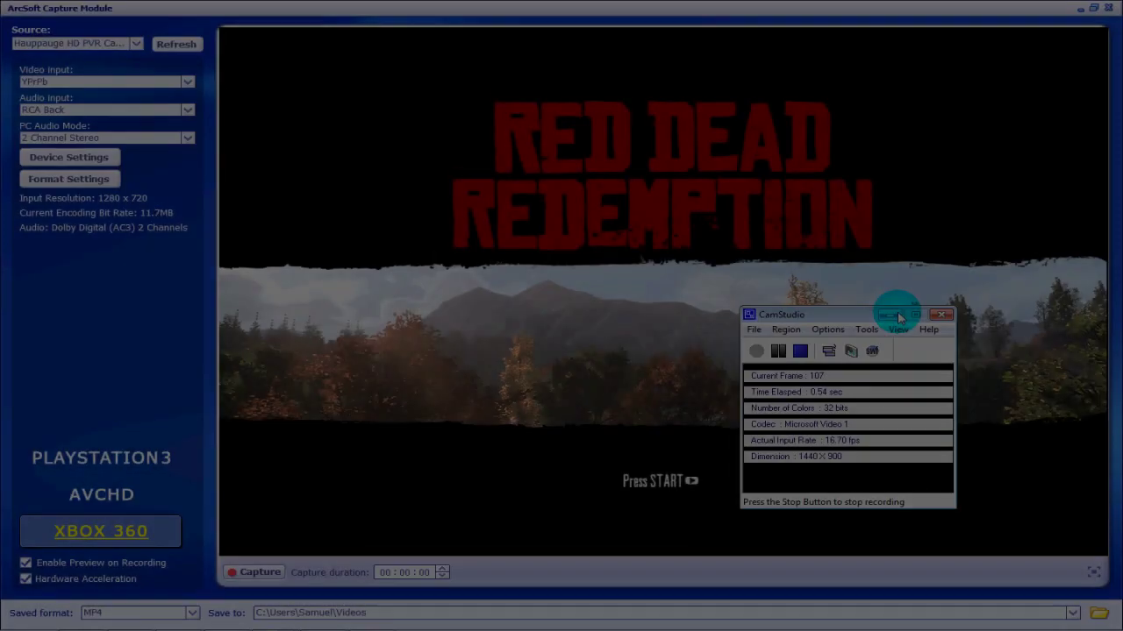
click(893, 314)
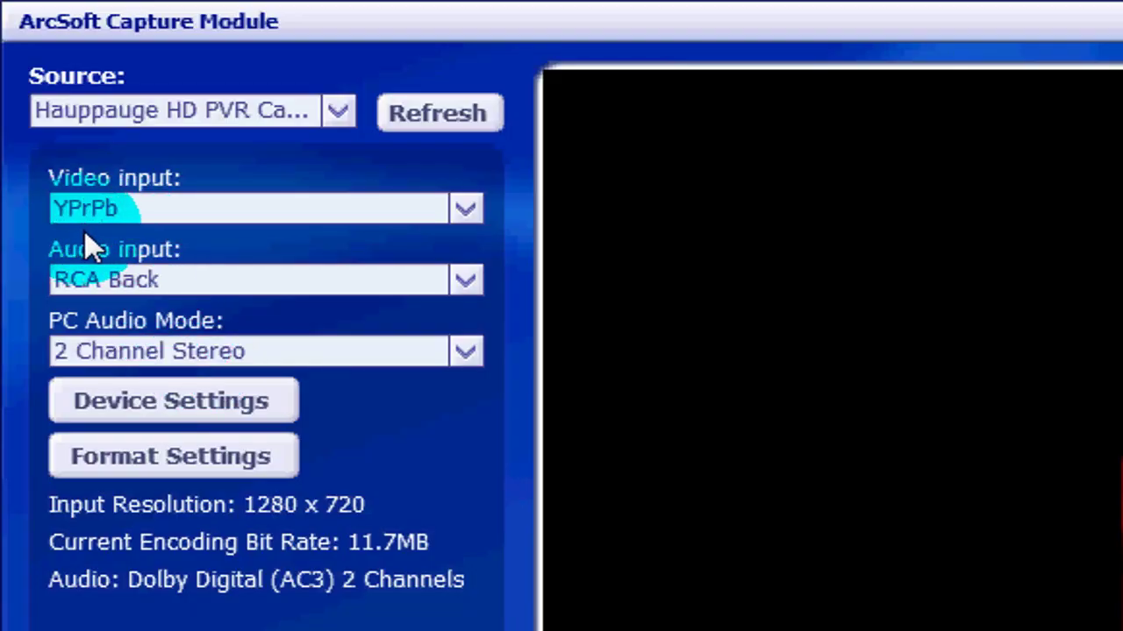
click(466, 210)
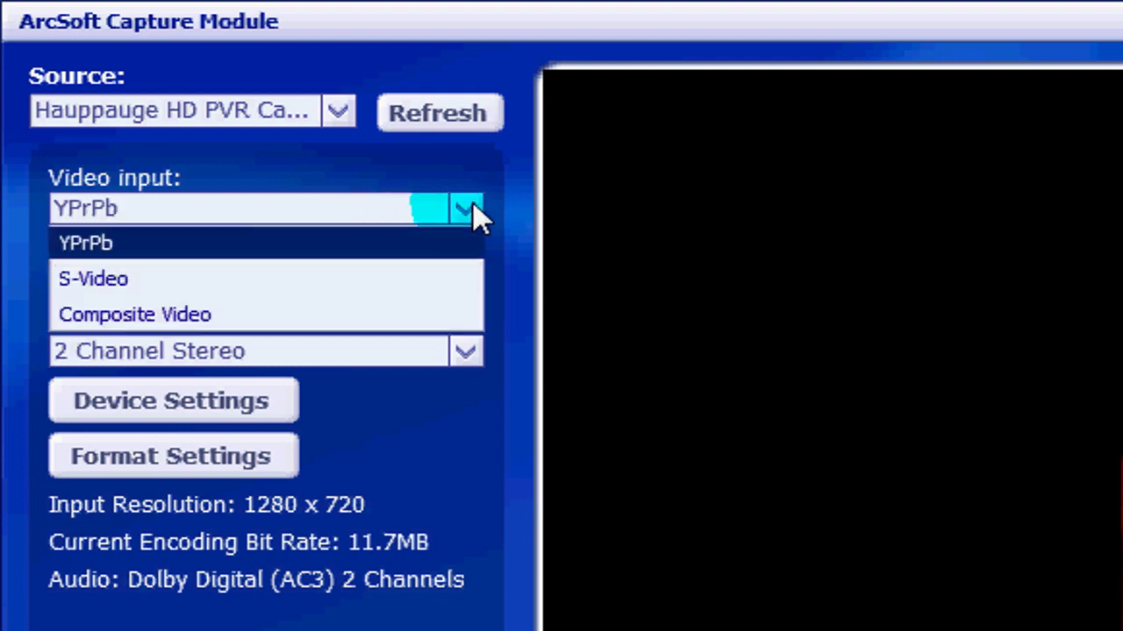
click(472, 213)
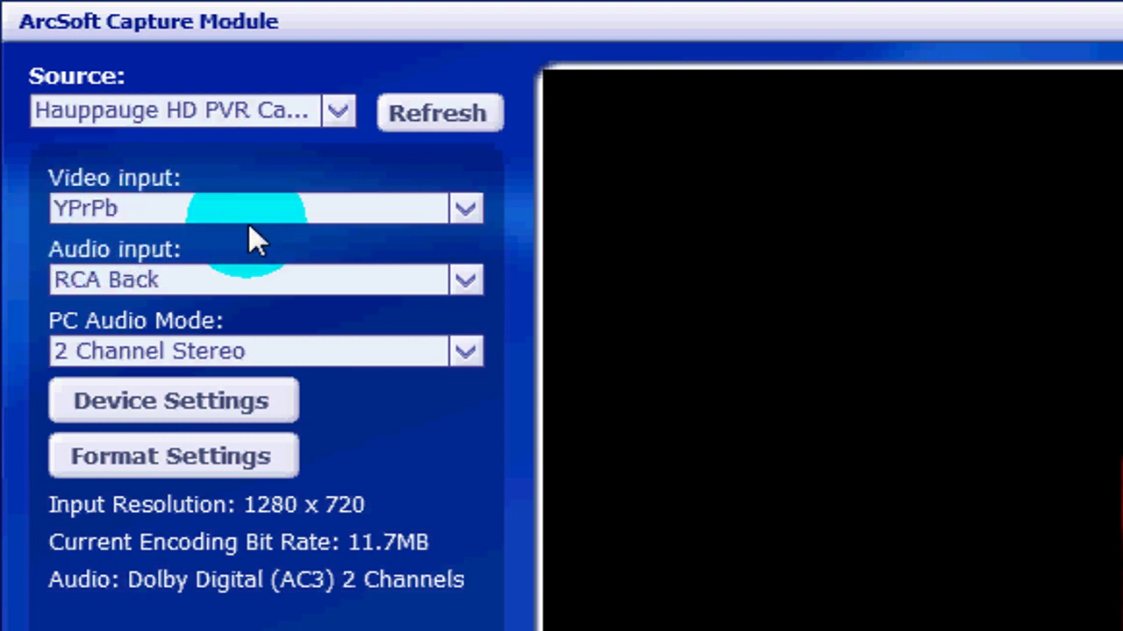
click(472, 214)
click(468, 210)
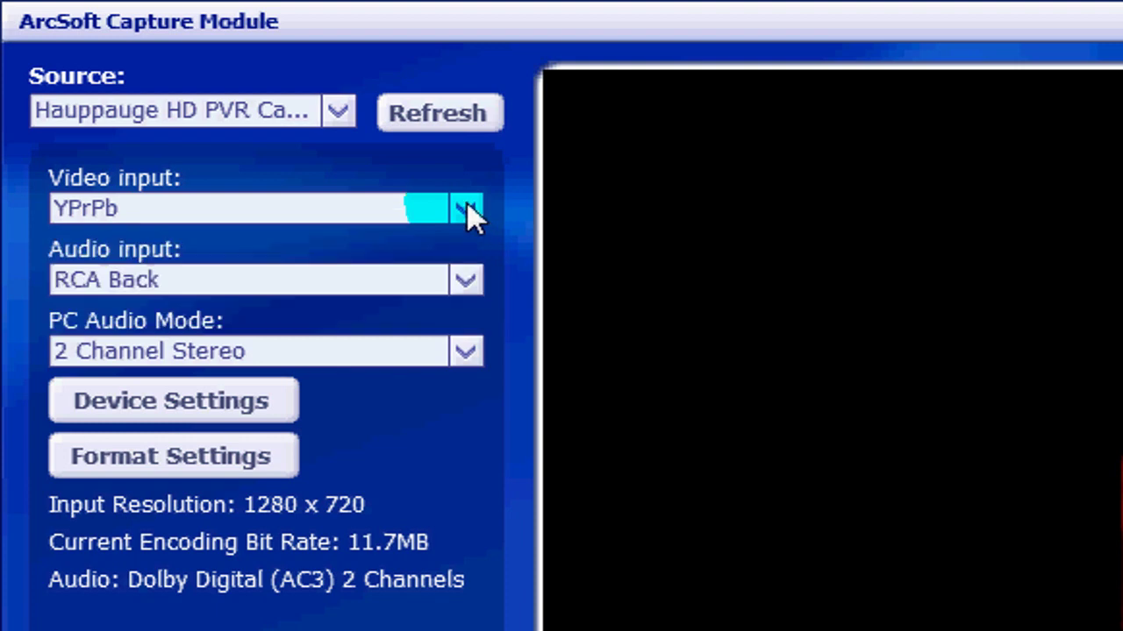
click(467, 211)
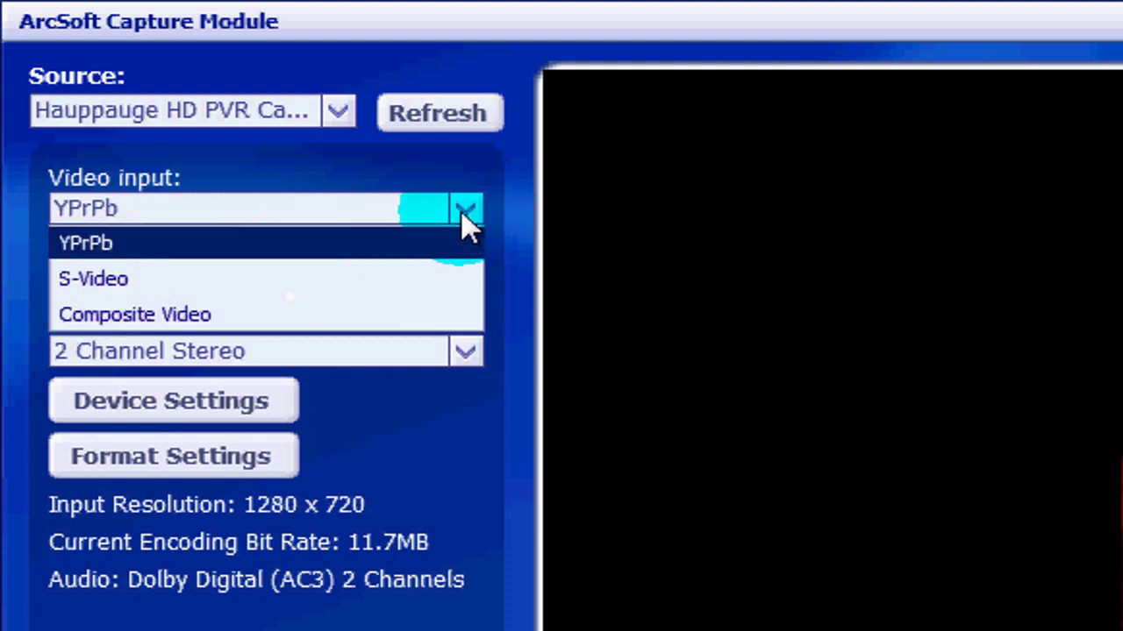
click(459, 225)
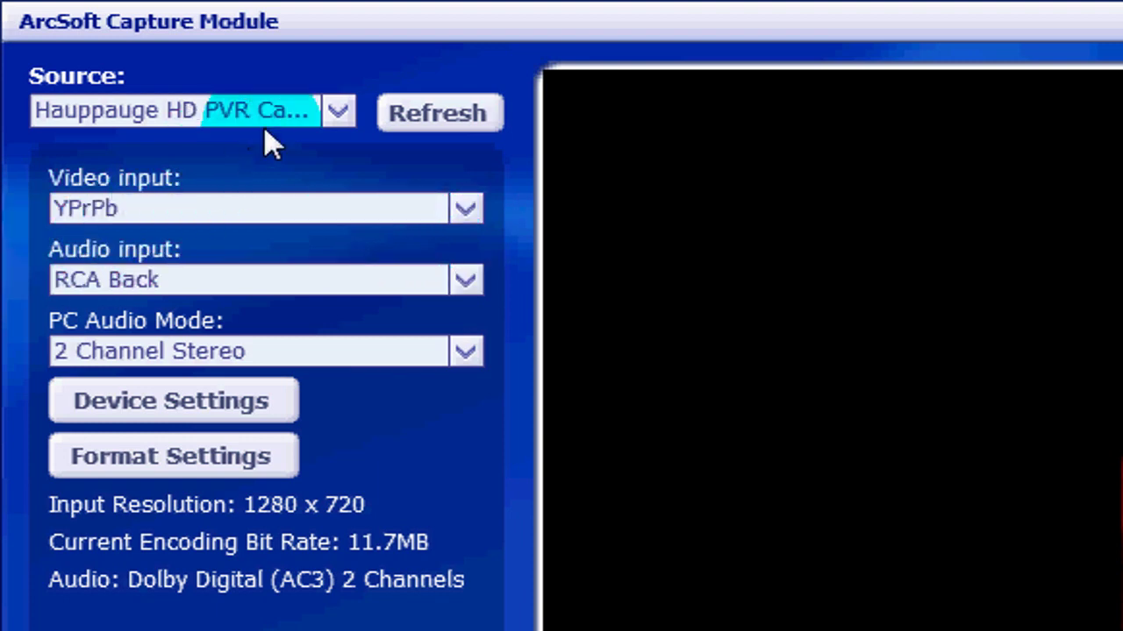
click(338, 112)
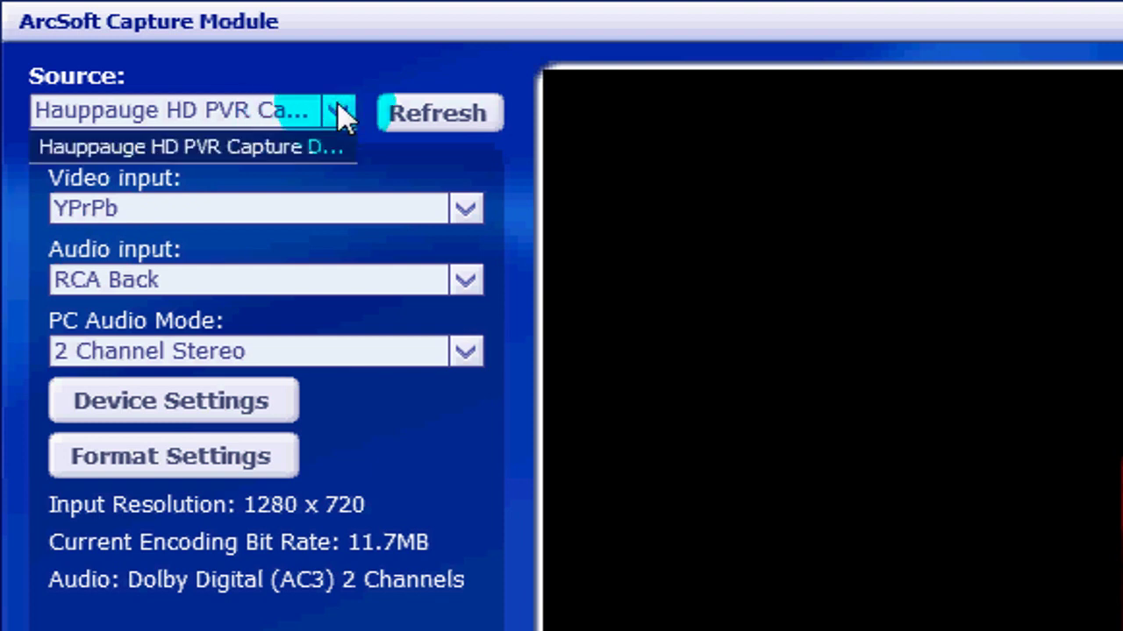
click(340, 112)
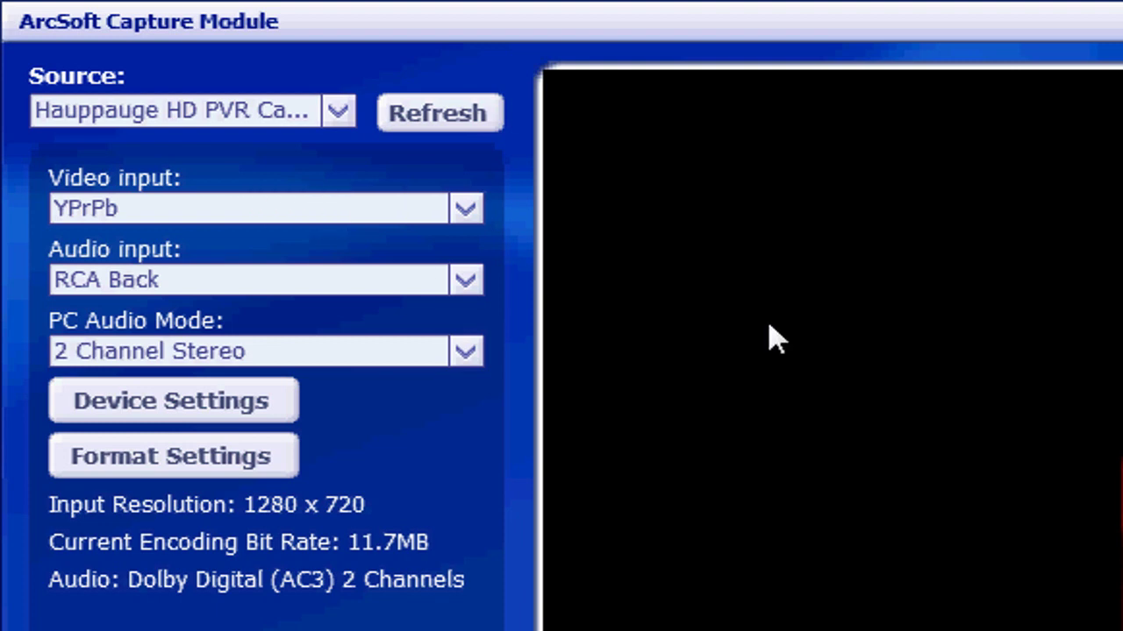
click(467, 281)
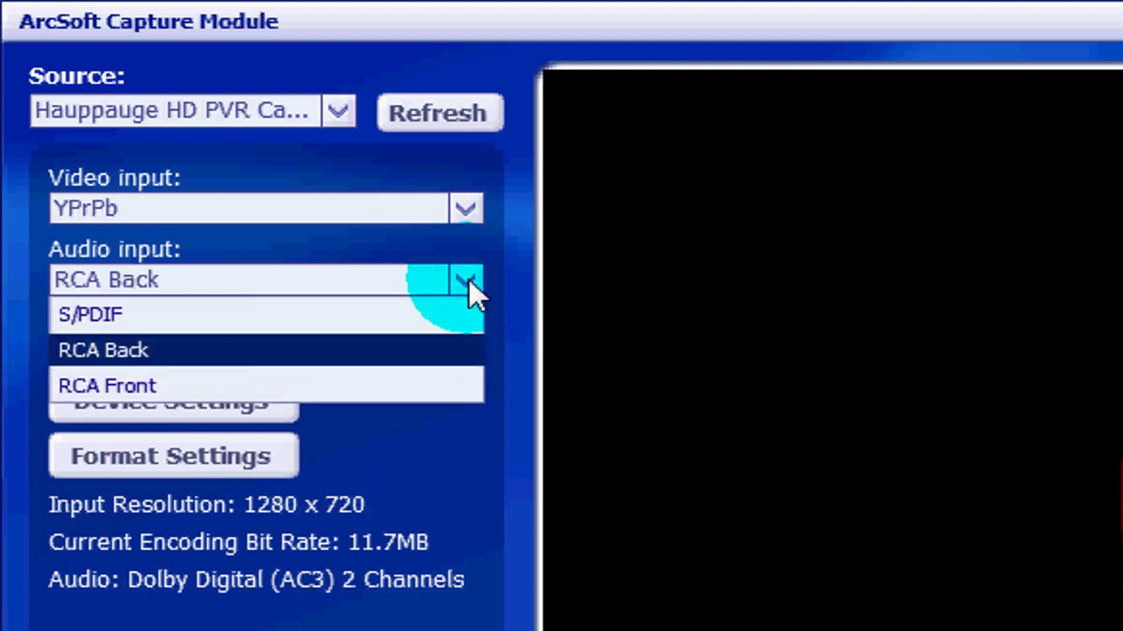
click(468, 278)
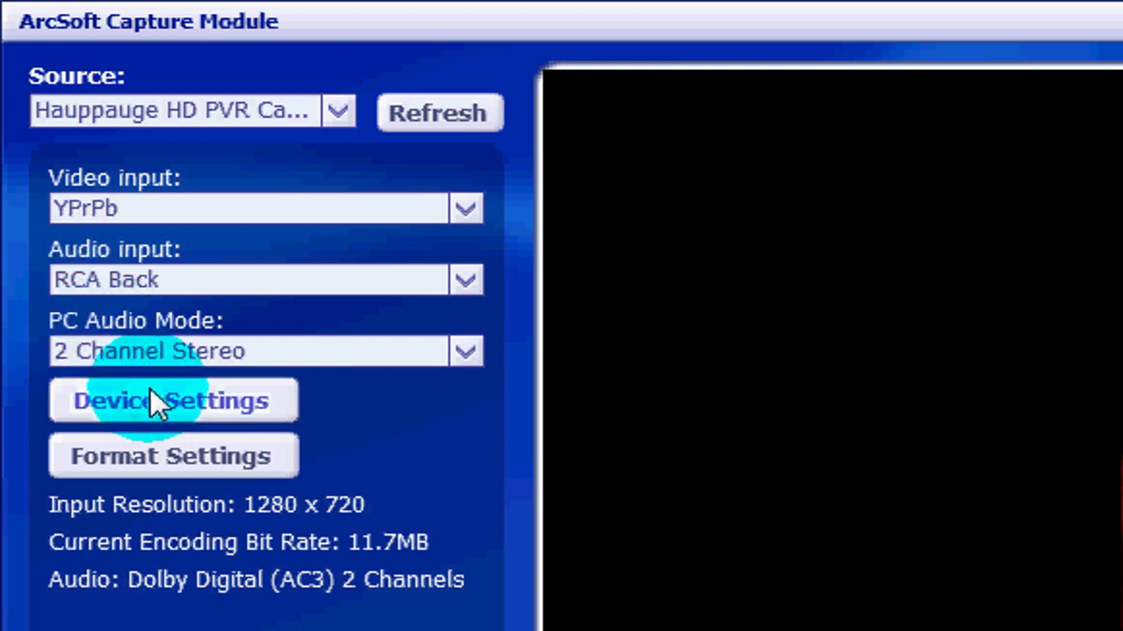
click(463, 352)
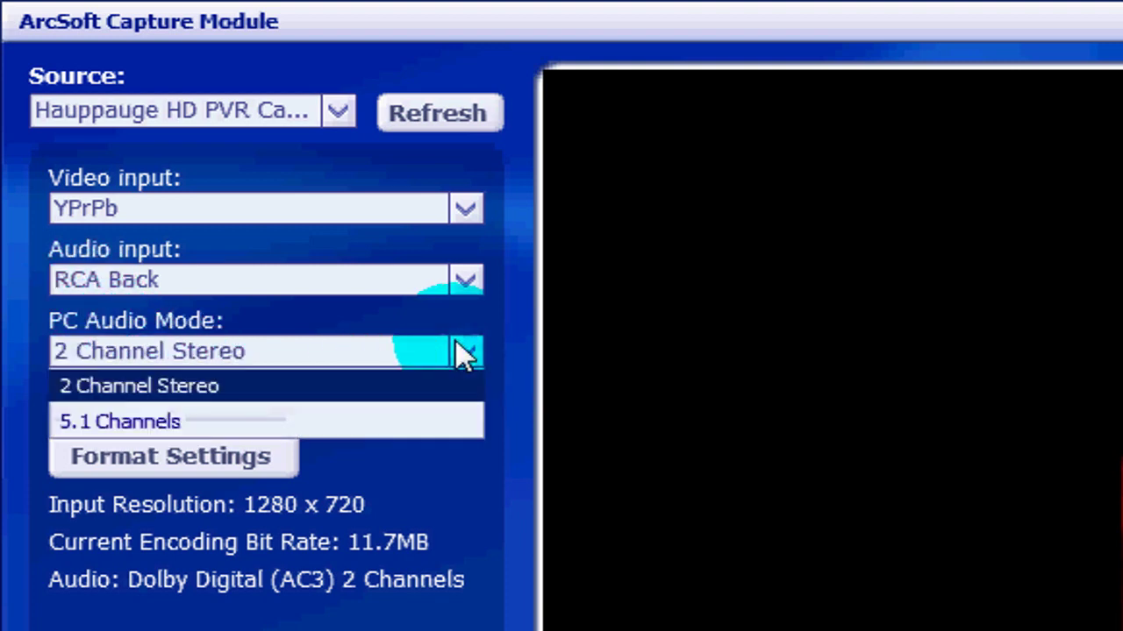
click(463, 352)
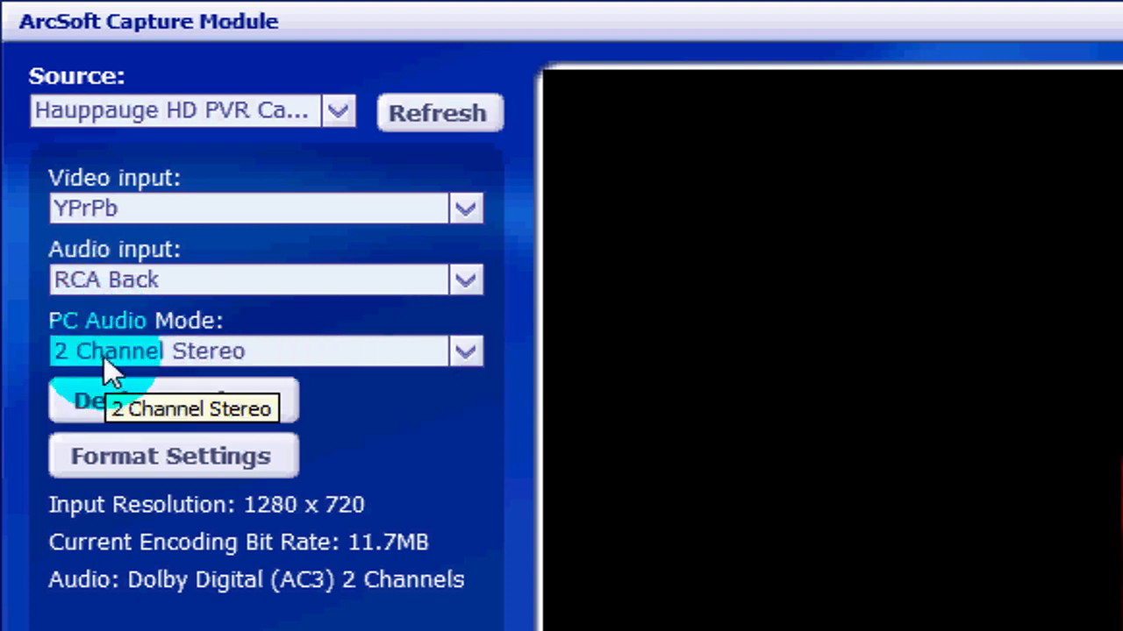
click(463, 352)
click(463, 353)
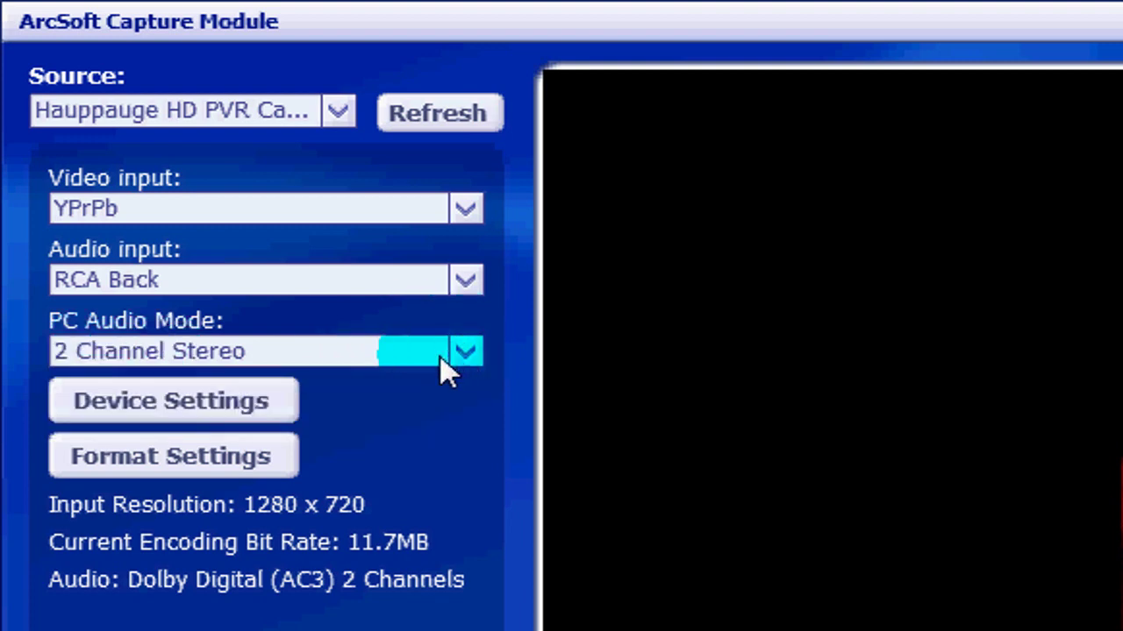
click(443, 369)
click(441, 360)
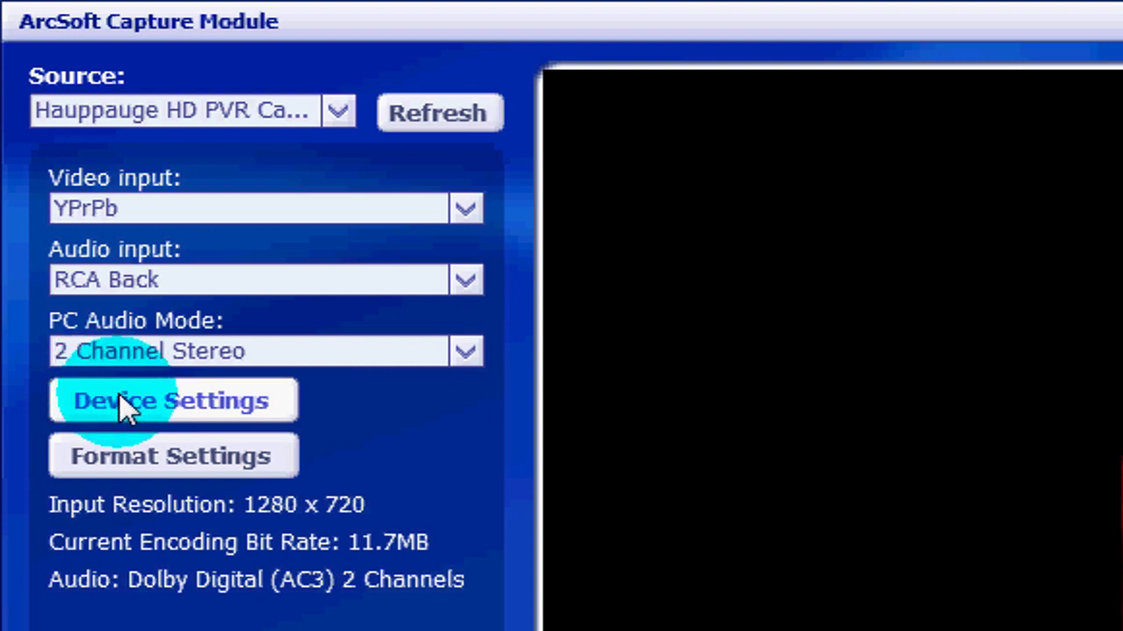
click(176, 408)
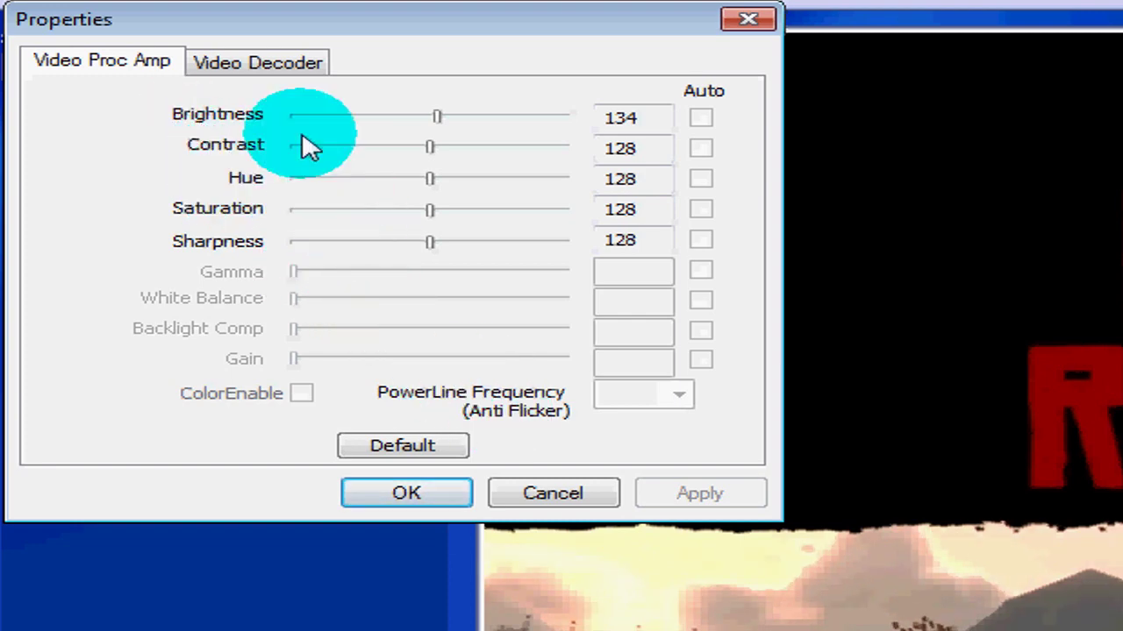
click(563, 491)
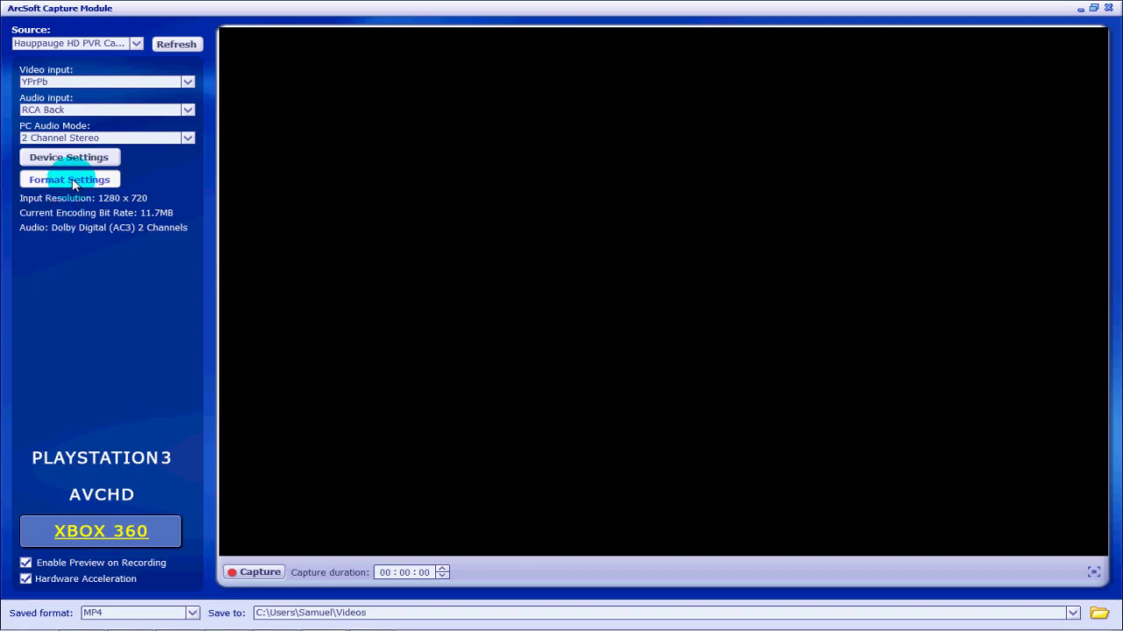
click(74, 181)
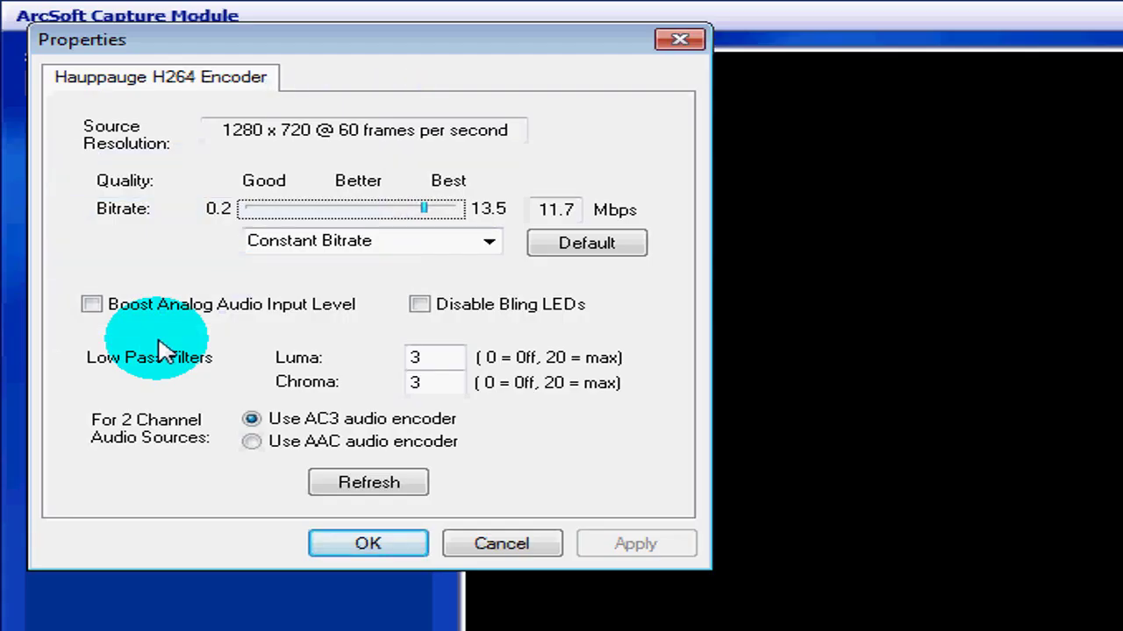
Step: Highlight the 1280 x 720 Source Resolution in the H264 encoder properties
drag(221, 131, 313, 134)
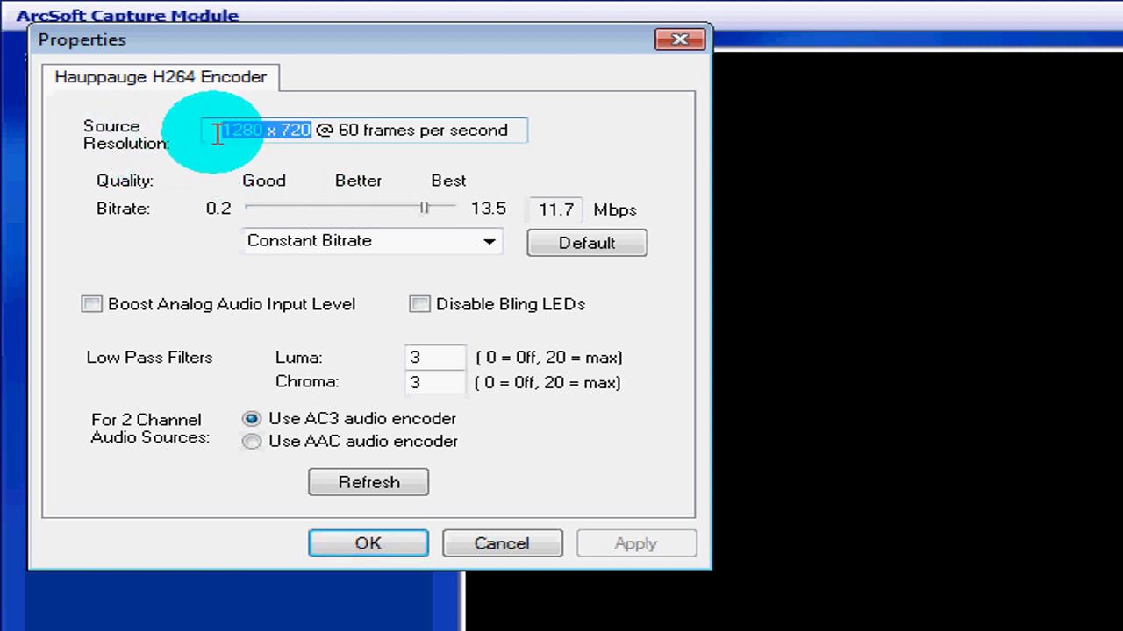
drag(217, 131, 311, 140)
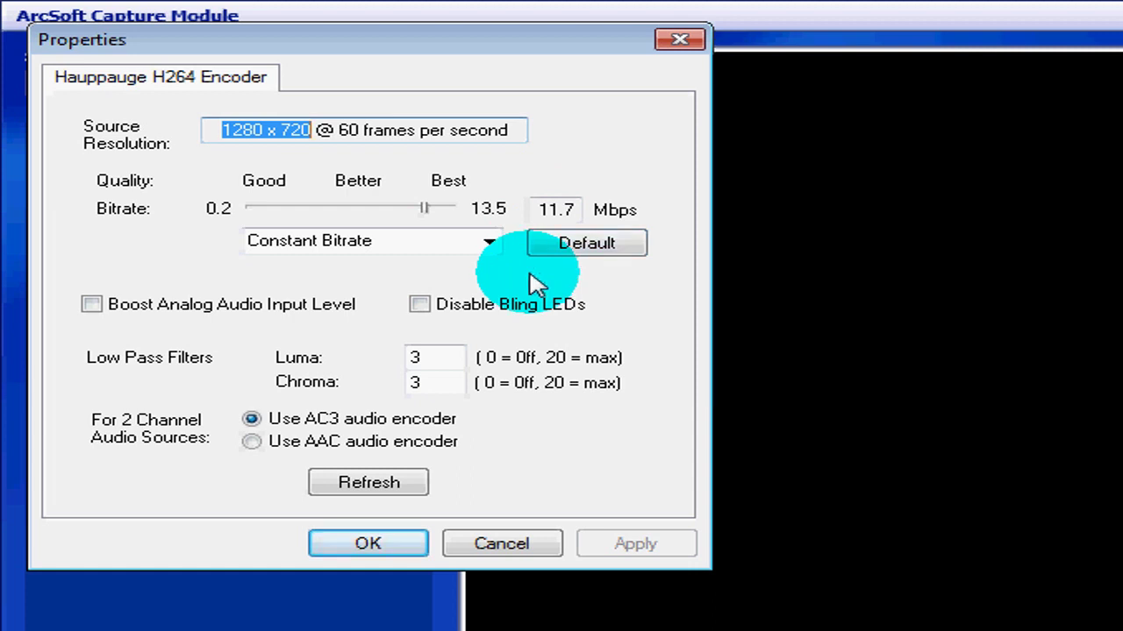
Step: Highlight the 11.7 Mbps bitrate, keep Constant Bitrate mode, and close the encoder settings
double_click(544, 211)
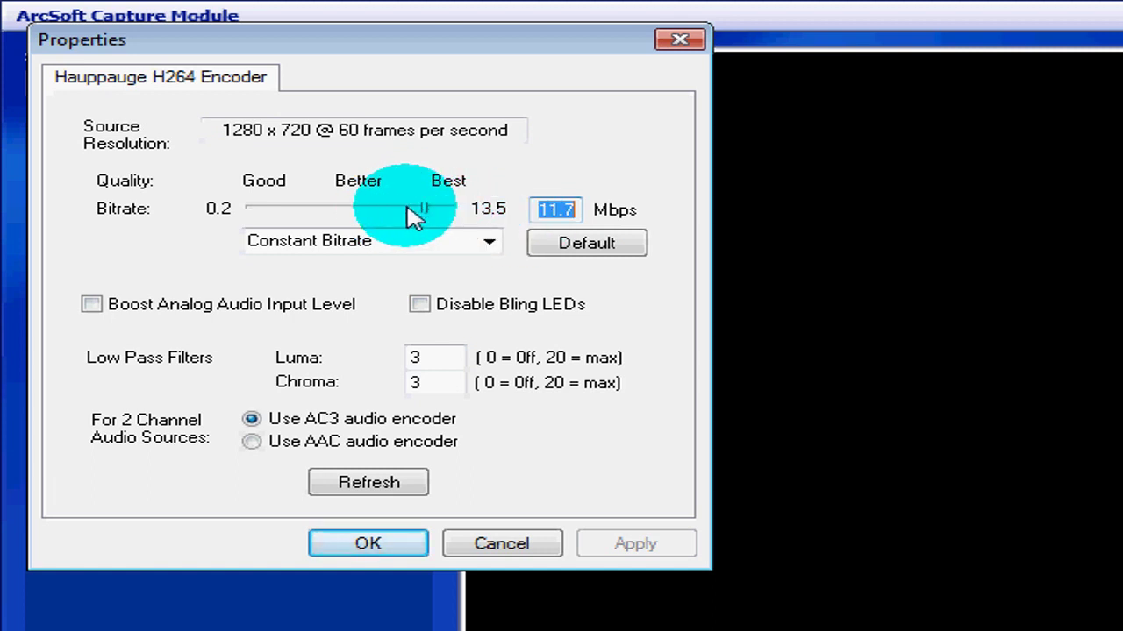
click(489, 244)
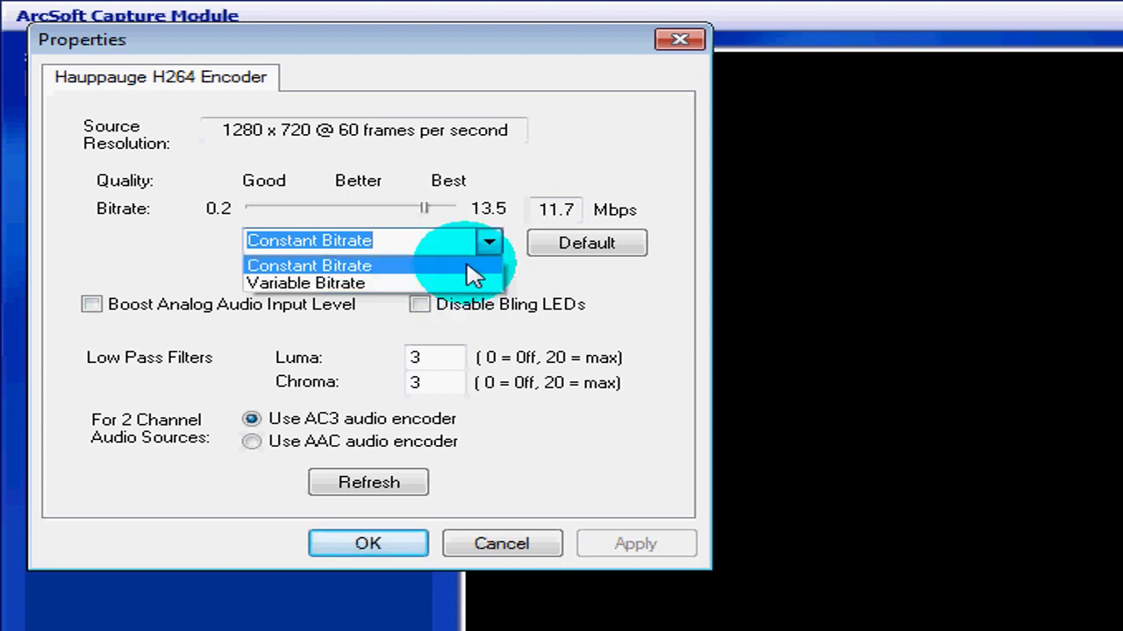
click(488, 245)
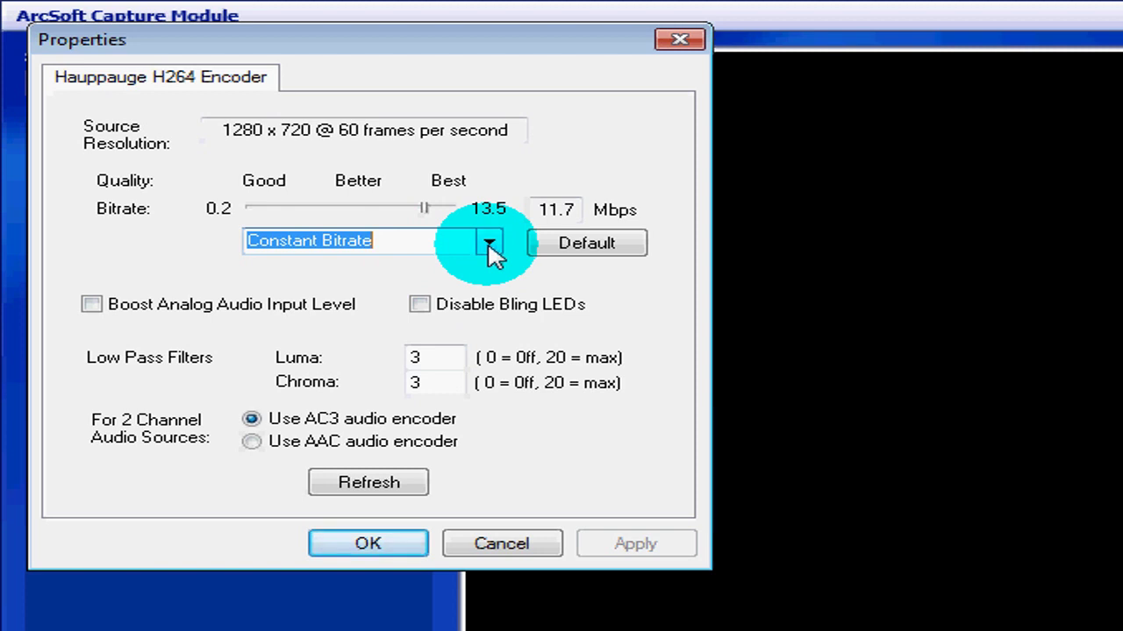
click(408, 552)
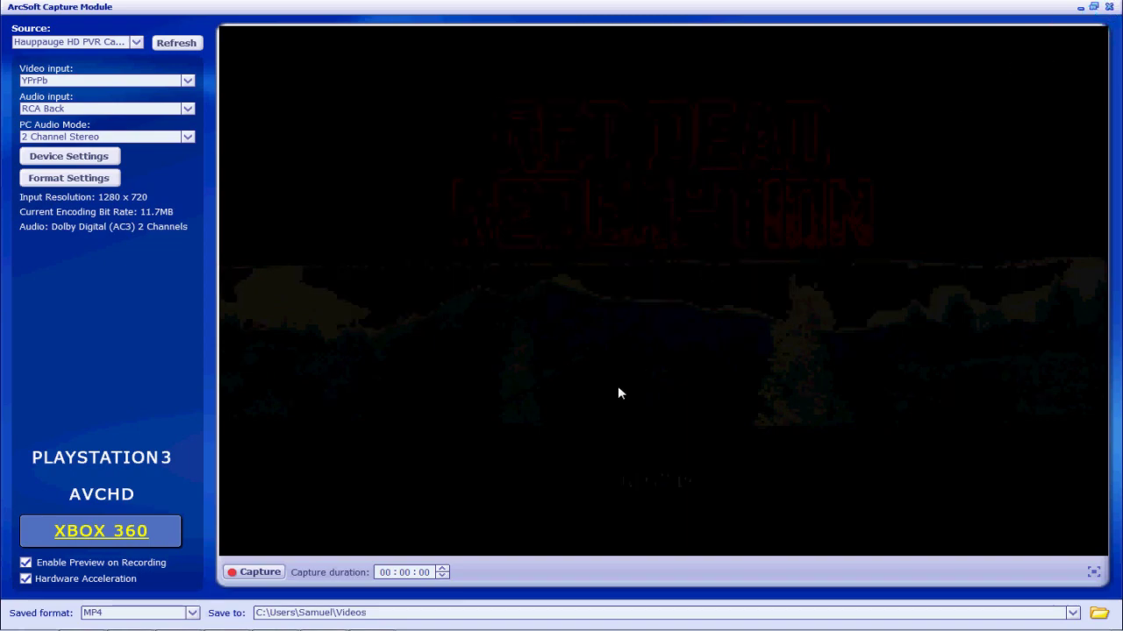
Step: Switch over to the empty Vegas Pro project
mouse_move(224, 624)
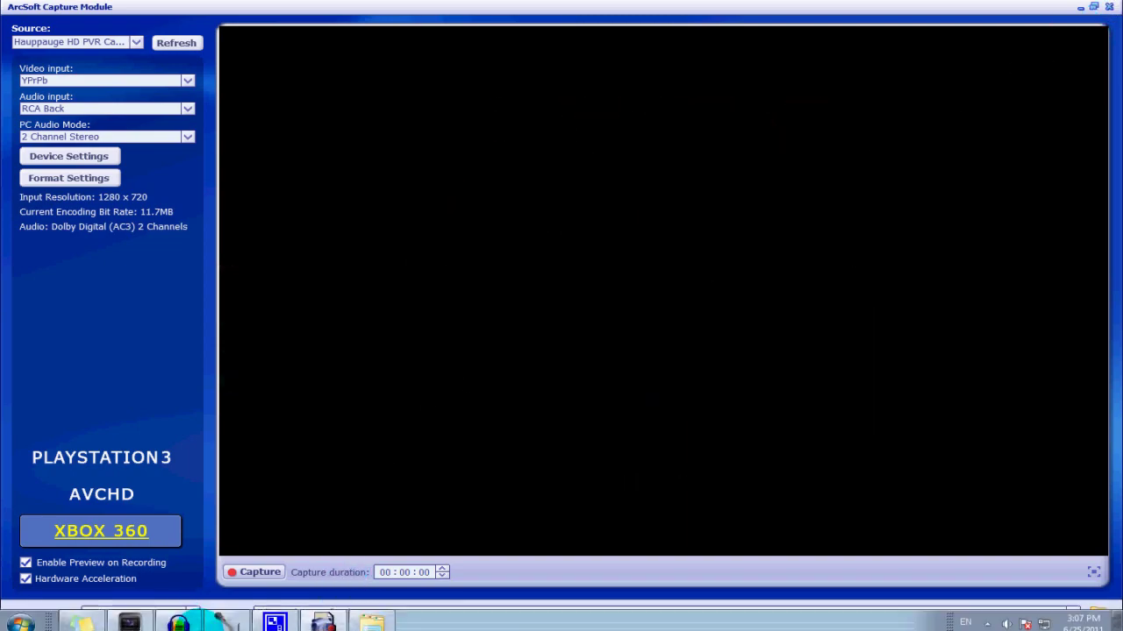
click(130, 618)
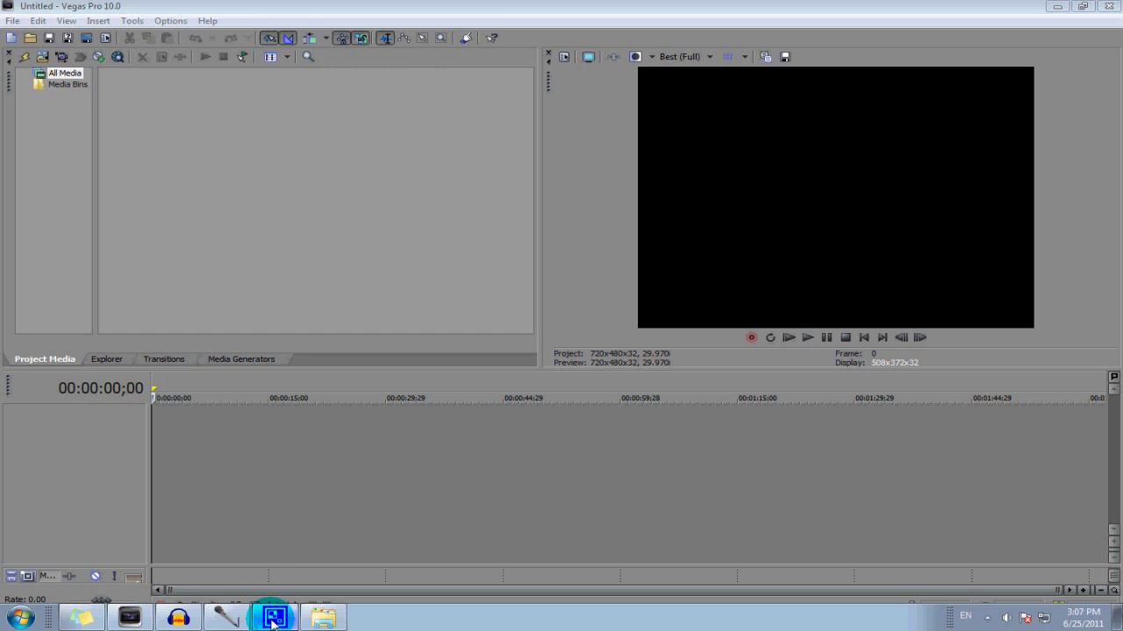
click(13, 21)
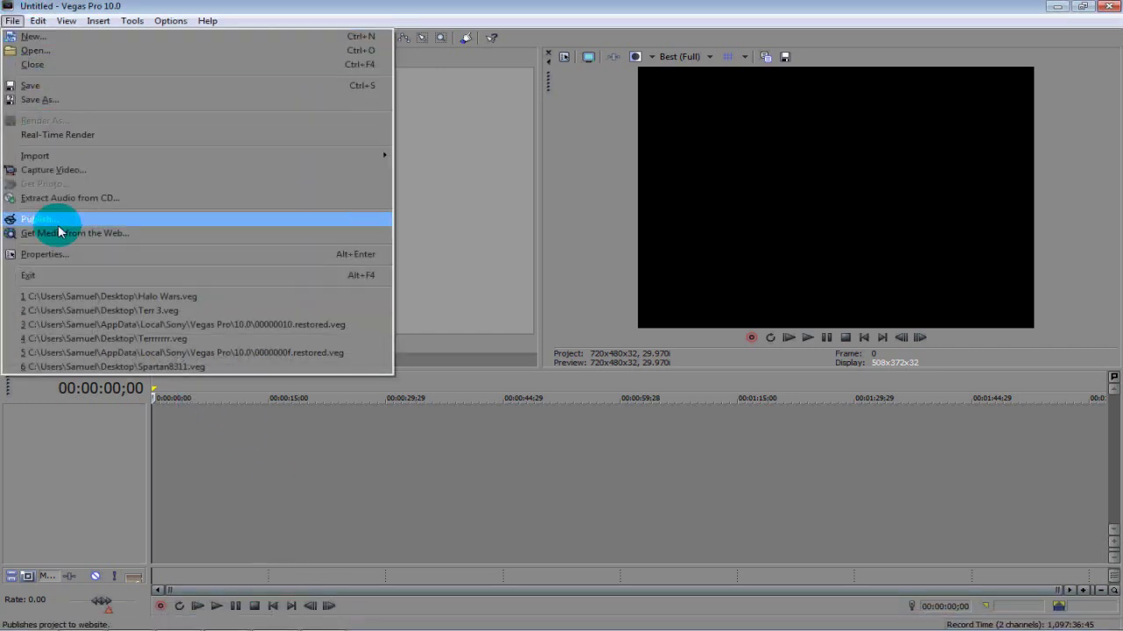
Step: Set project properties to Best rendering quality and the HDV 720-30p template (1280x720, 29.970 fps)
click(58, 260)
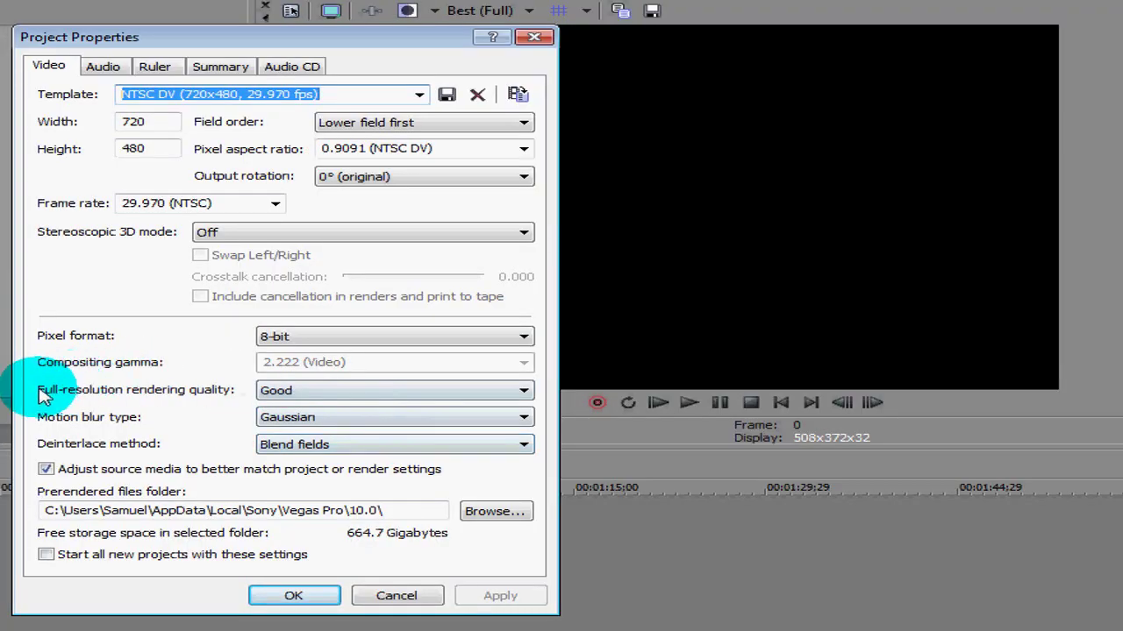
click(281, 390)
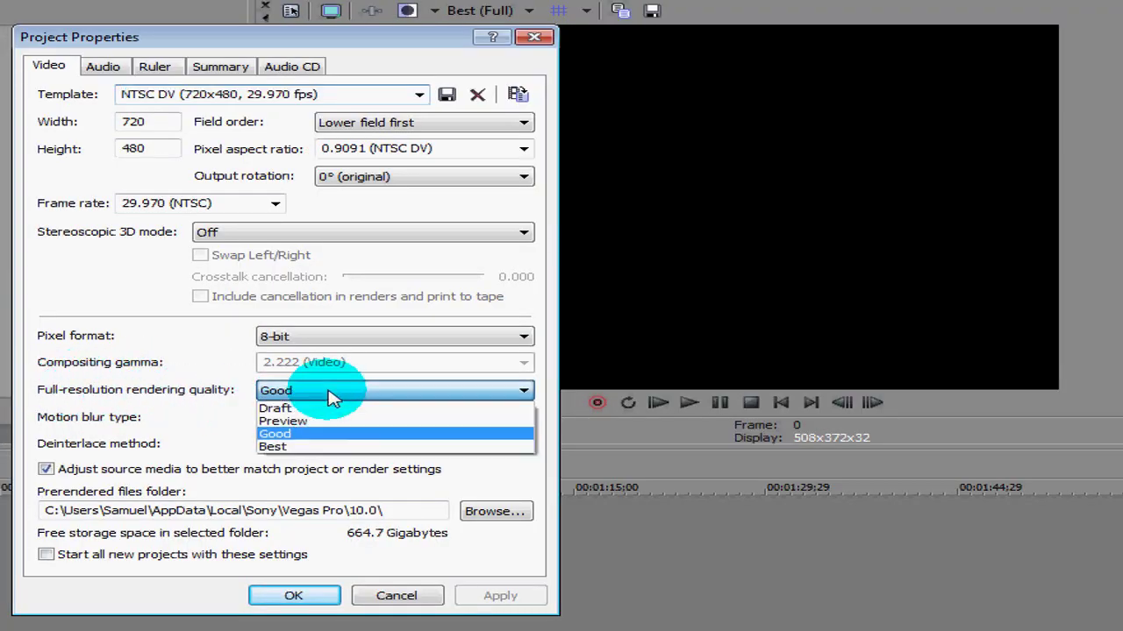
click(298, 448)
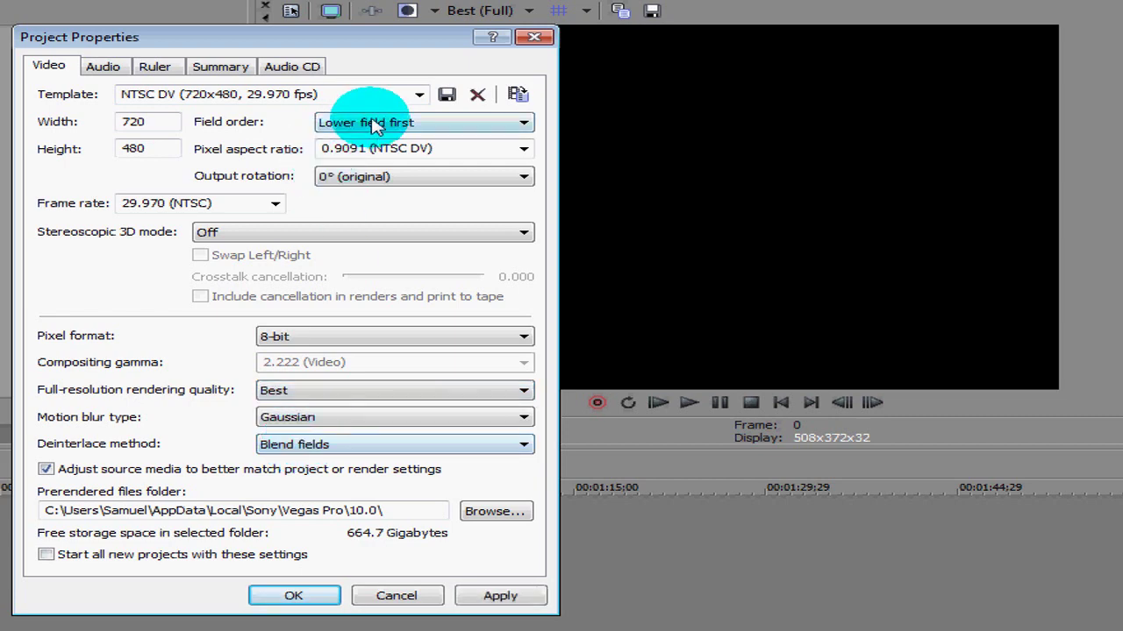
click(421, 95)
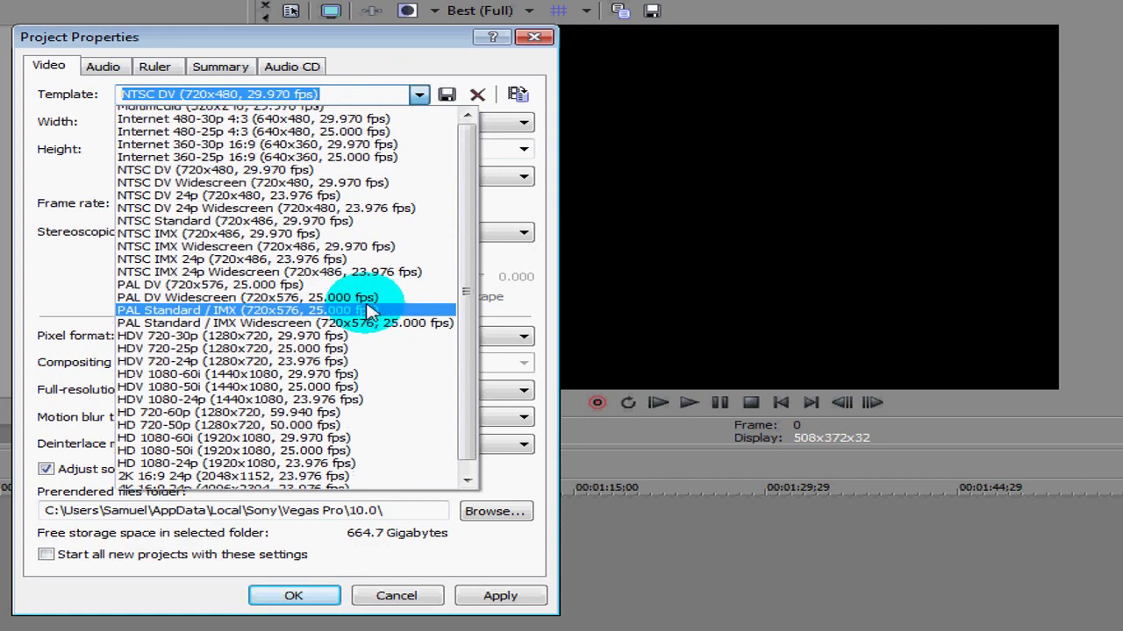
scroll(371, 313, down, 1)
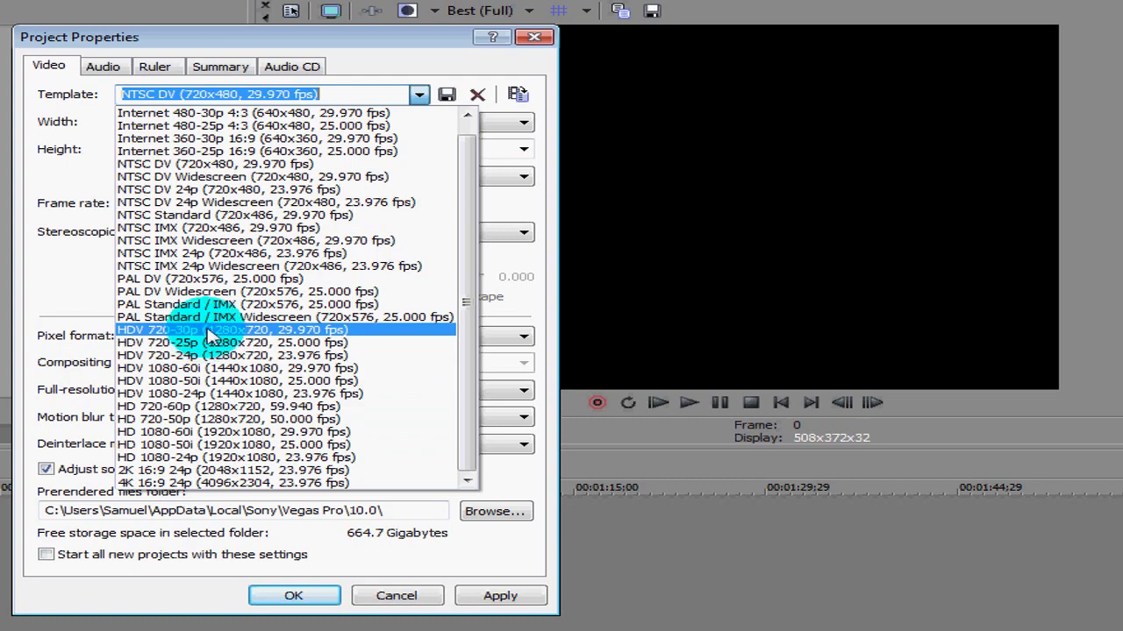
click(208, 334)
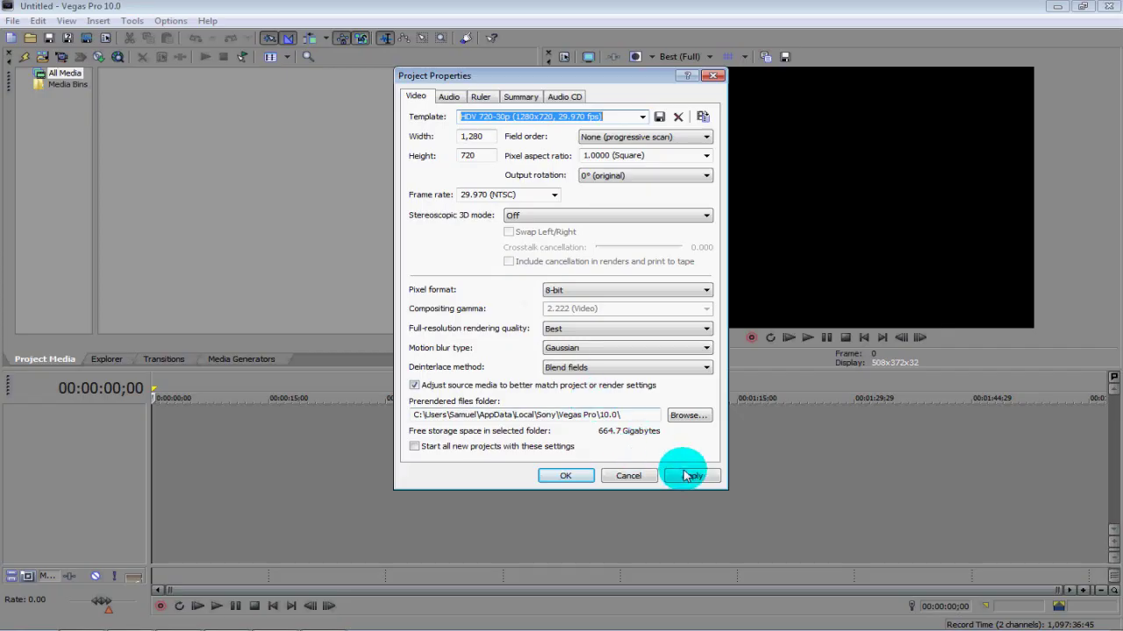
click(501, 596)
Step: Apply the project settings, then open Vidya RDR.MP4 from Libraries > Videos onto the timeline
click(692, 476)
click(565, 475)
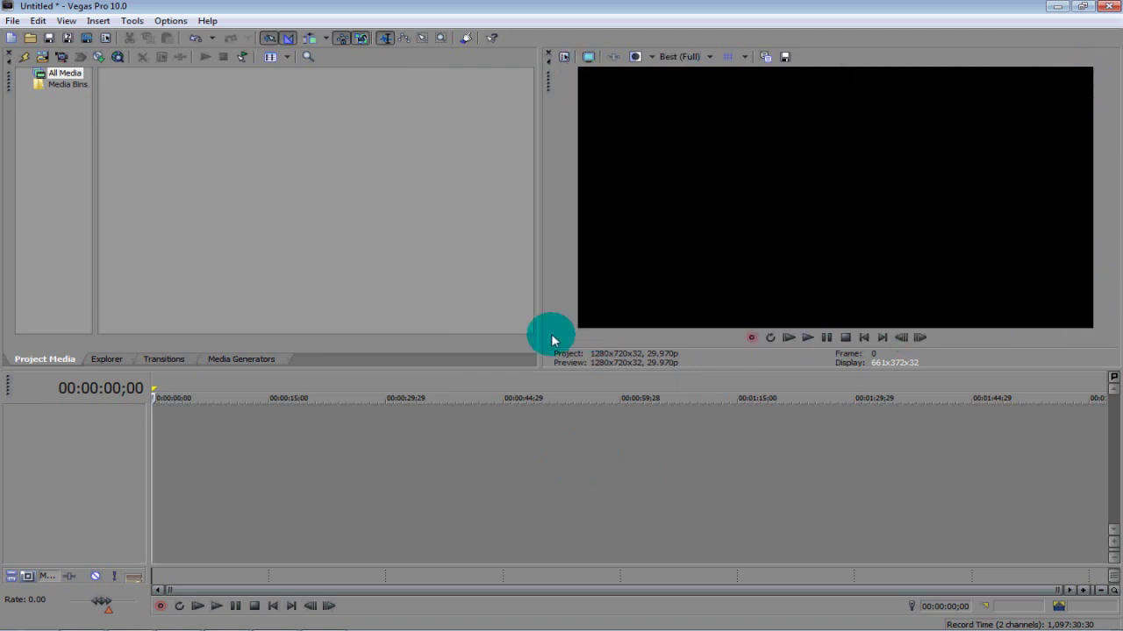
click(12, 21)
click(20, 43)
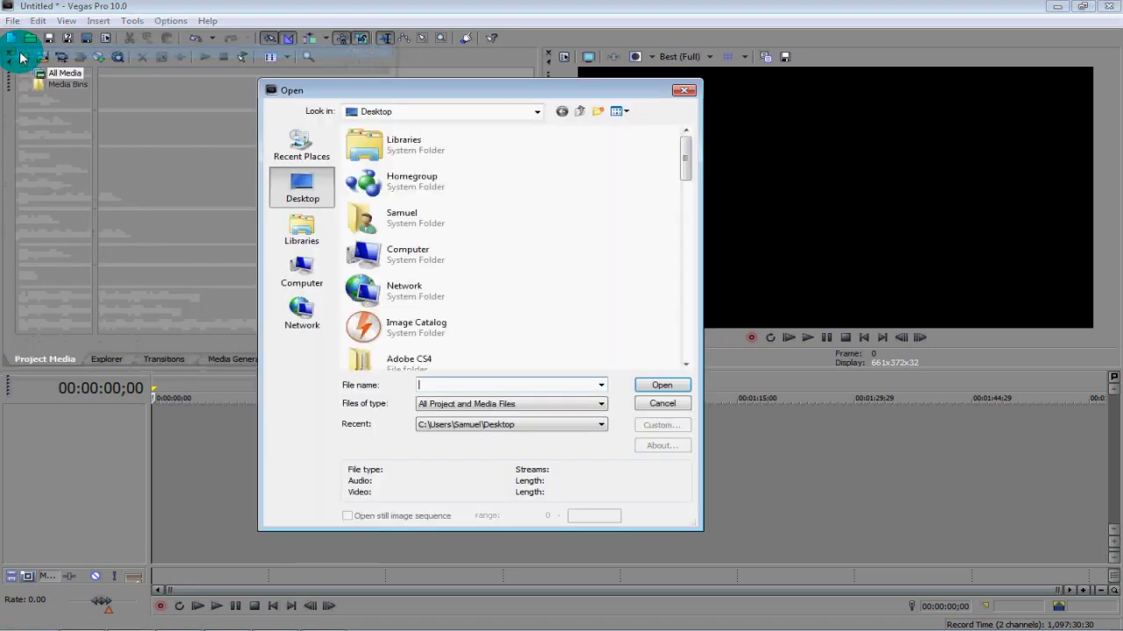
click(301, 241)
double_click(564, 195)
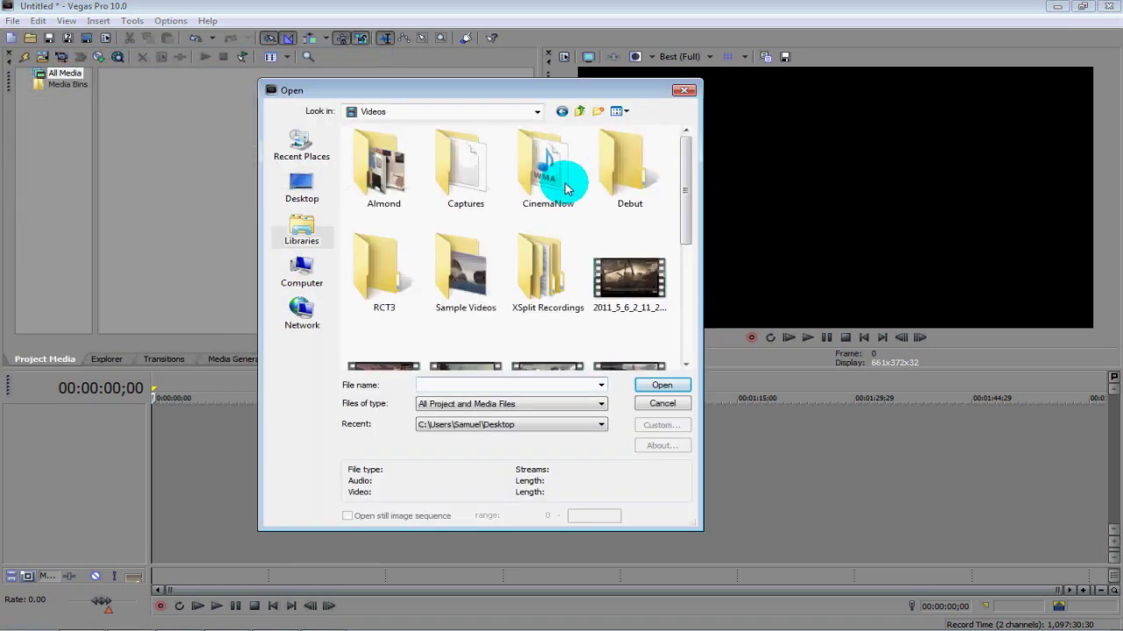
drag(685, 169, 687, 297)
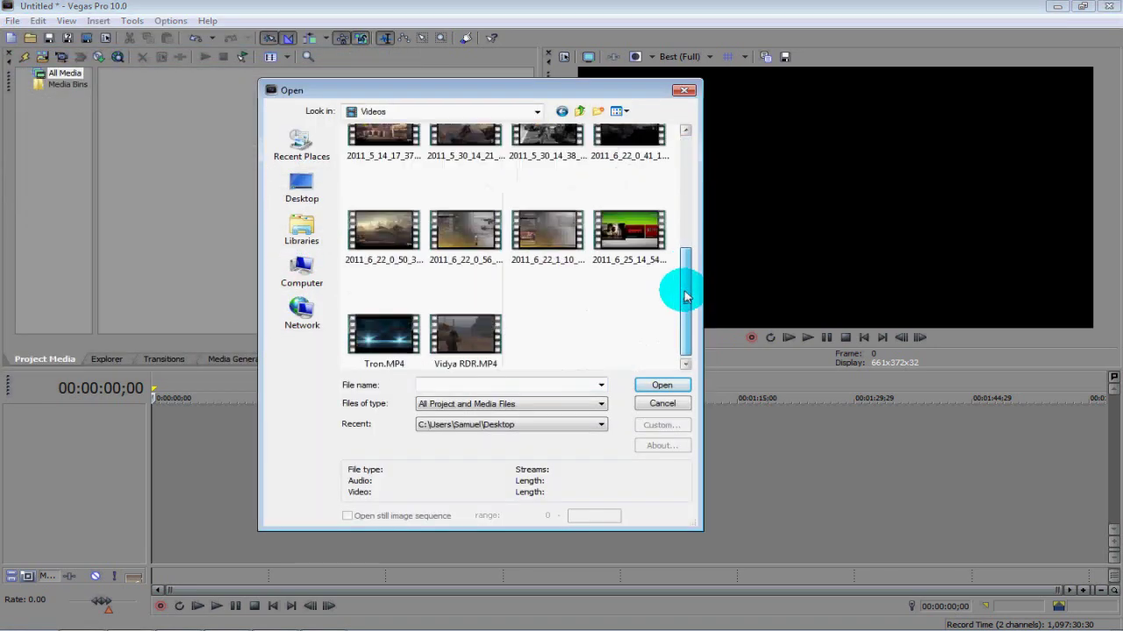
click(462, 348)
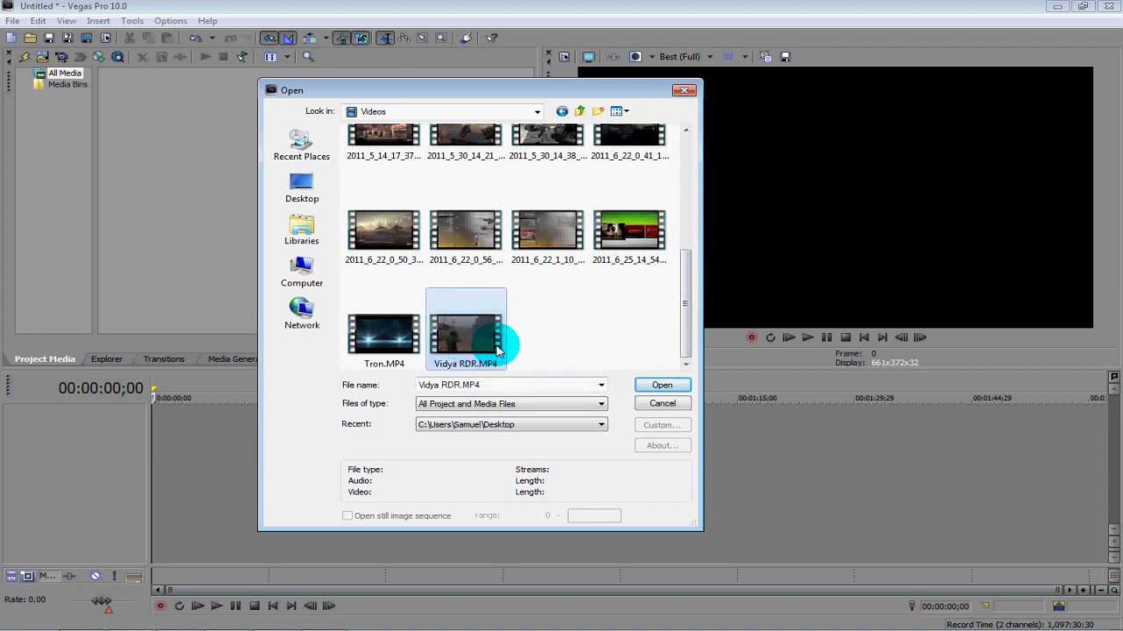
click(664, 386)
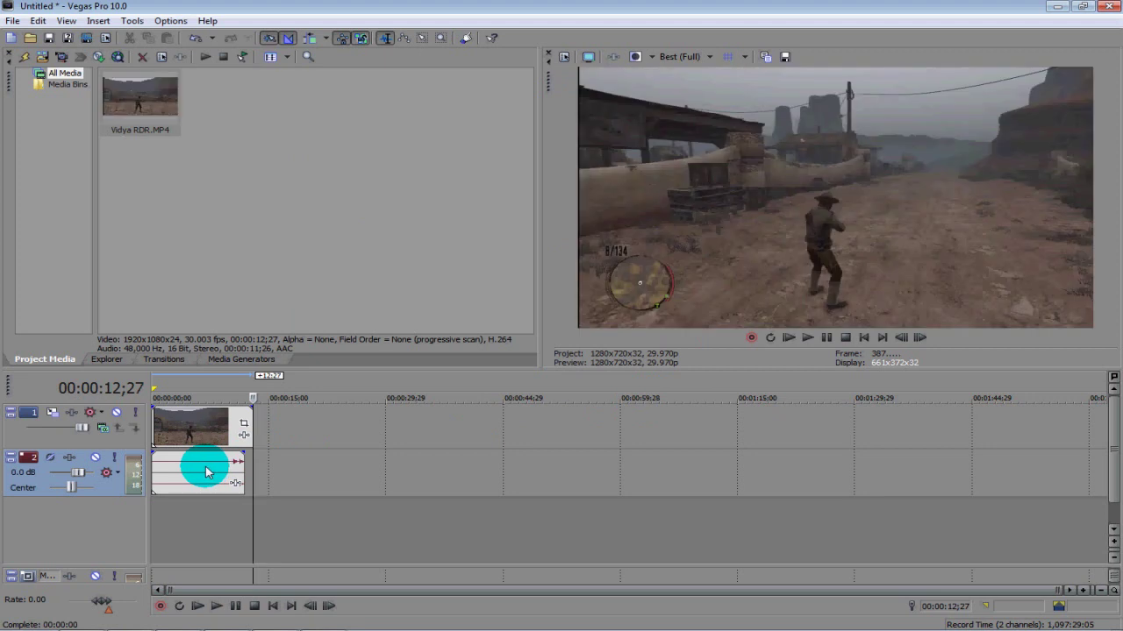
click(170, 438)
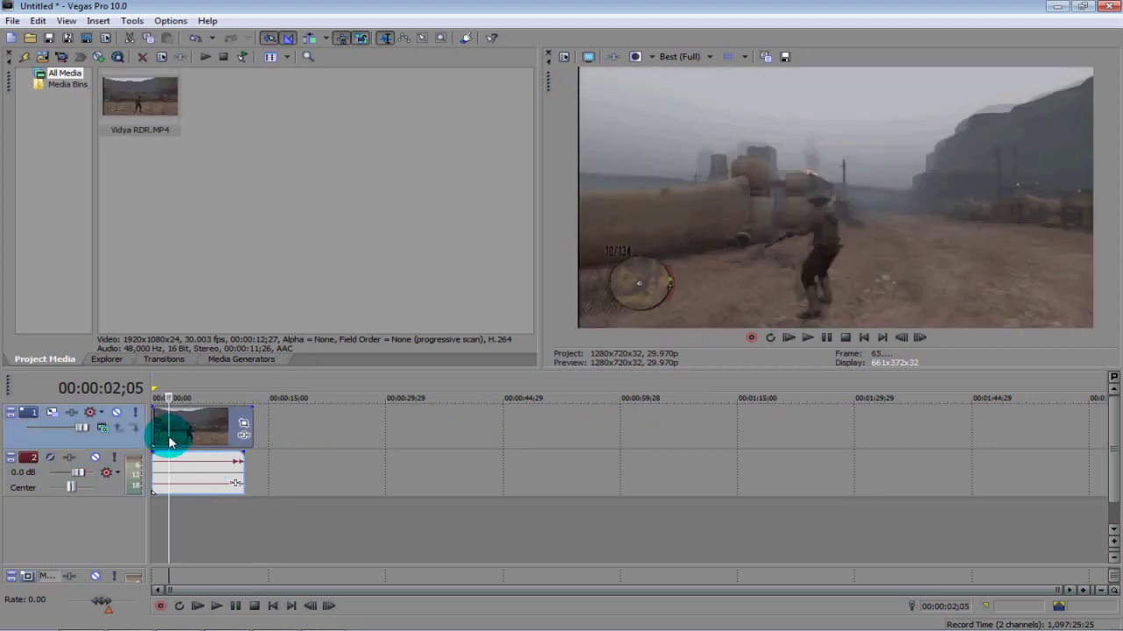
click(185, 449)
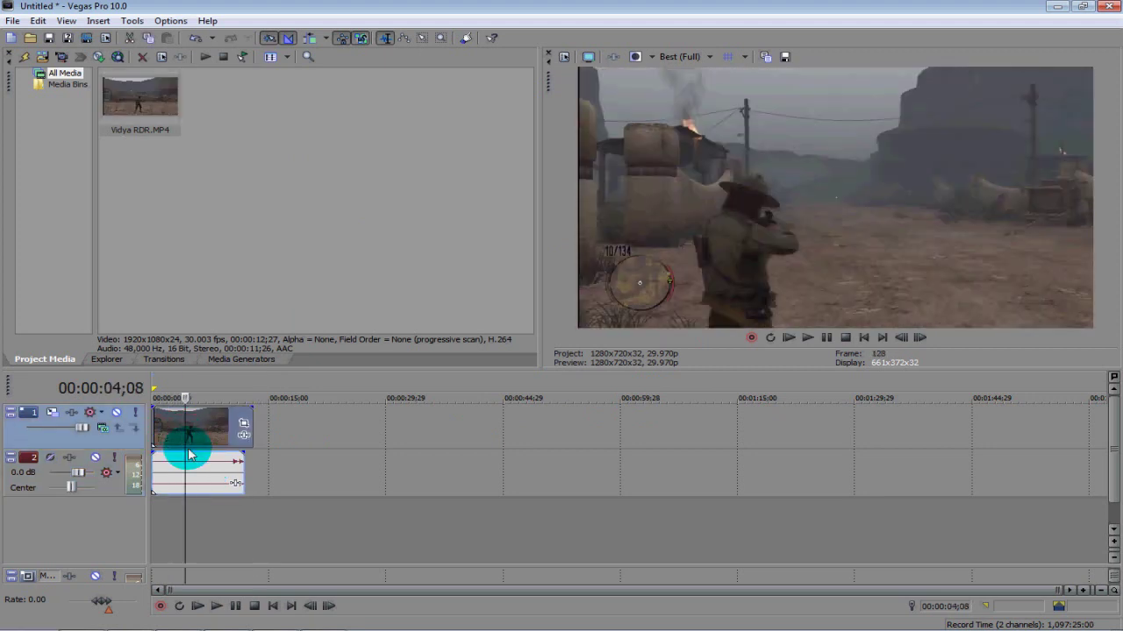
key(s)
mouse_move(188, 426)
mouse_down()
mouse_move(289, 426)
mouse_move(209, 429)
mouse_up()
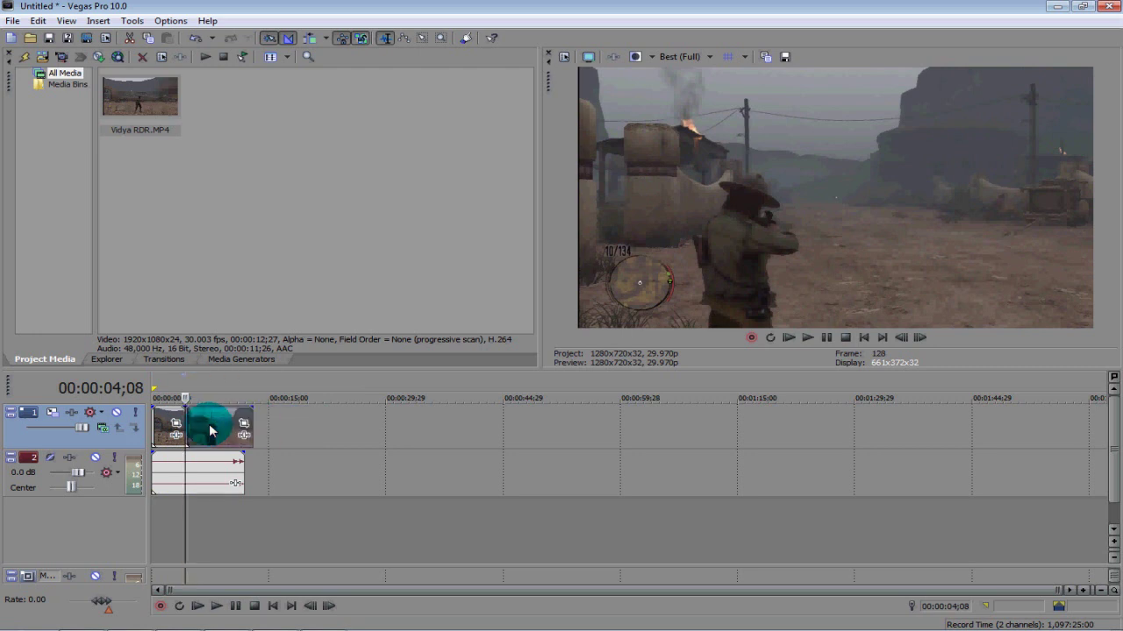
click(225, 468)
click(183, 434)
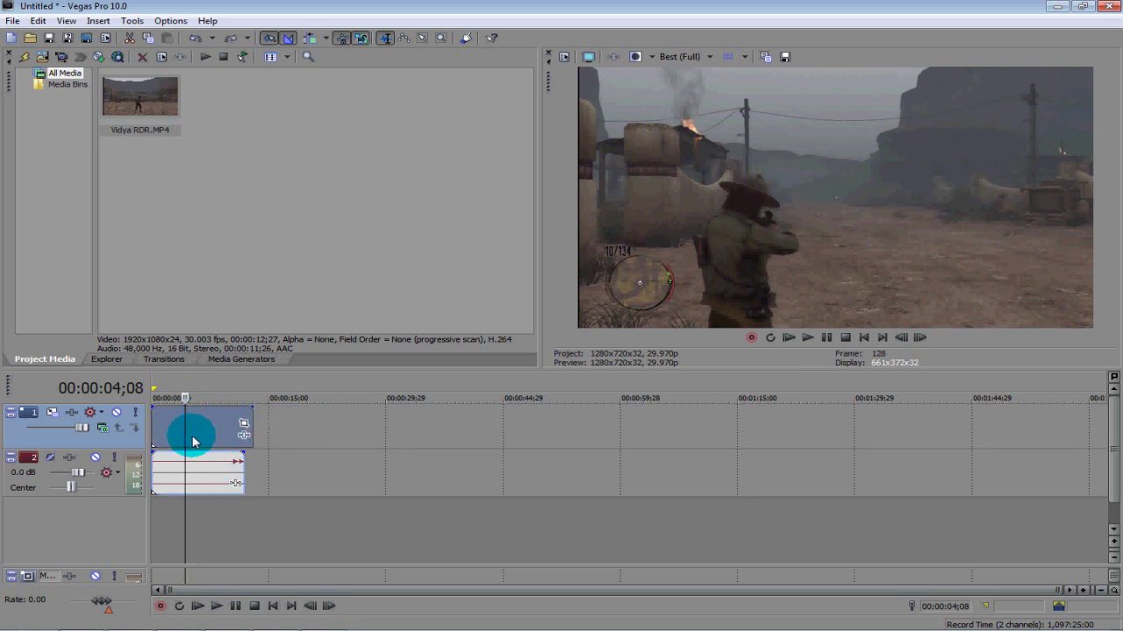
click(194, 441)
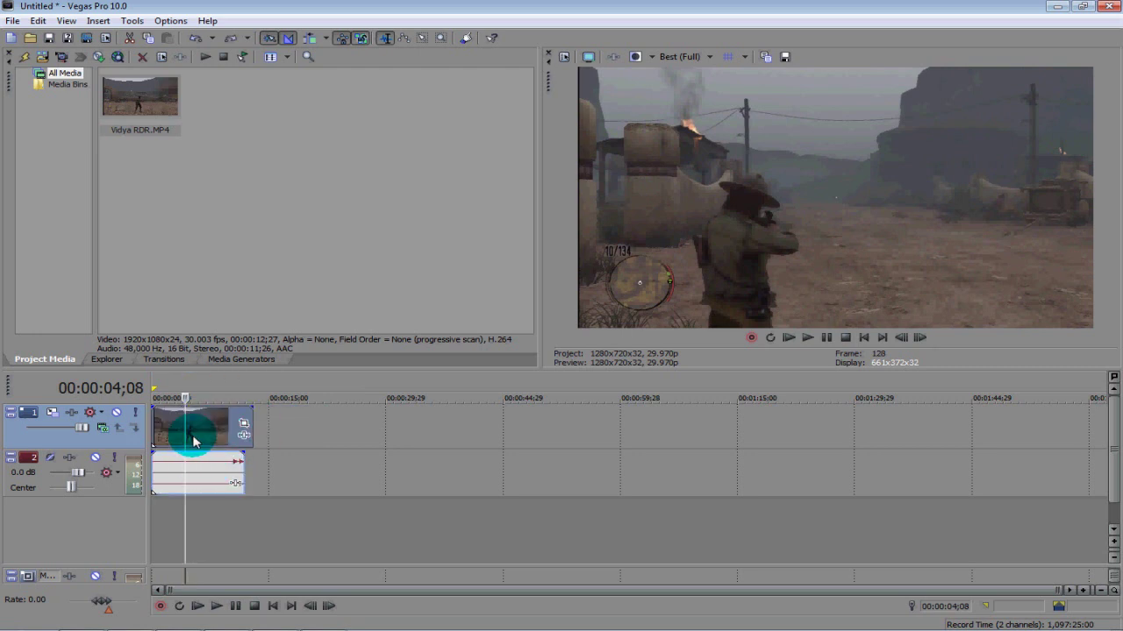
click(201, 426)
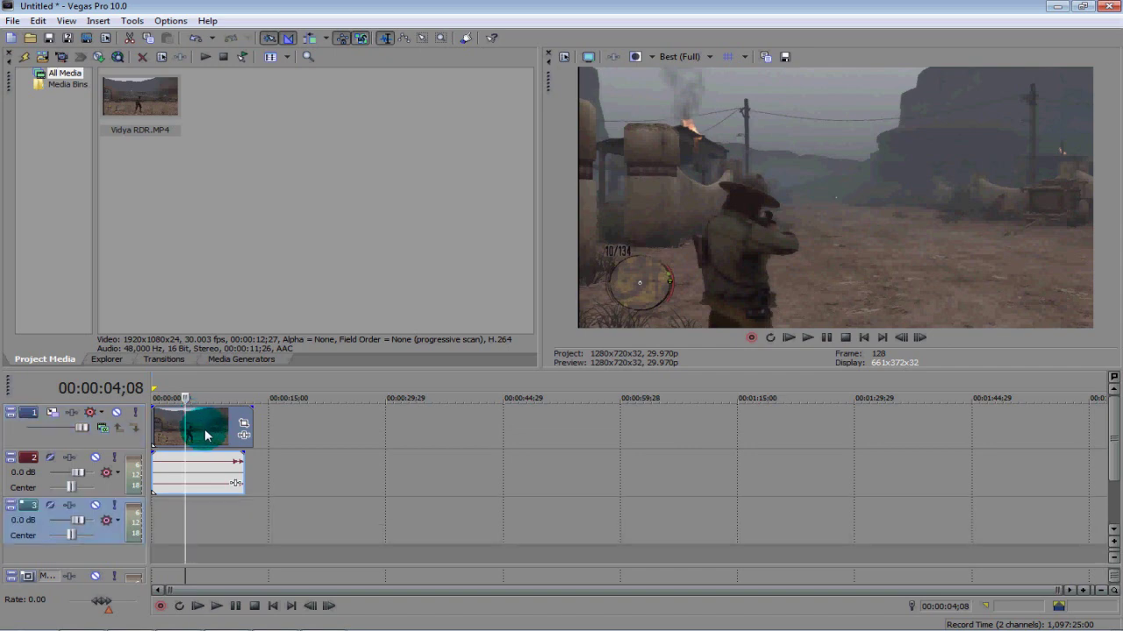
click(178, 512)
click(201, 429)
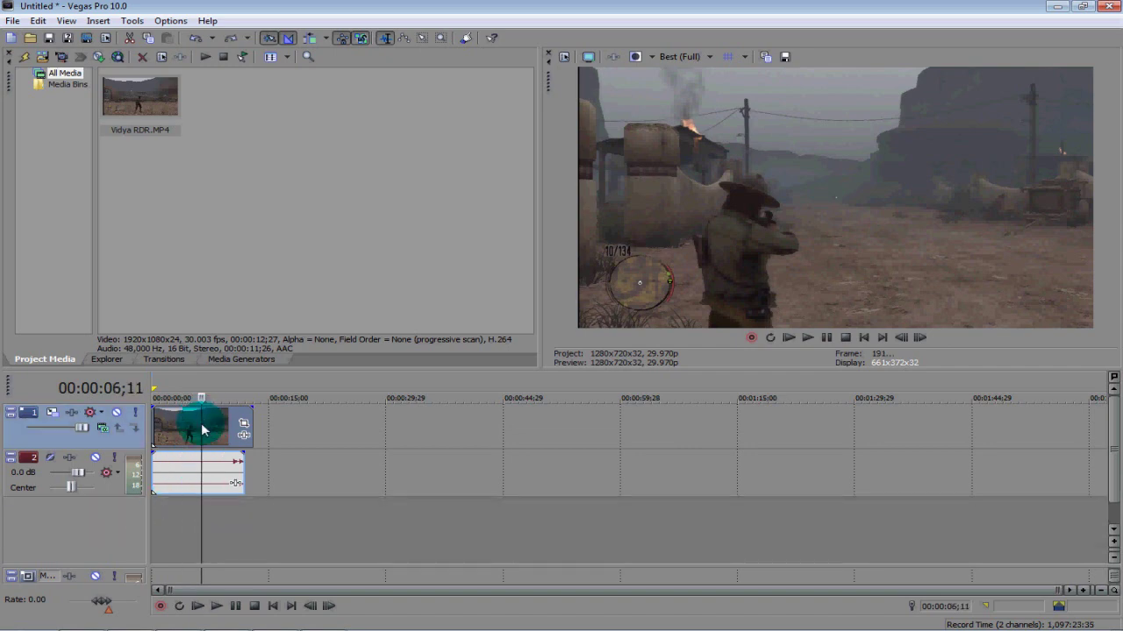
key(s)
key(space)
drag(203, 430, 224, 431)
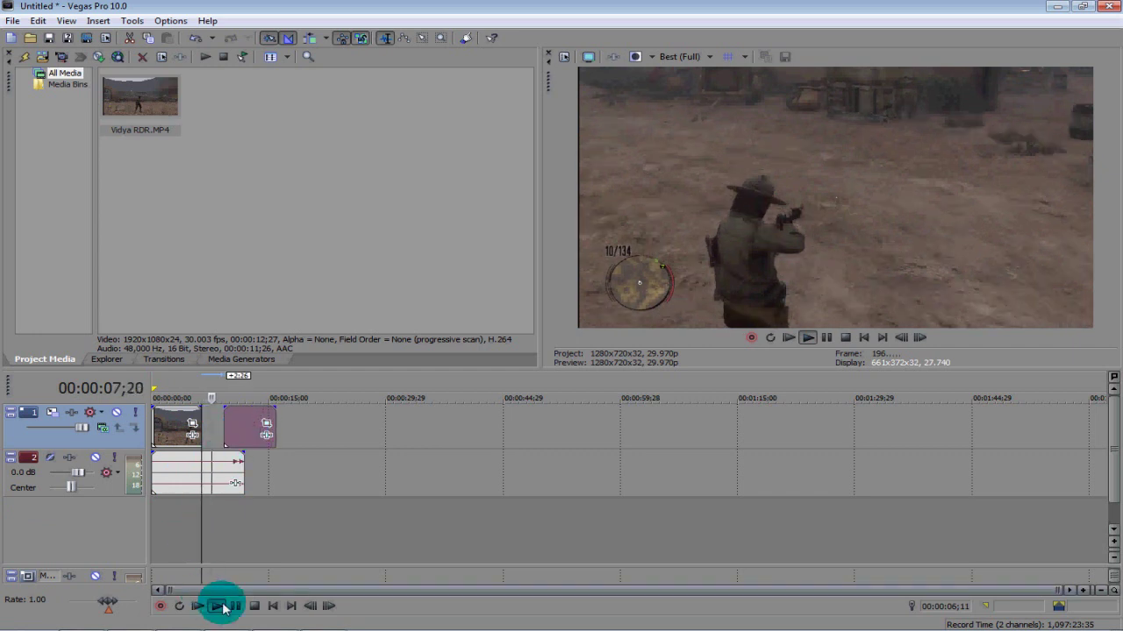
click(231, 447)
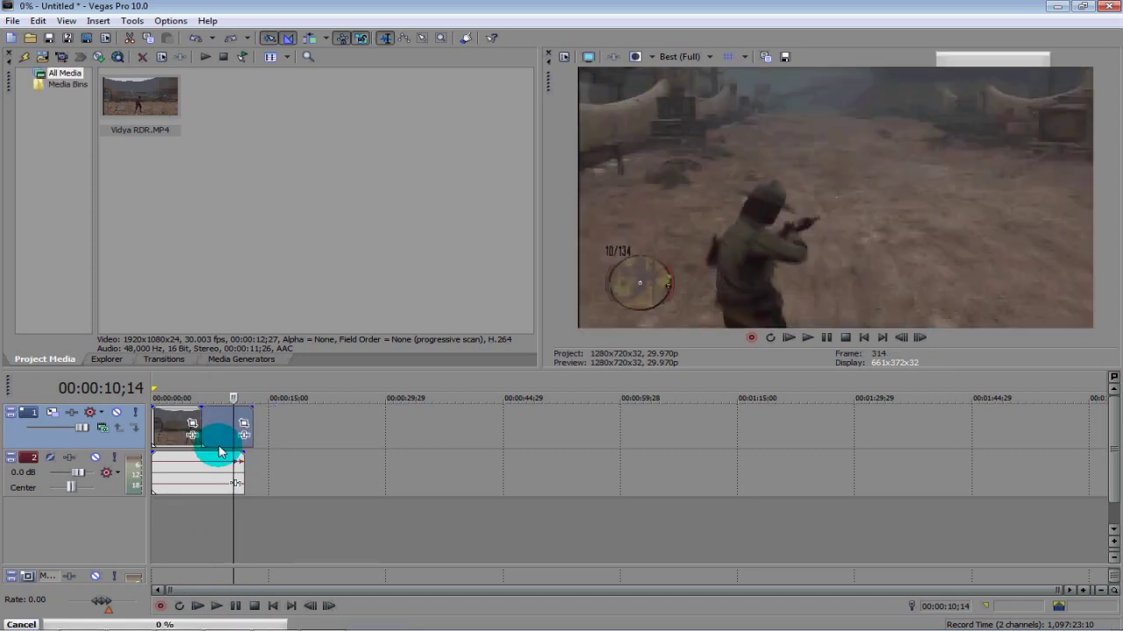
mouse_move(220, 451)
mouse_down()
mouse_move(215, 438)
mouse_move(201, 444)
mouse_move(203, 432)
mouse_up()
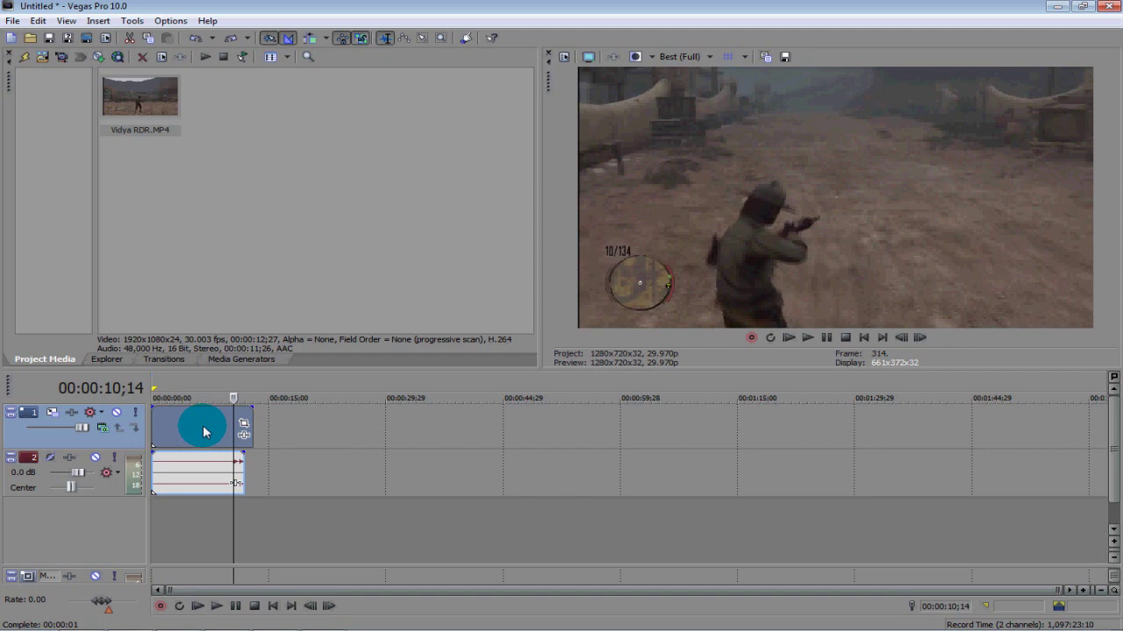
click(201, 425)
key(s)
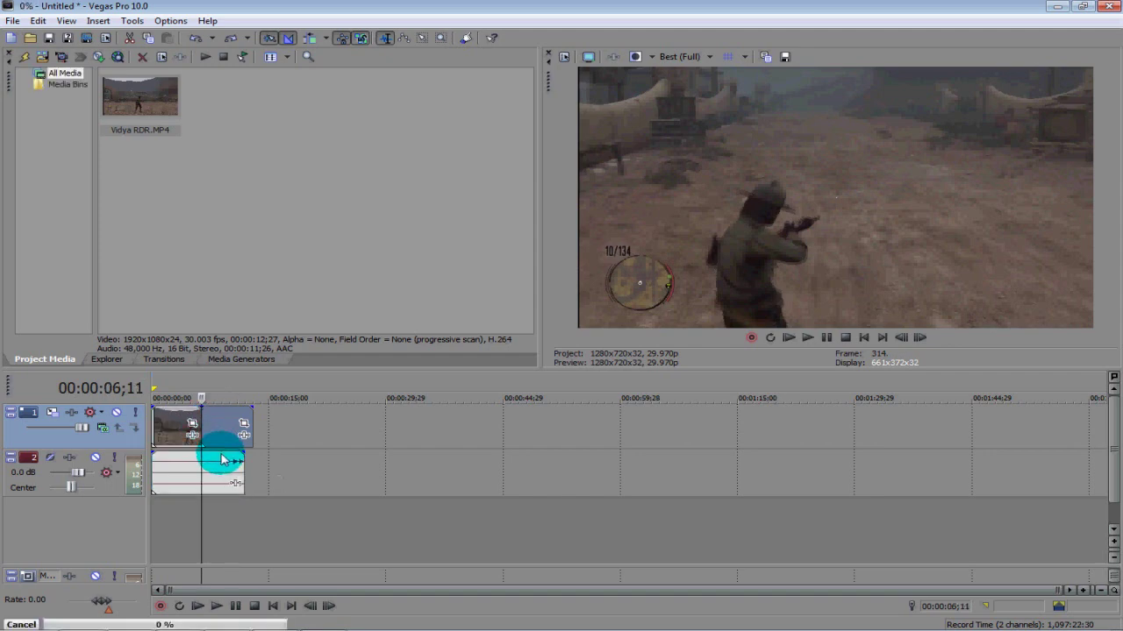
drag(216, 457, 195, 427)
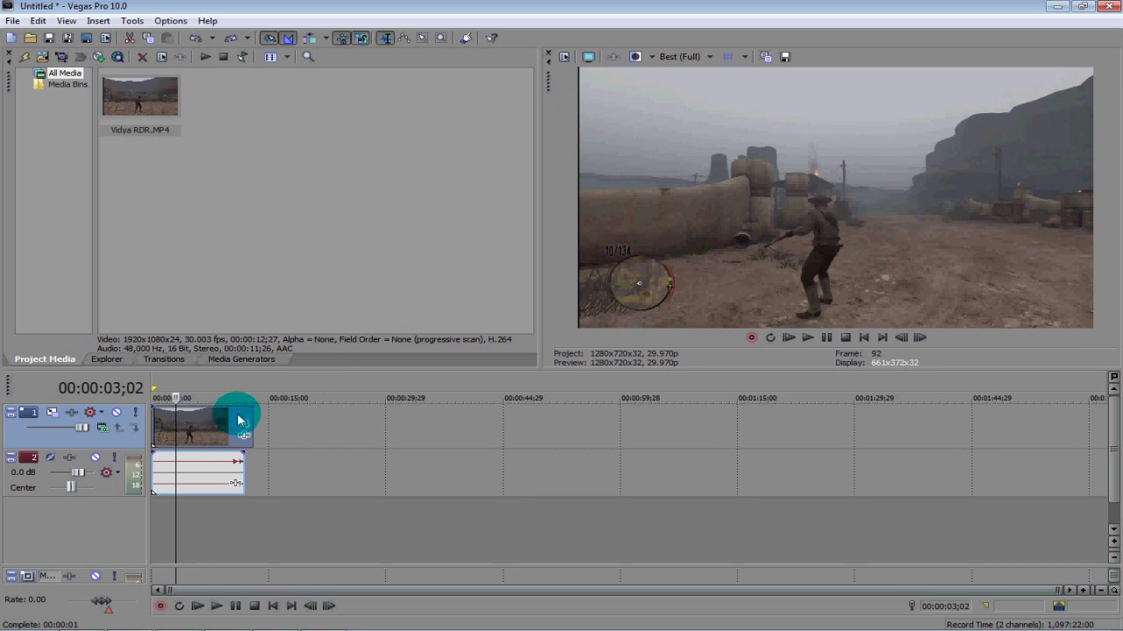
Step: In the clip's Pan/Crop editor, trim the left edge to a 1,914.5 width
right_click(208, 431)
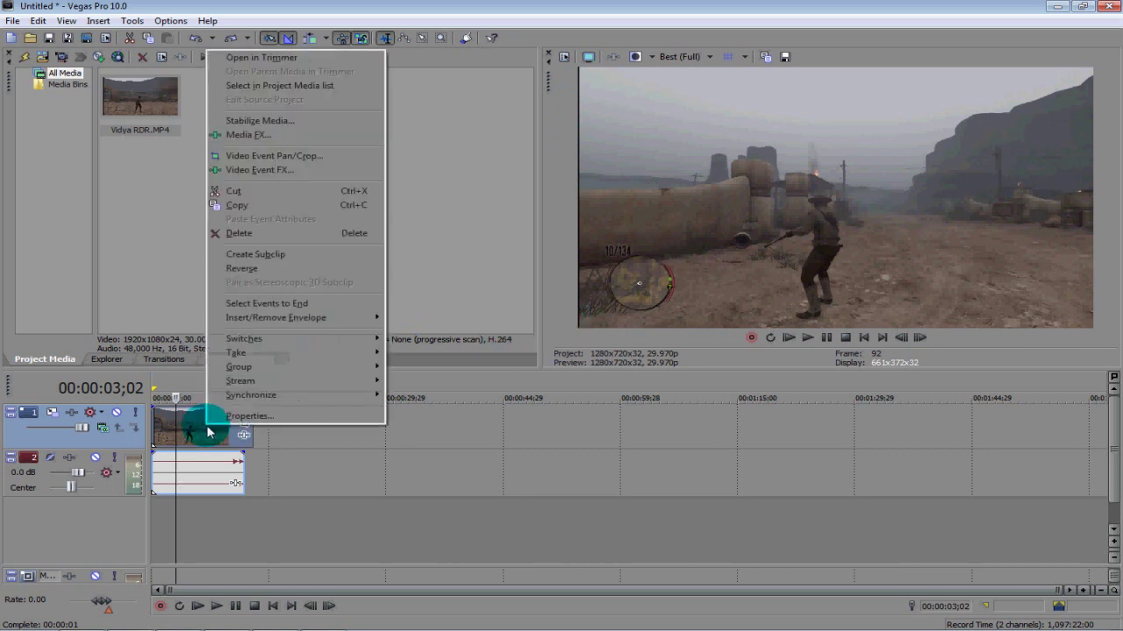
click(306, 159)
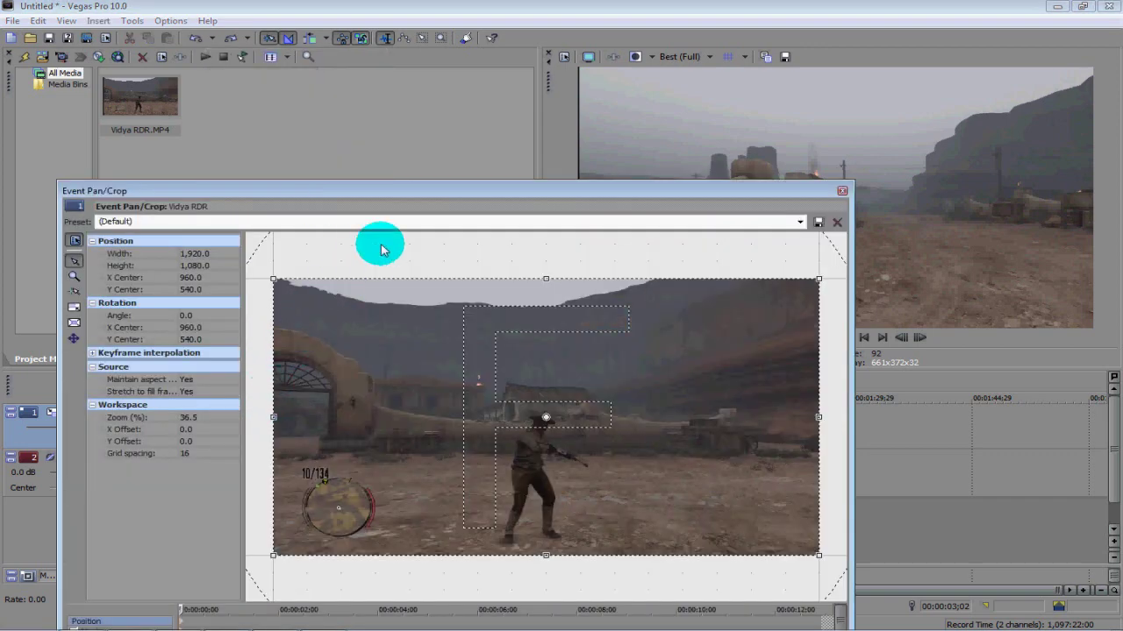
drag(448, 195, 768, 275)
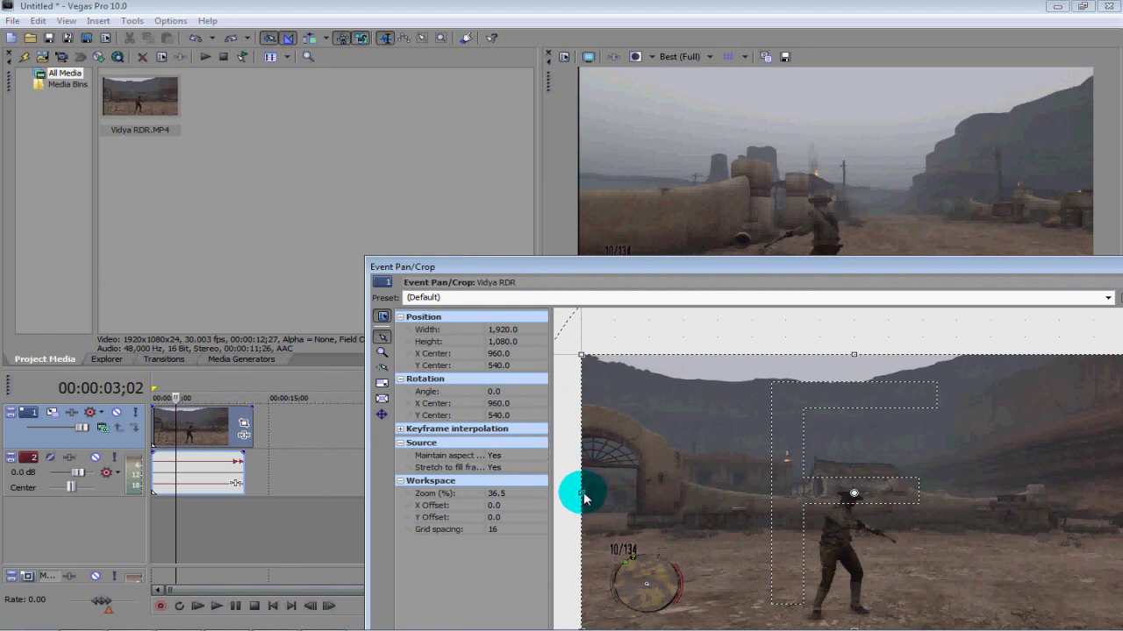
drag(583, 498, 587, 500)
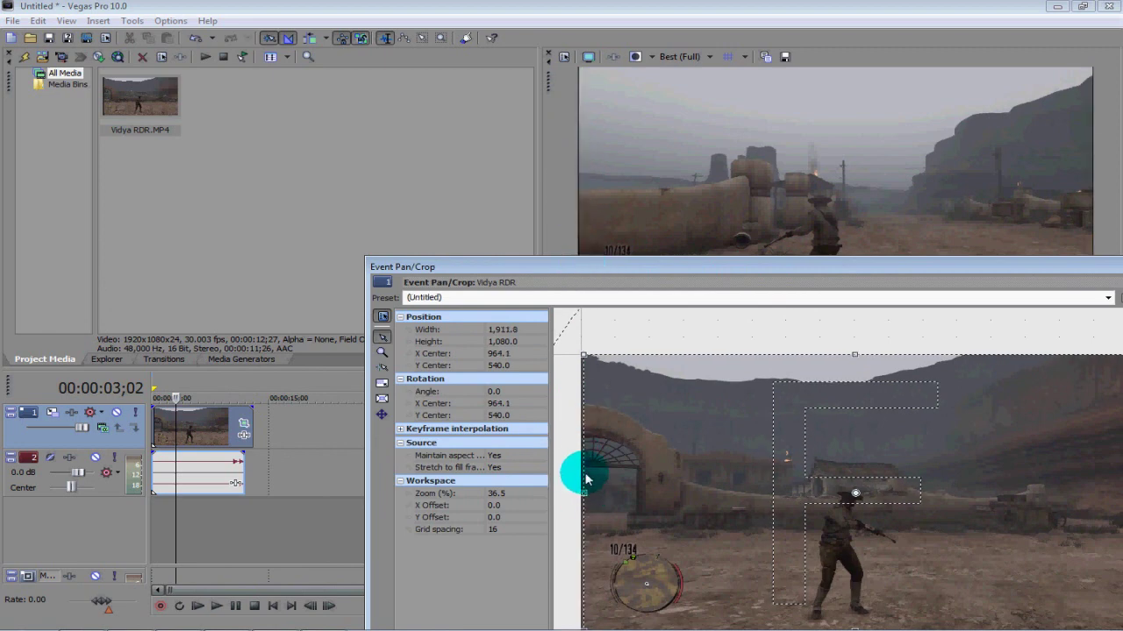
drag(586, 496, 589, 498)
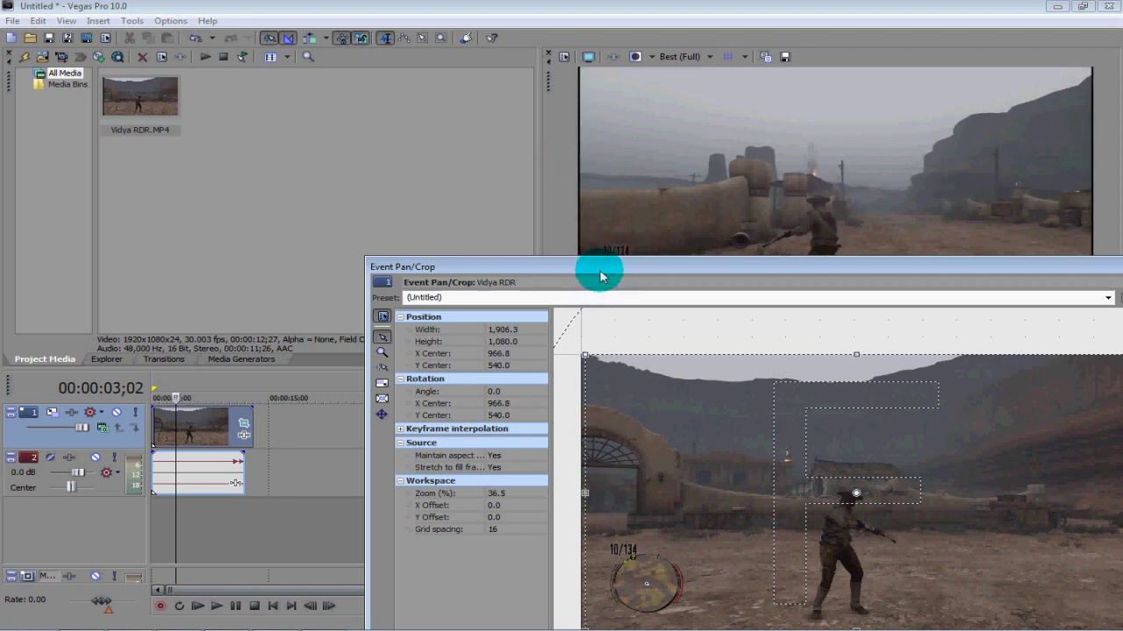
drag(584, 499, 582, 499)
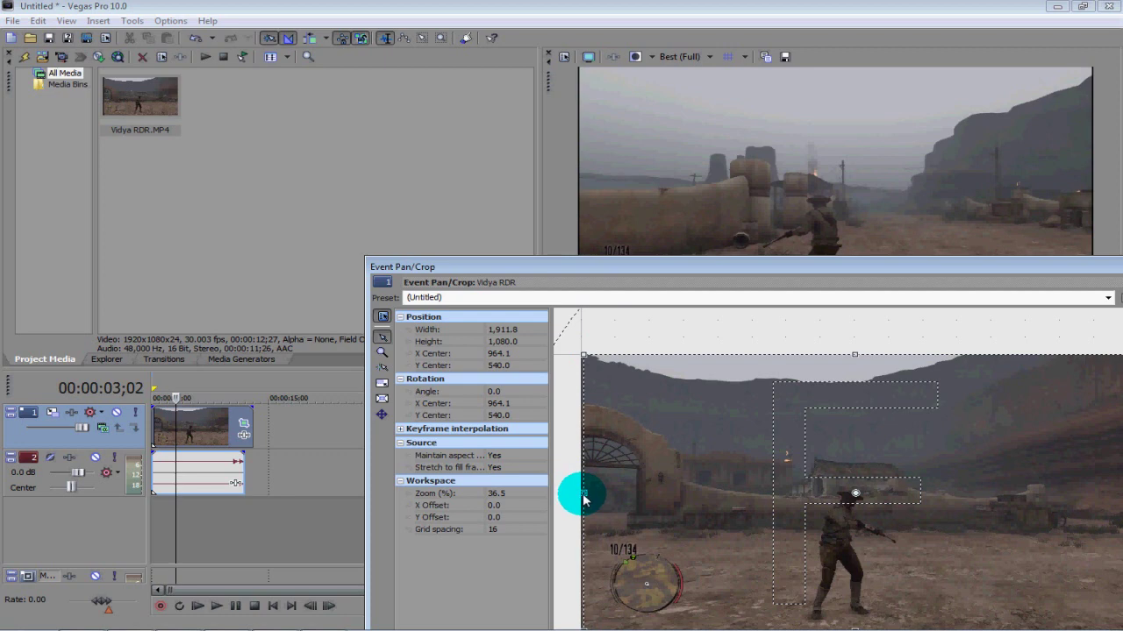
drag(582, 498, 582, 499)
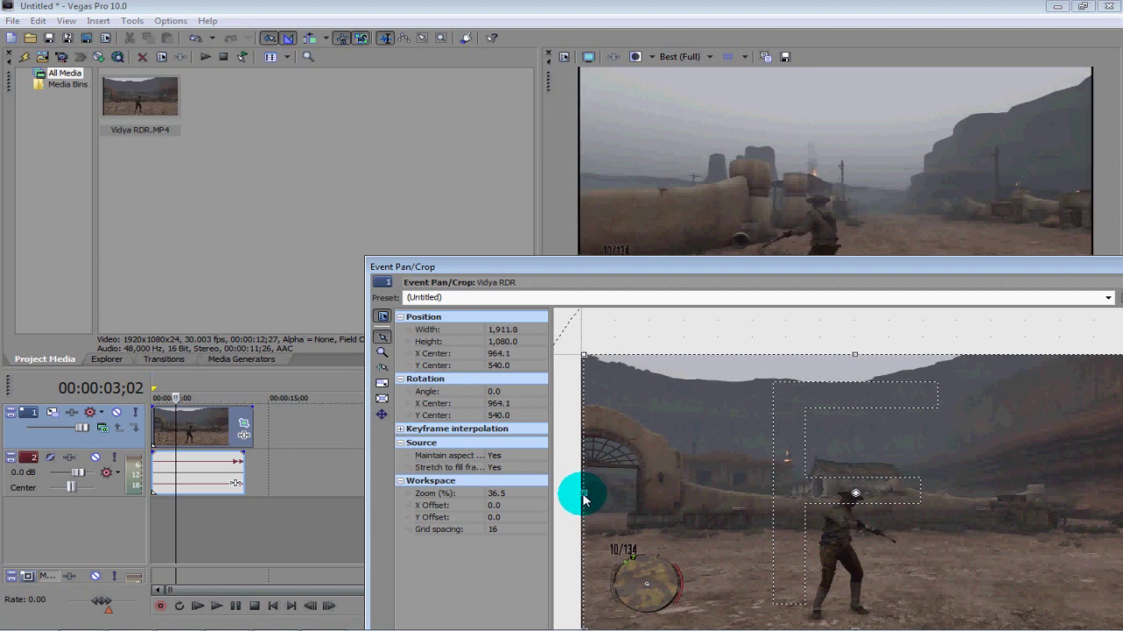
drag(583, 499, 580, 498)
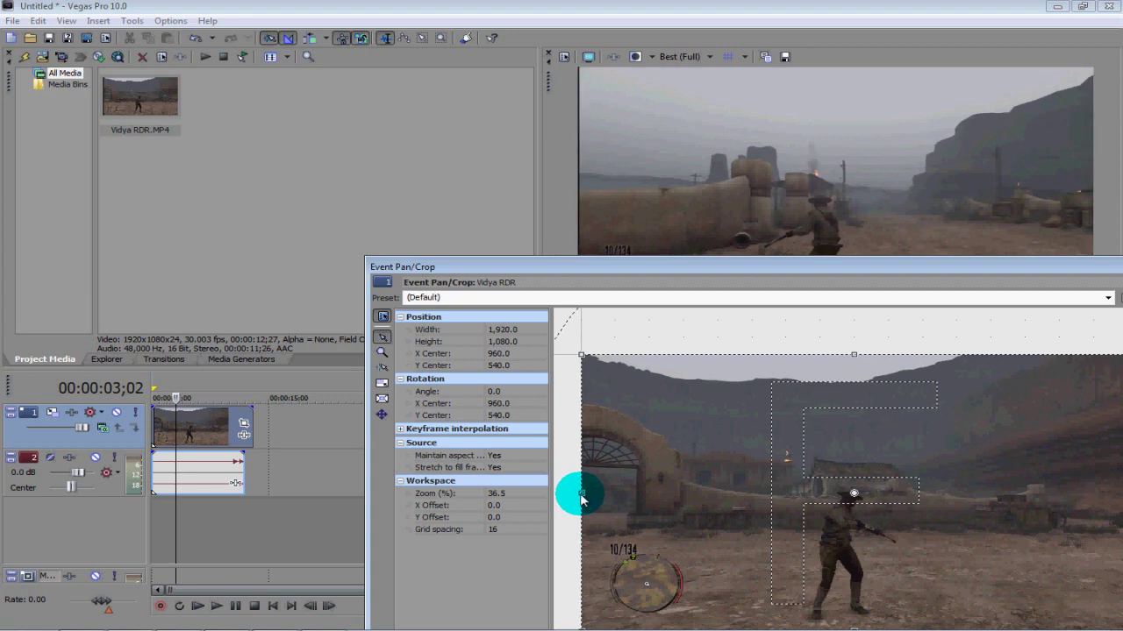
drag(581, 498, 583, 500)
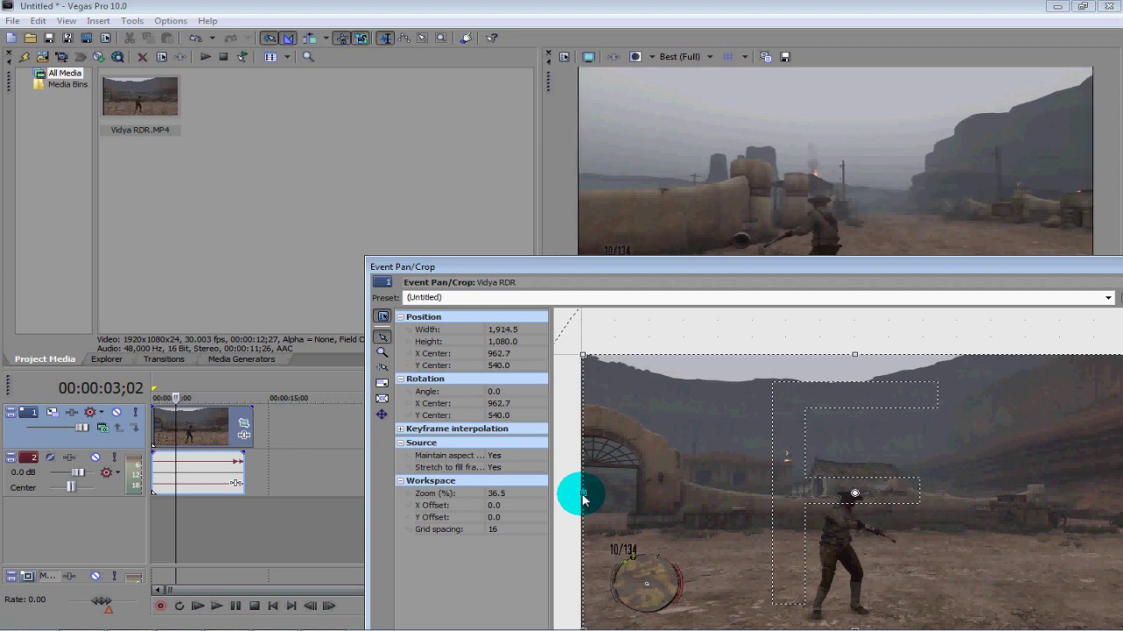
Step: Trim the top edge to a 1,077.3 height, centred at 962.7, 541.4, and close the editor
double_click(581, 268)
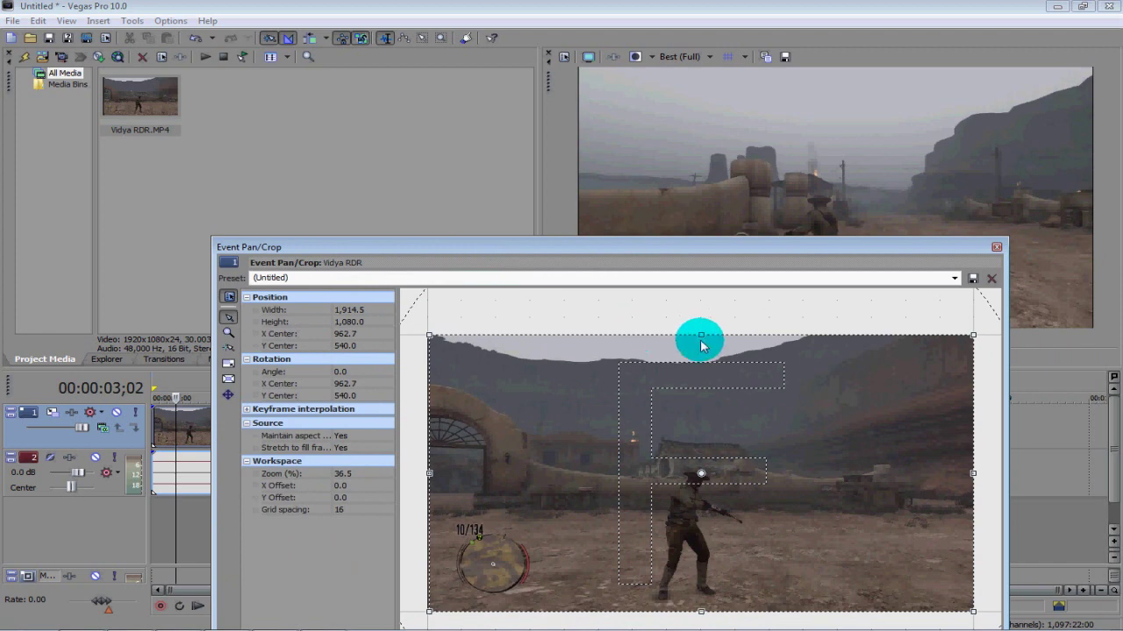
drag(700, 340, 701, 341)
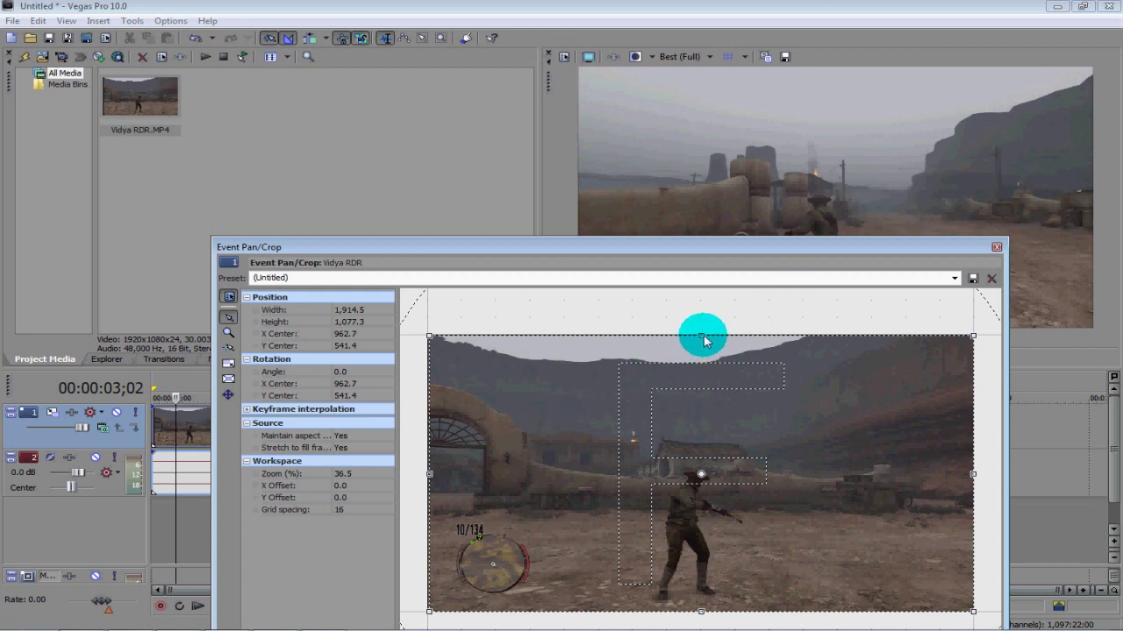
drag(705, 340, 705, 341)
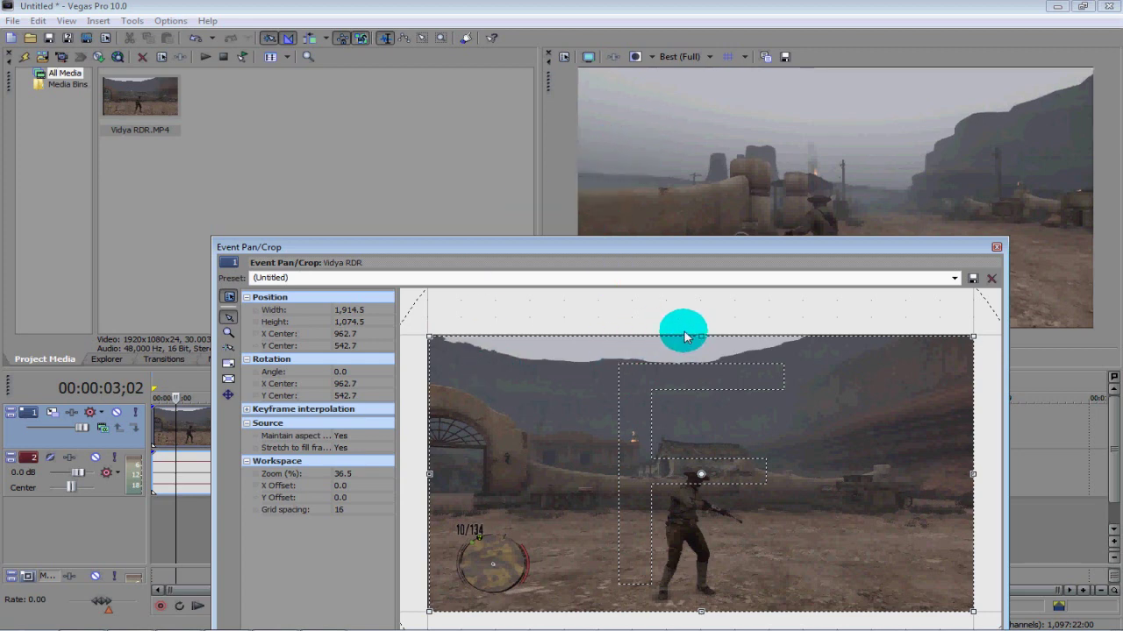
drag(705, 342, 704, 342)
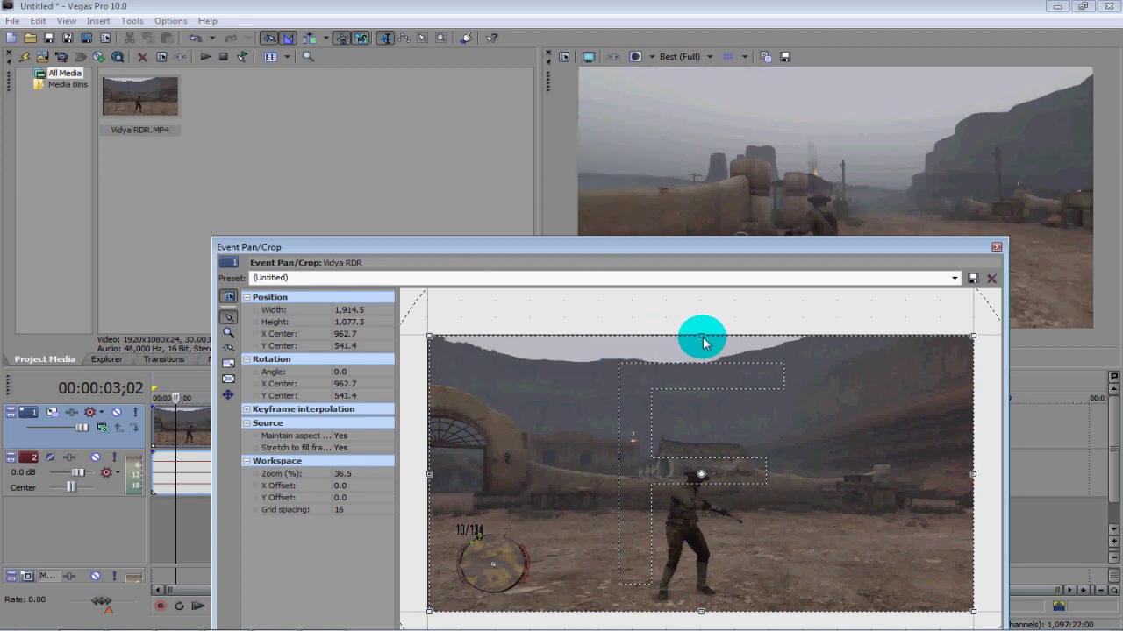
click(997, 250)
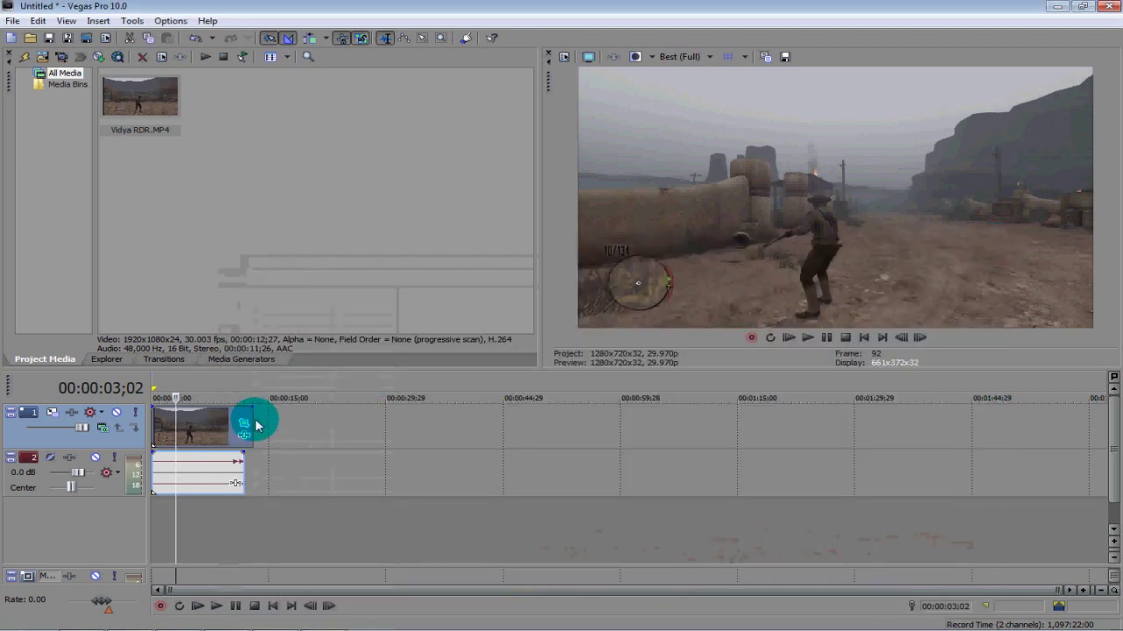
Step: In the clip's properties, uncheck Maintain aspect ratio and select Disable resample
click(190, 428)
right_click(181, 423)
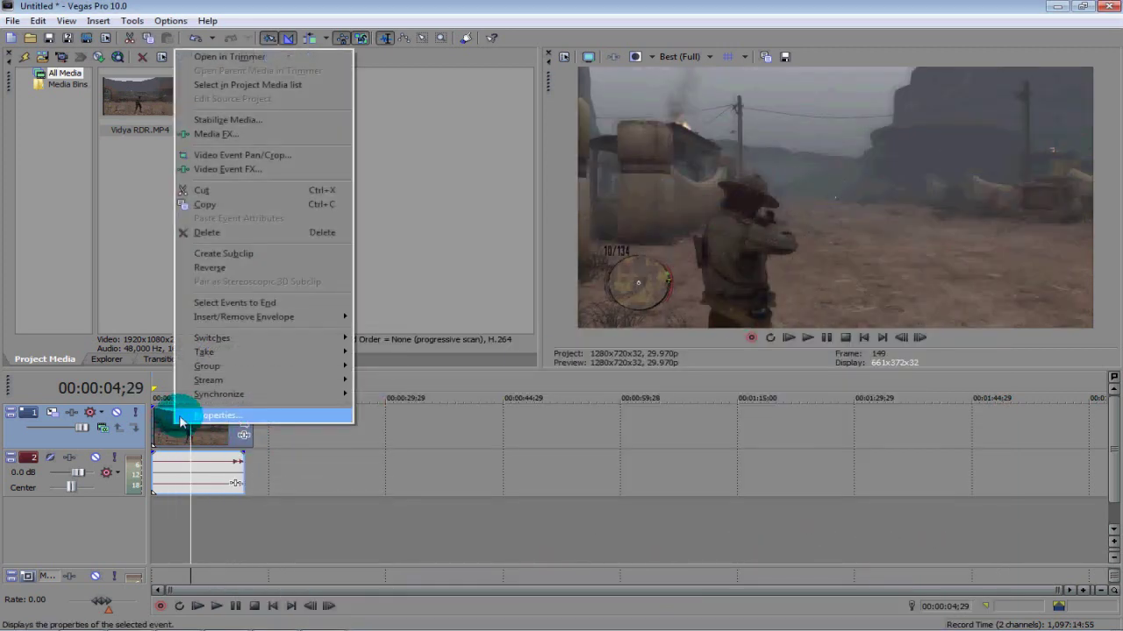
click(203, 423)
right_click(193, 414)
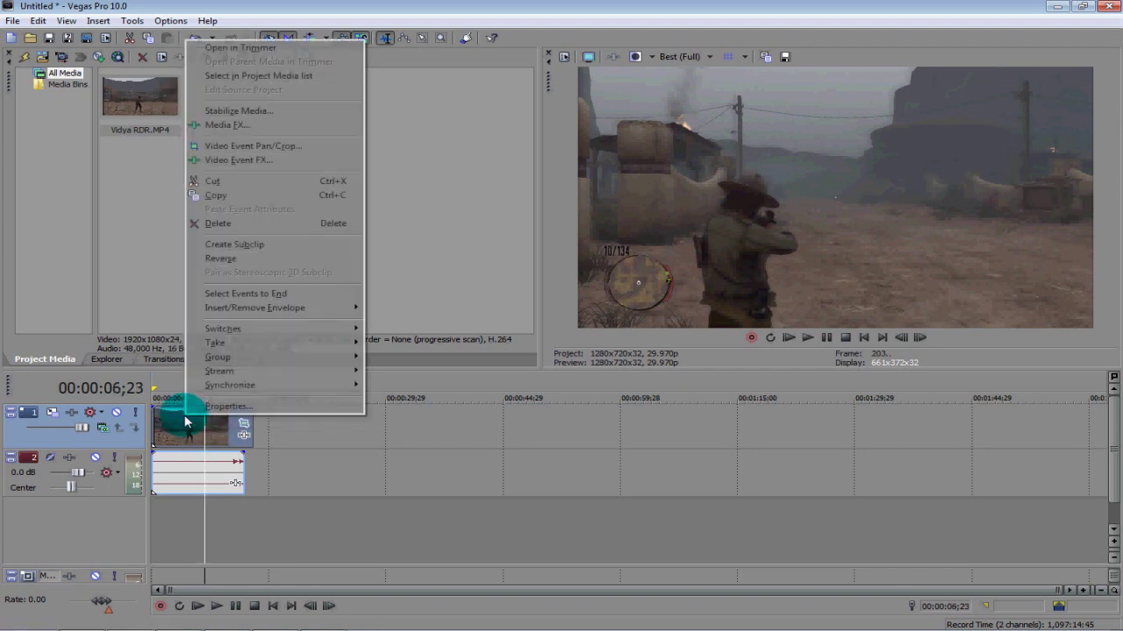
click(208, 408)
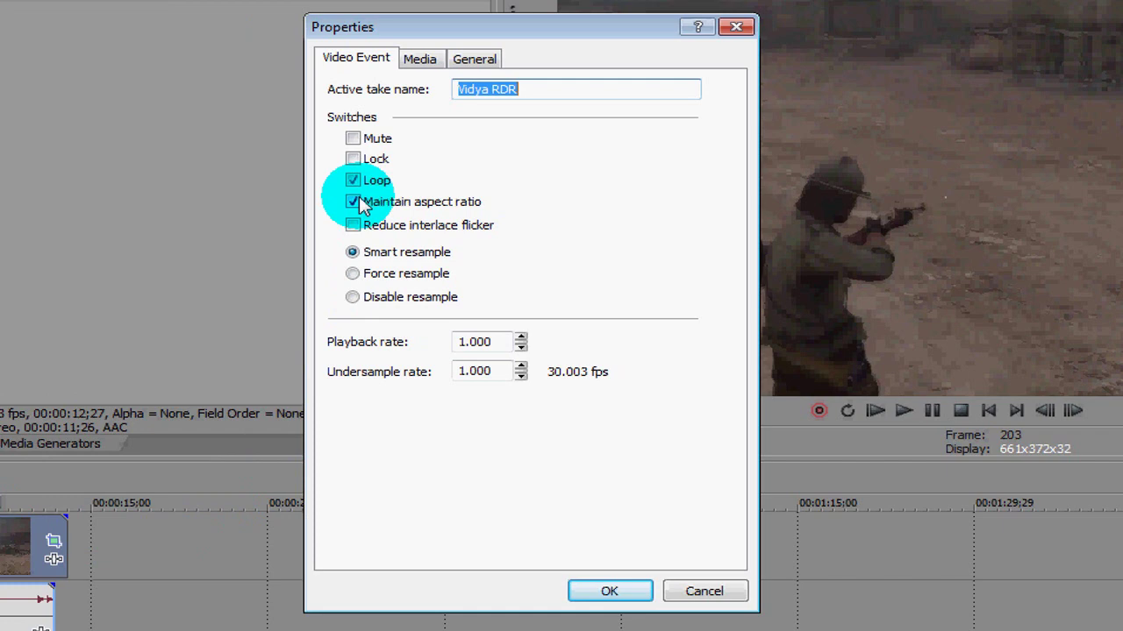
click(355, 203)
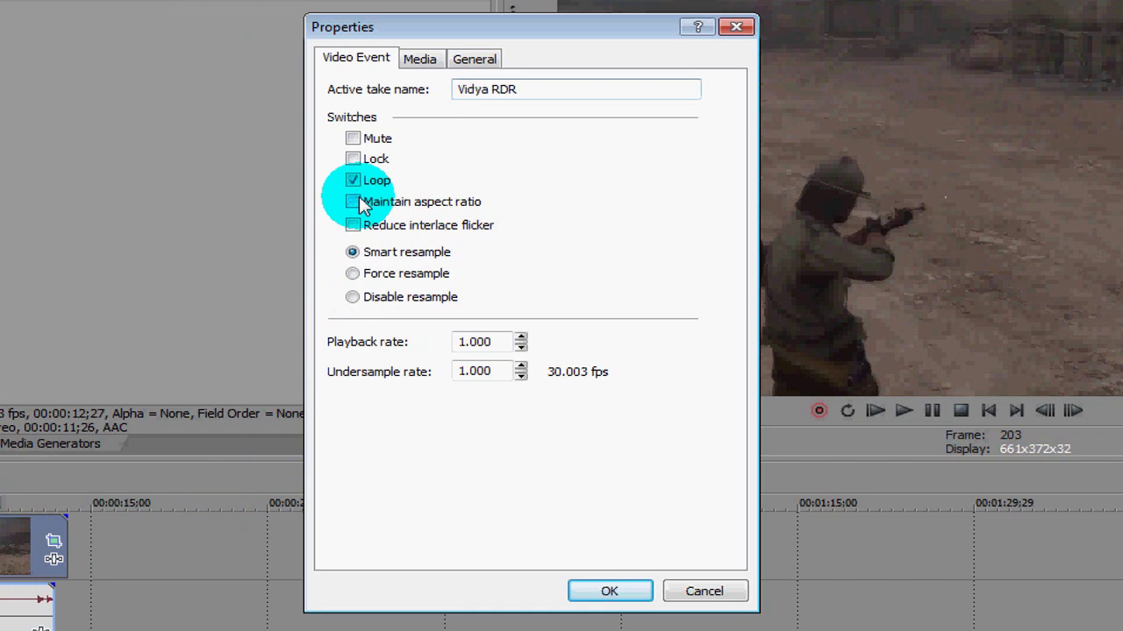
click(351, 298)
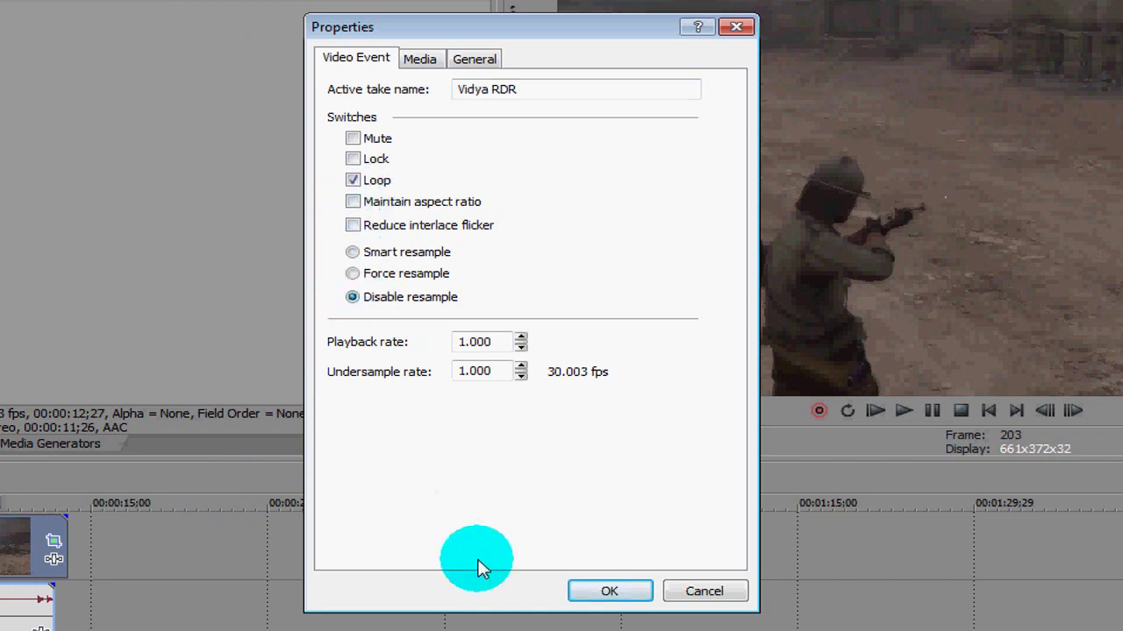
click(609, 593)
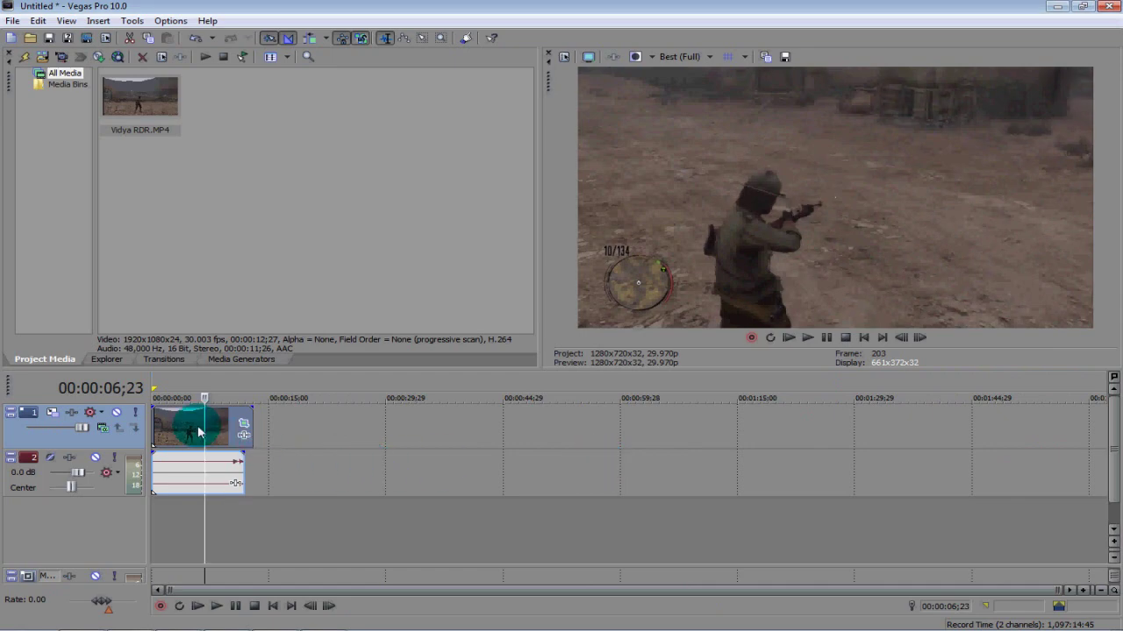
click(244, 424)
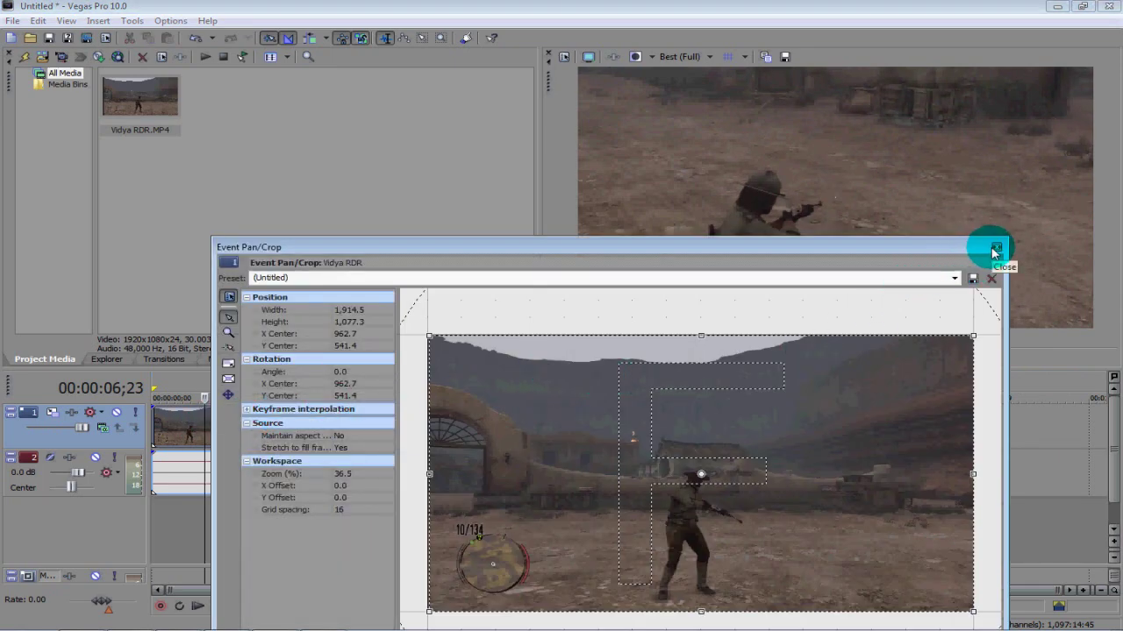
click(994, 253)
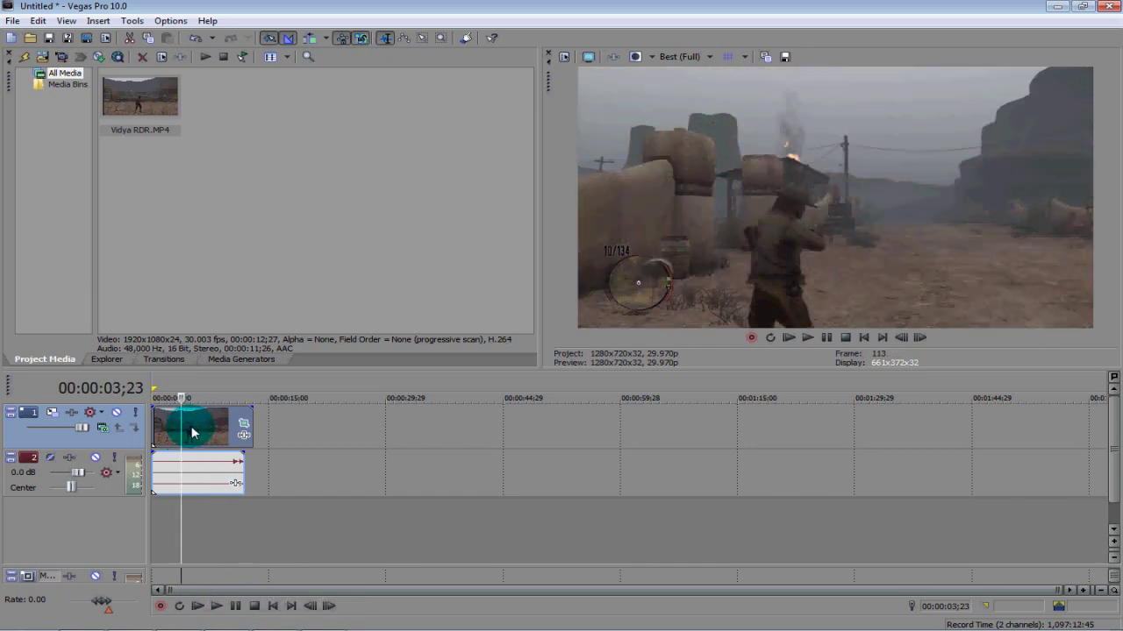
Step: Add the Sony Soft Contrast effect to the clip's video event FX chain
click(246, 441)
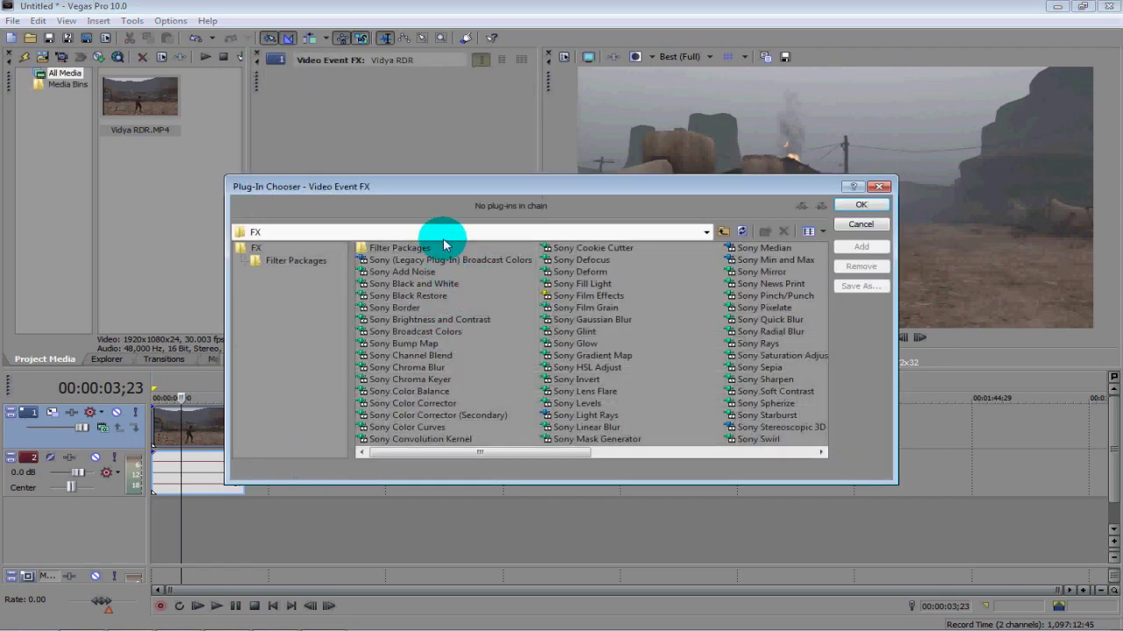
drag(445, 188, 350, 206)
click(779, 239)
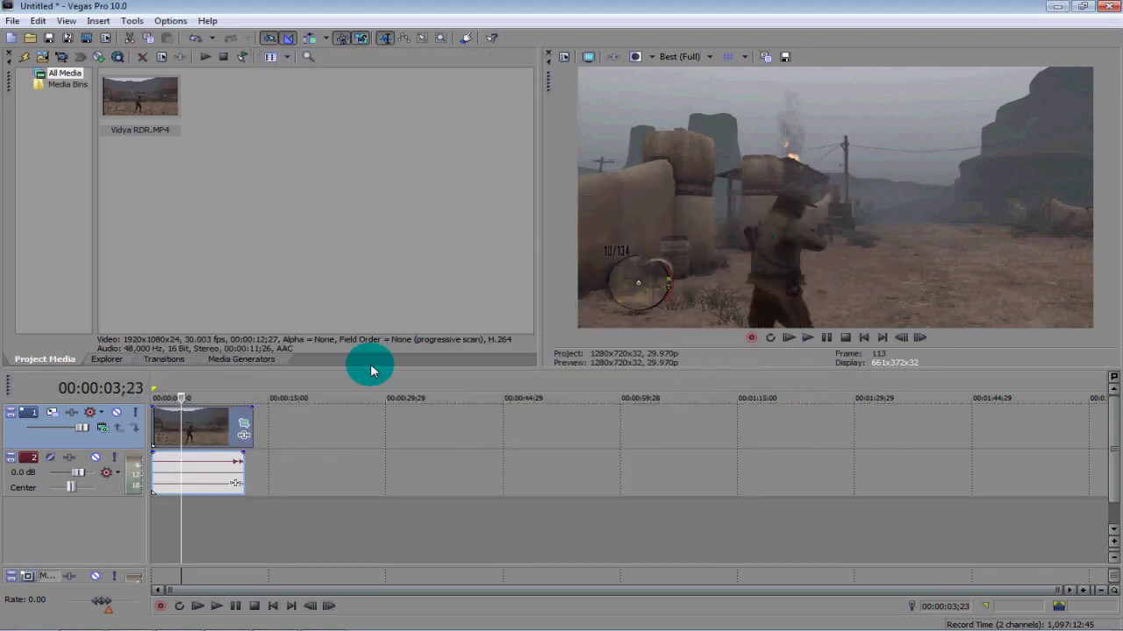
right_click(214, 420)
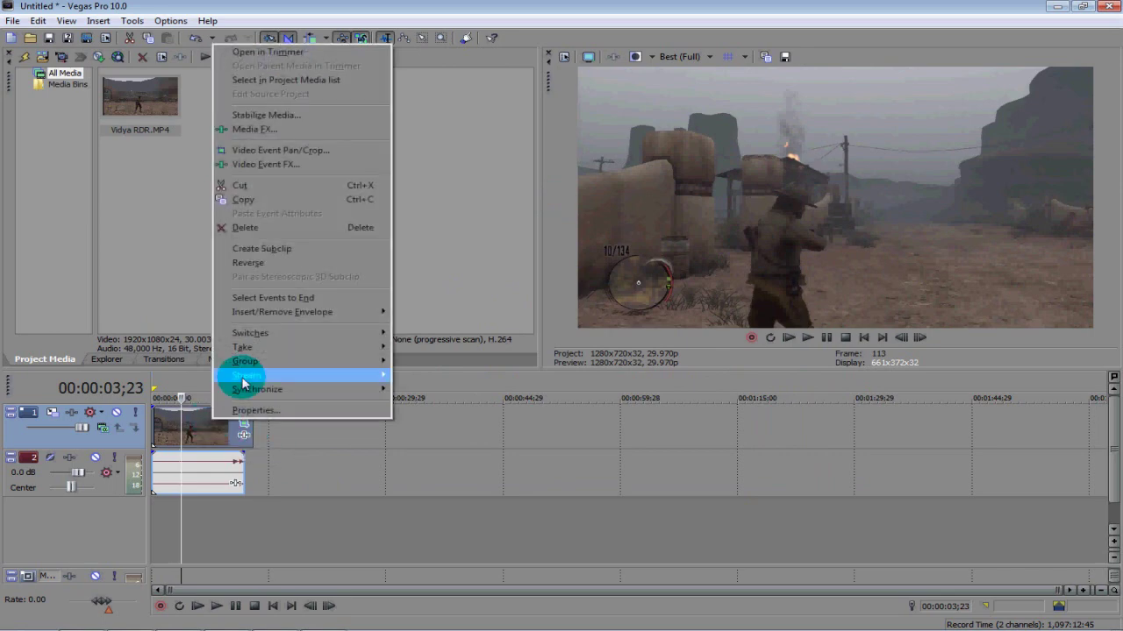
click(268, 164)
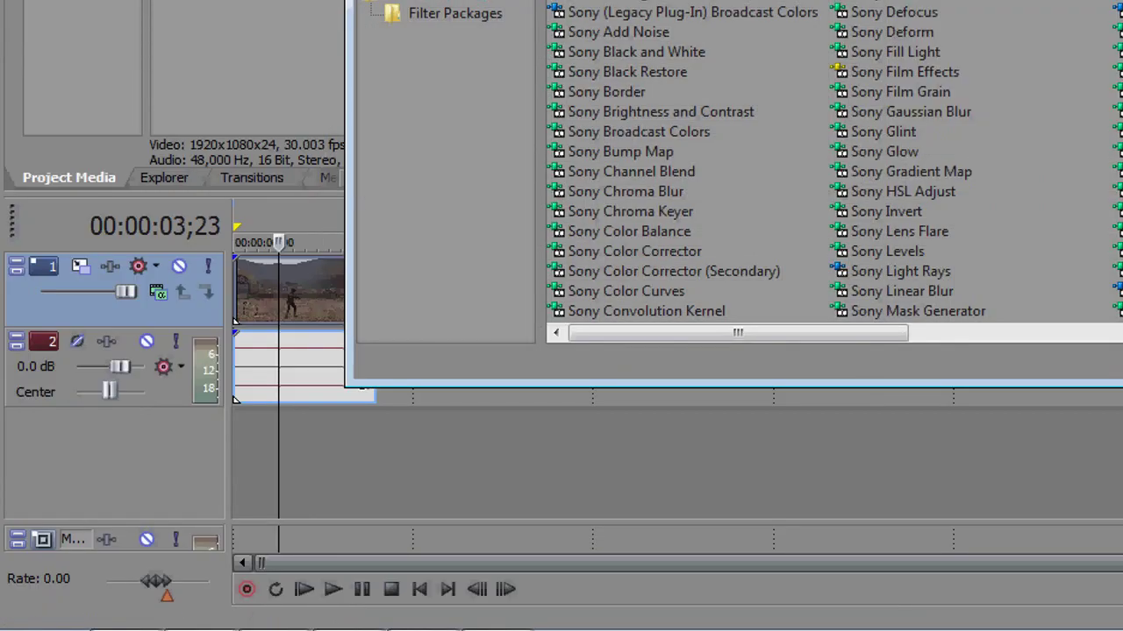
drag(720, 0, 391, 36)
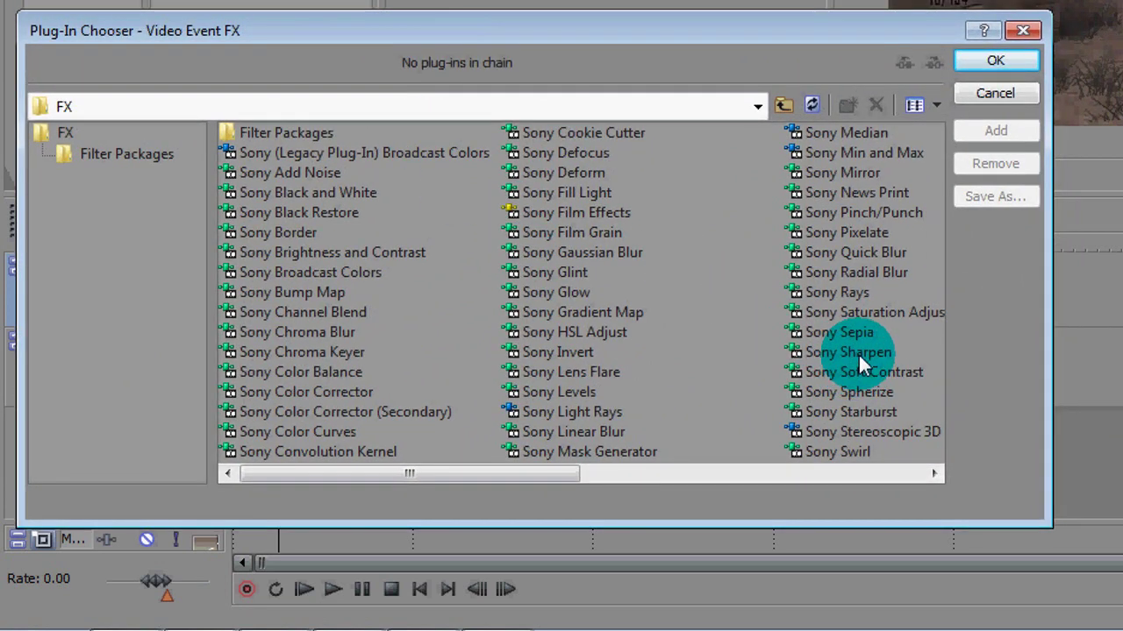
drag(502, 474, 673, 474)
click(556, 376)
click(996, 131)
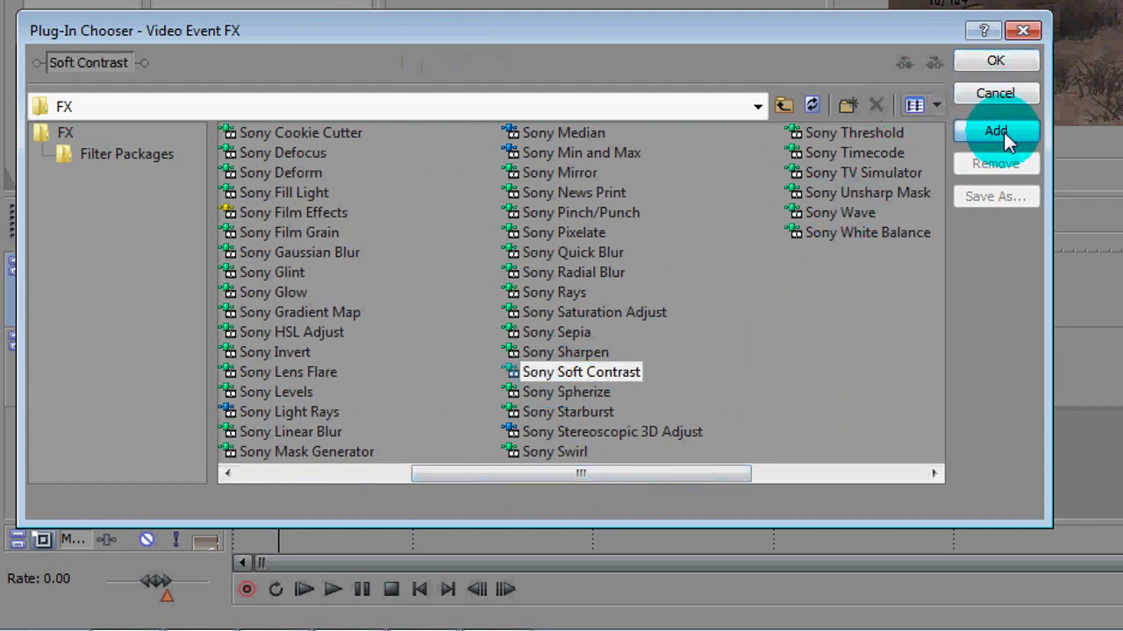
click(996, 62)
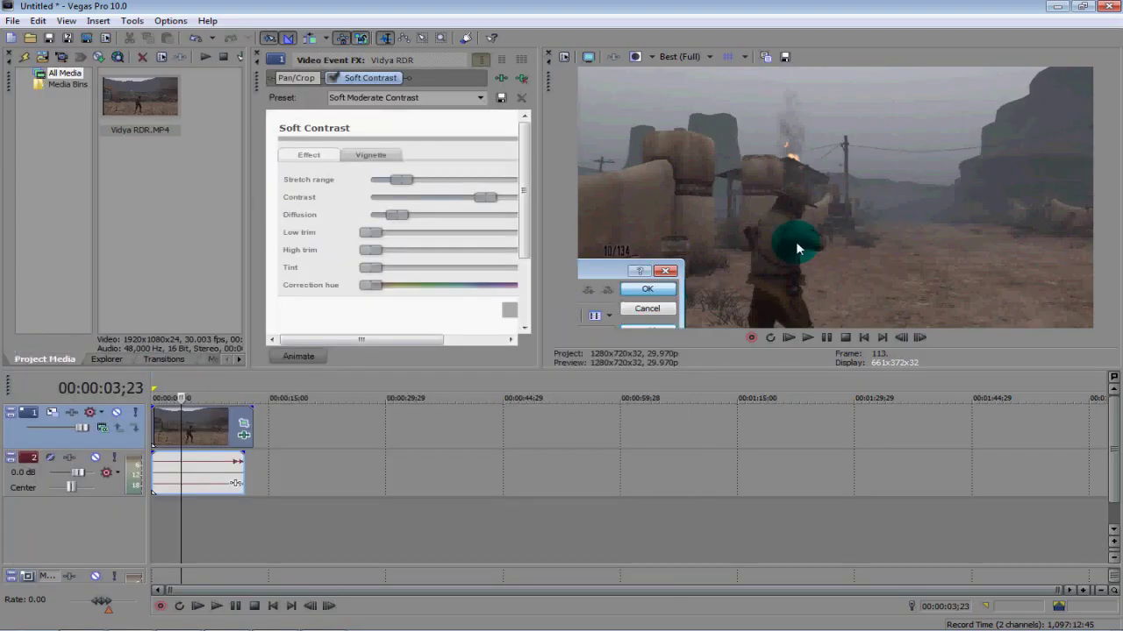
Step: Raise the Soft Contrast Stretch range while previewing the clip at frame 155
click(190, 427)
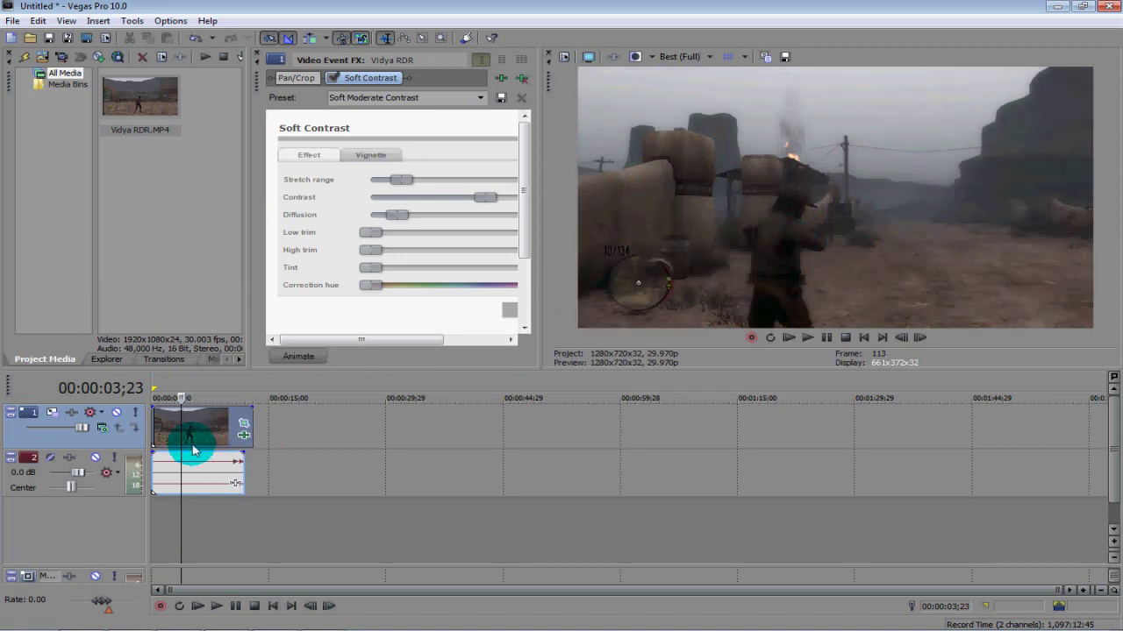
click(219, 426)
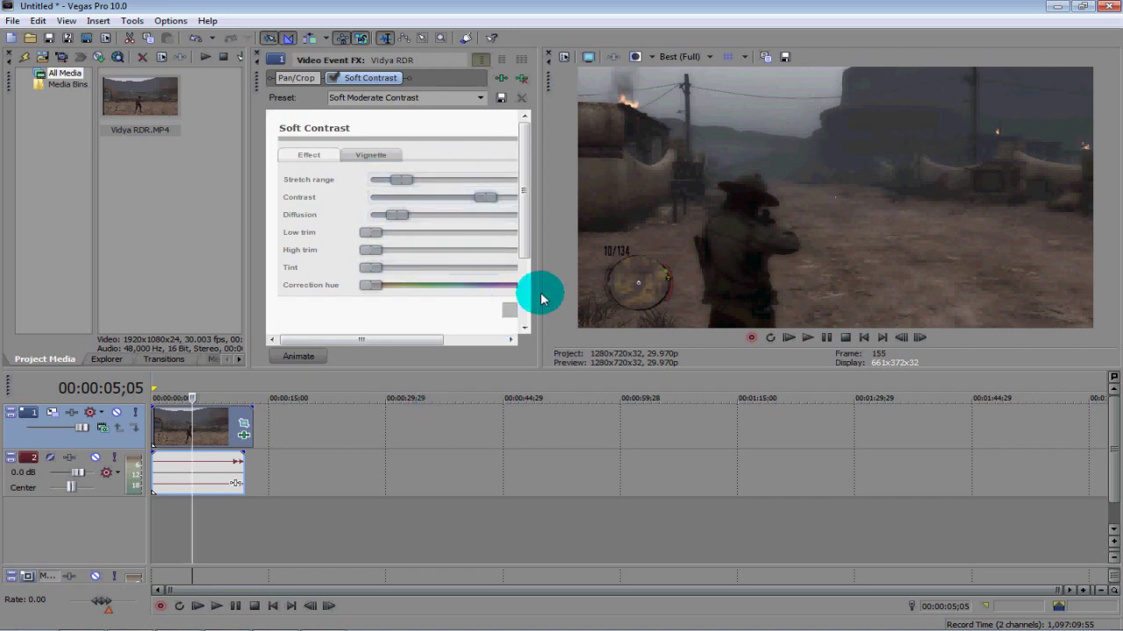
drag(536, 276, 648, 275)
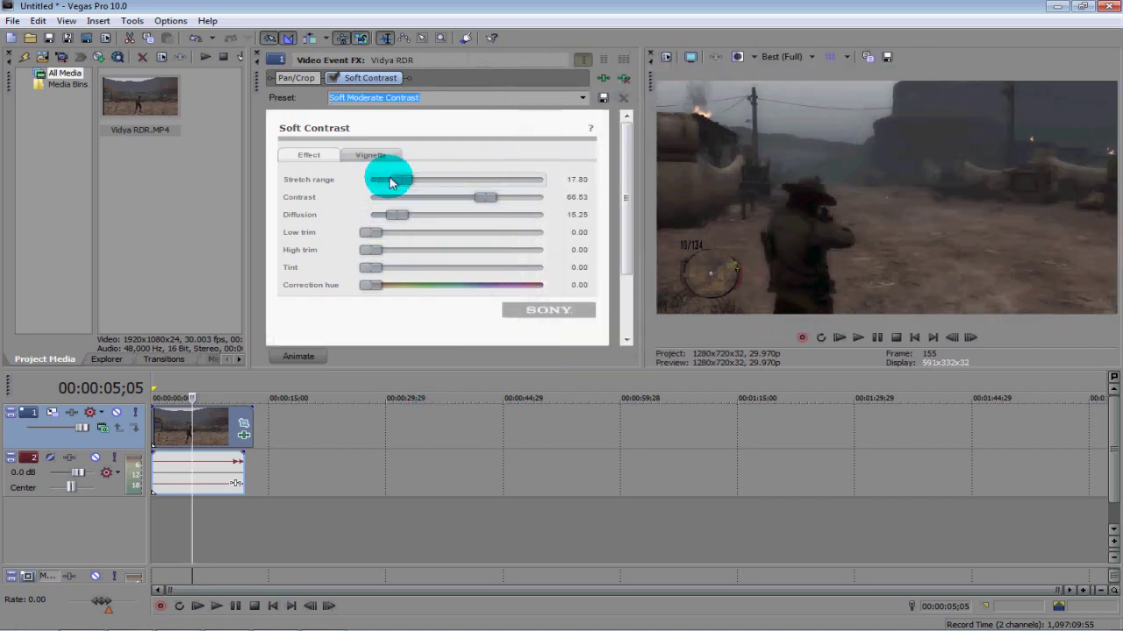
drag(401, 178, 502, 181)
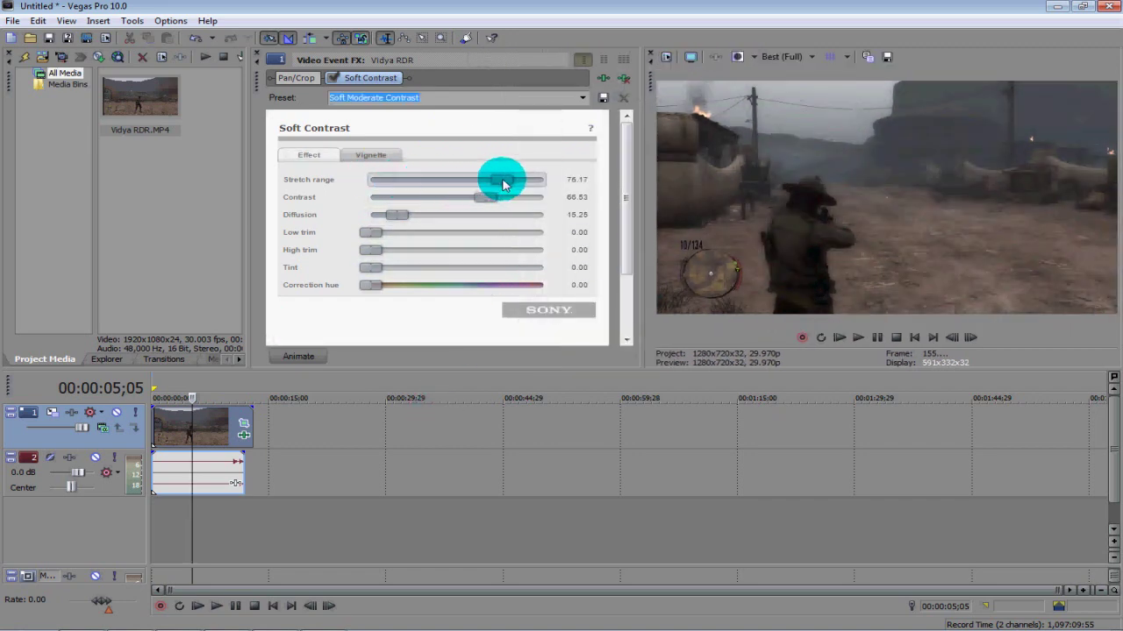
drag(644, 250, 415, 252)
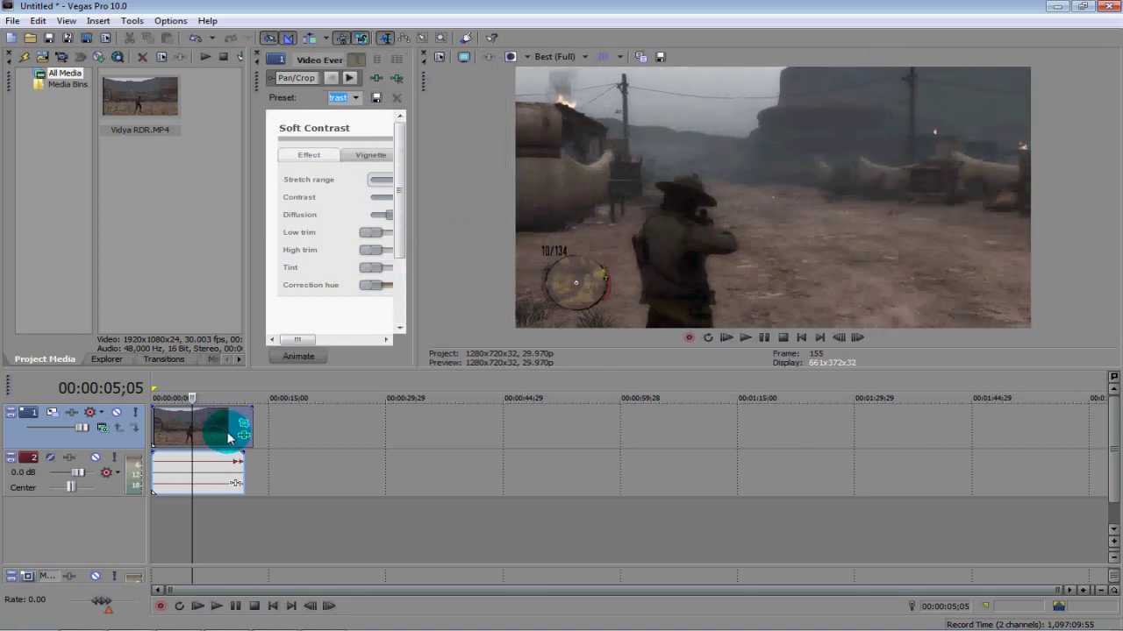
right_click(205, 433)
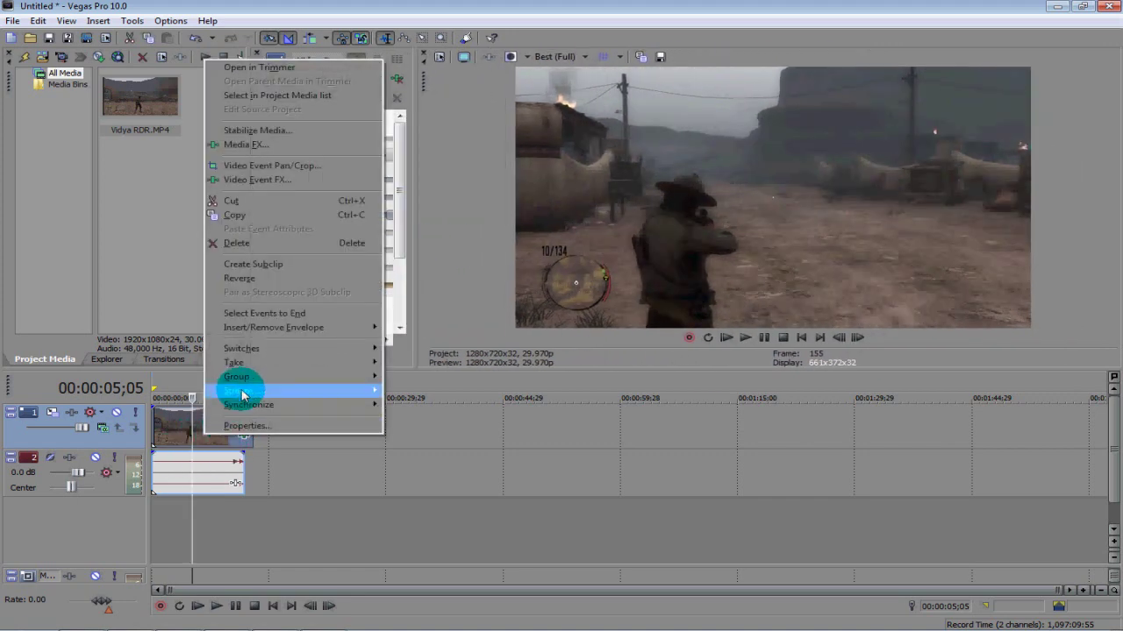
click(277, 166)
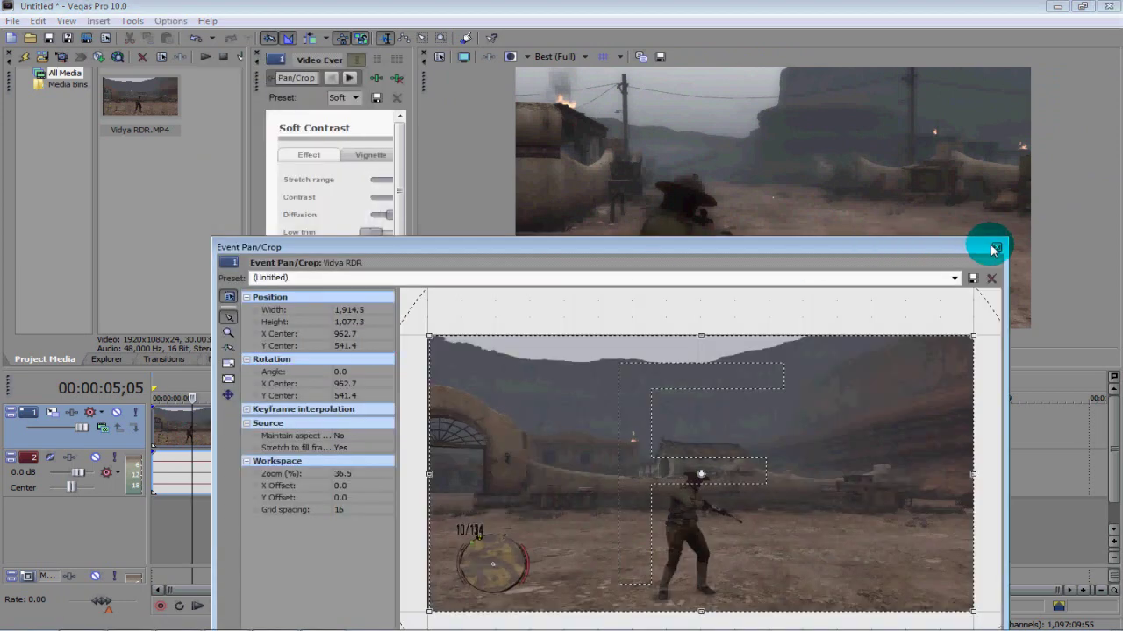
click(994, 250)
Step: Browse Color Corrector, Color Curves and Sharpen without adding any, then close the effects window
right_click(213, 431)
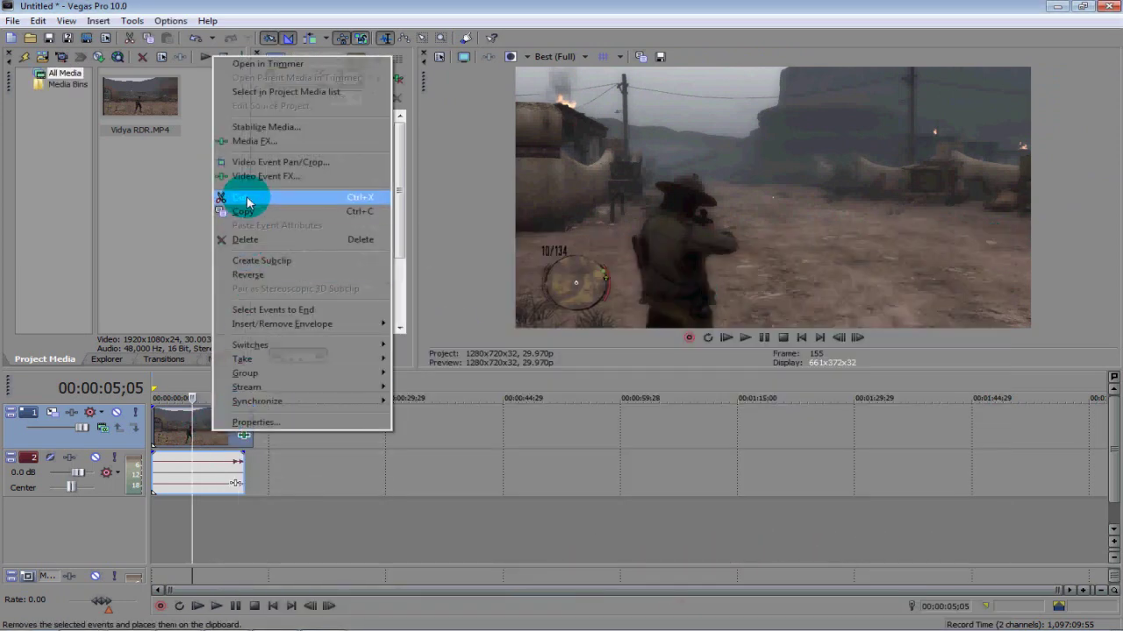
click(245, 177)
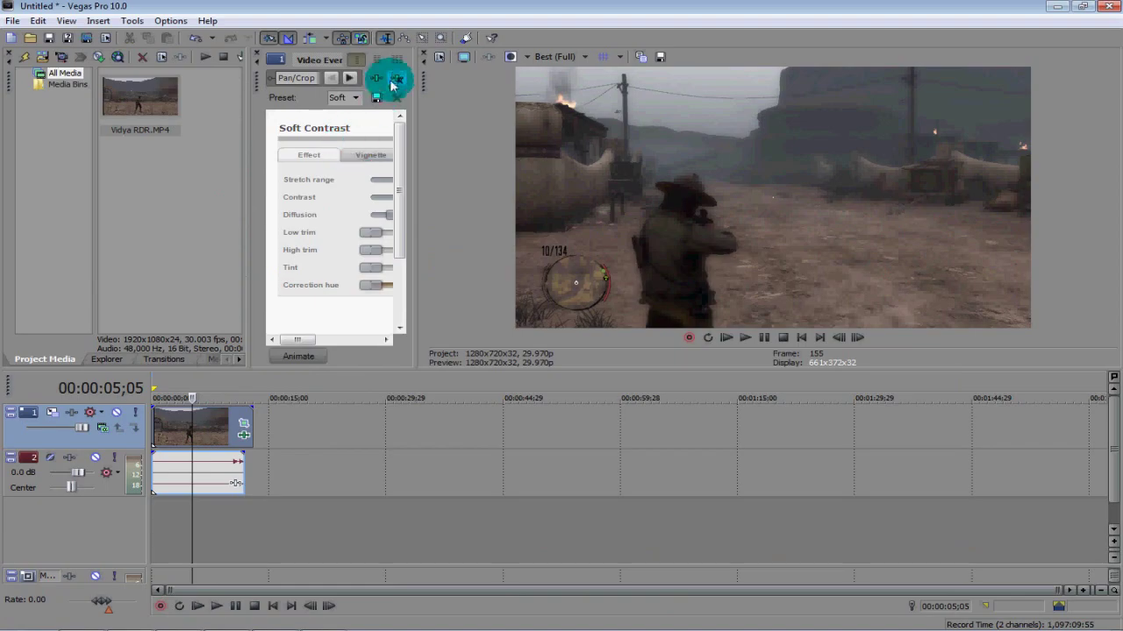
click(392, 79)
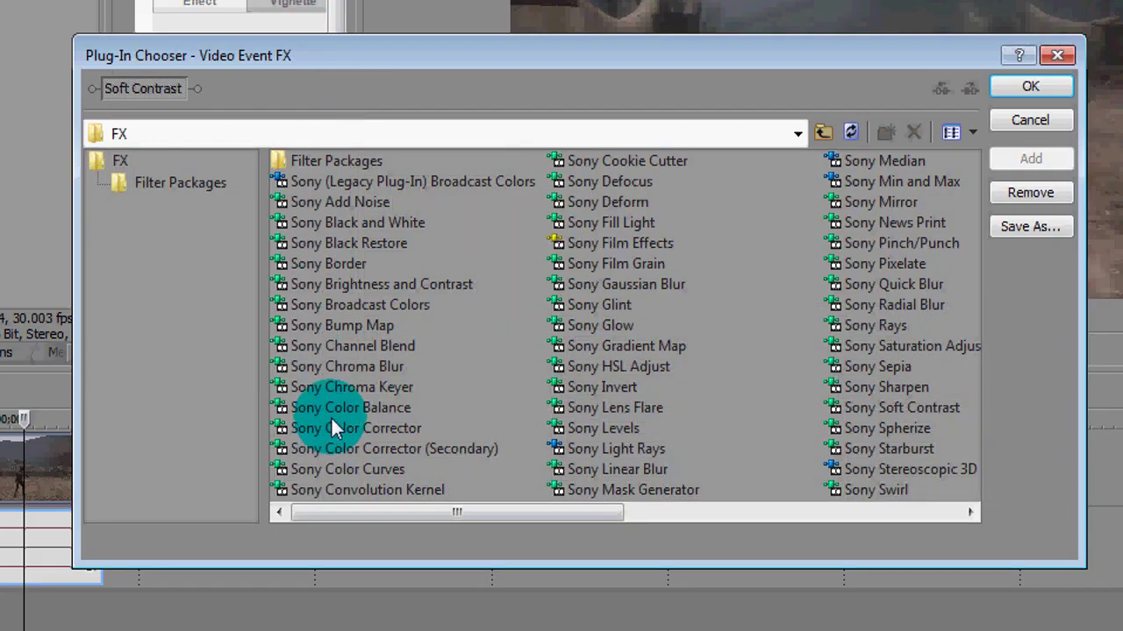
click(338, 427)
click(350, 470)
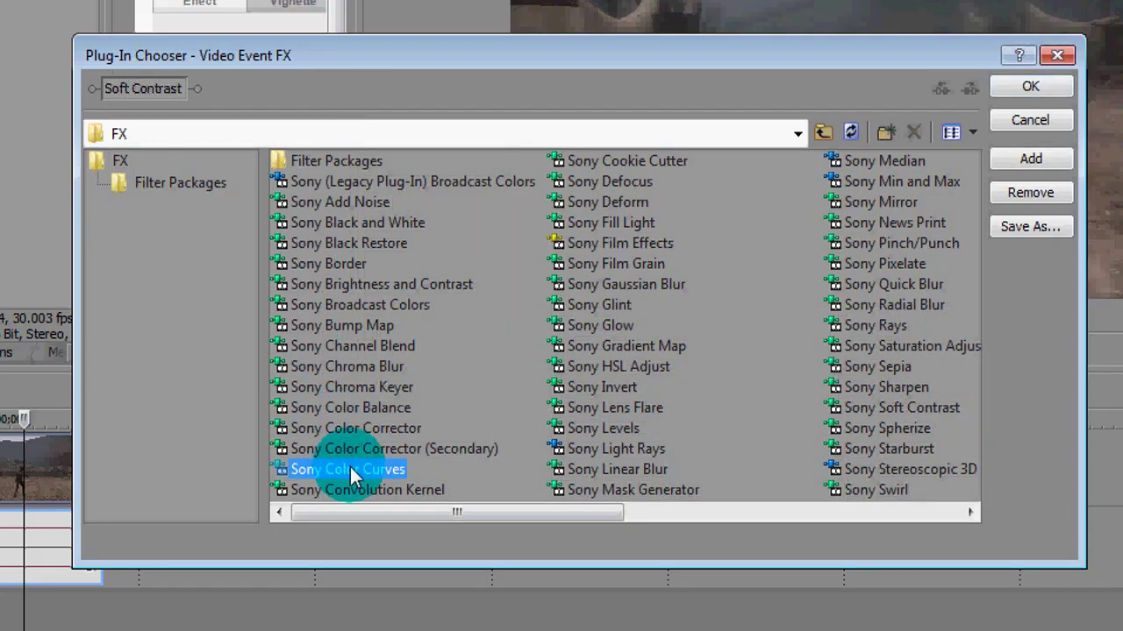
click(888, 383)
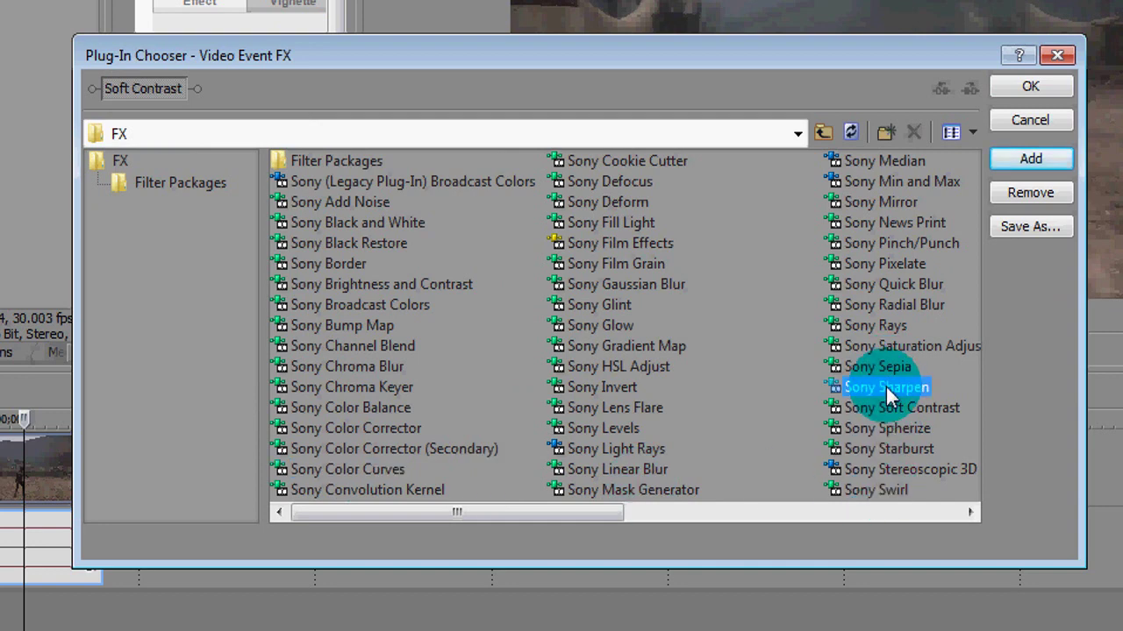
drag(579, 512, 743, 516)
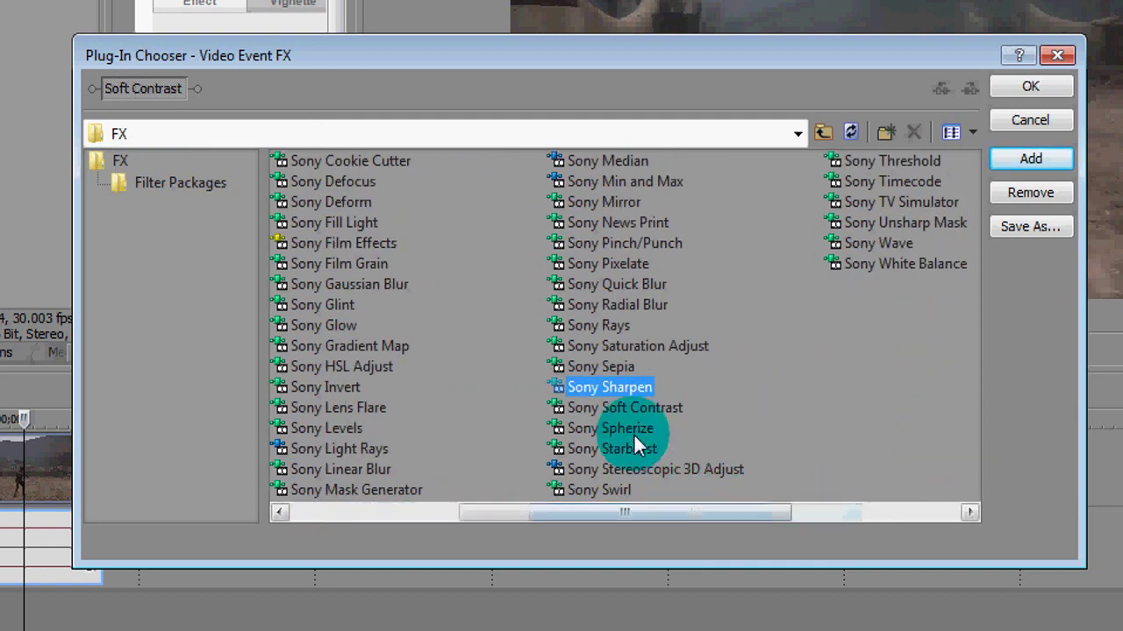
click(1053, 123)
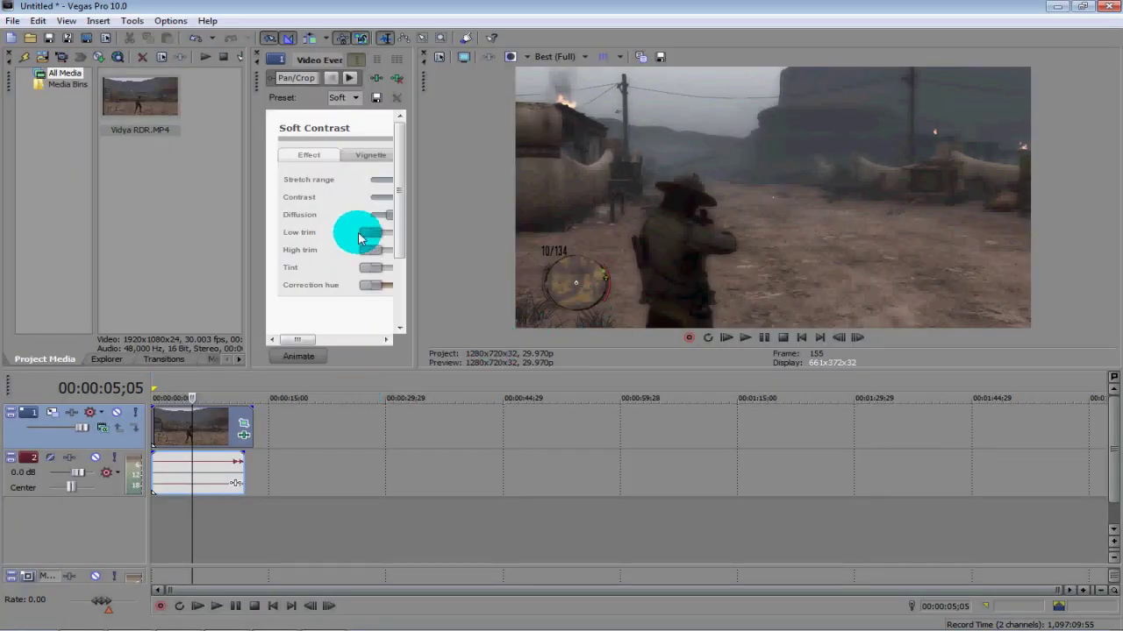
click(256, 57)
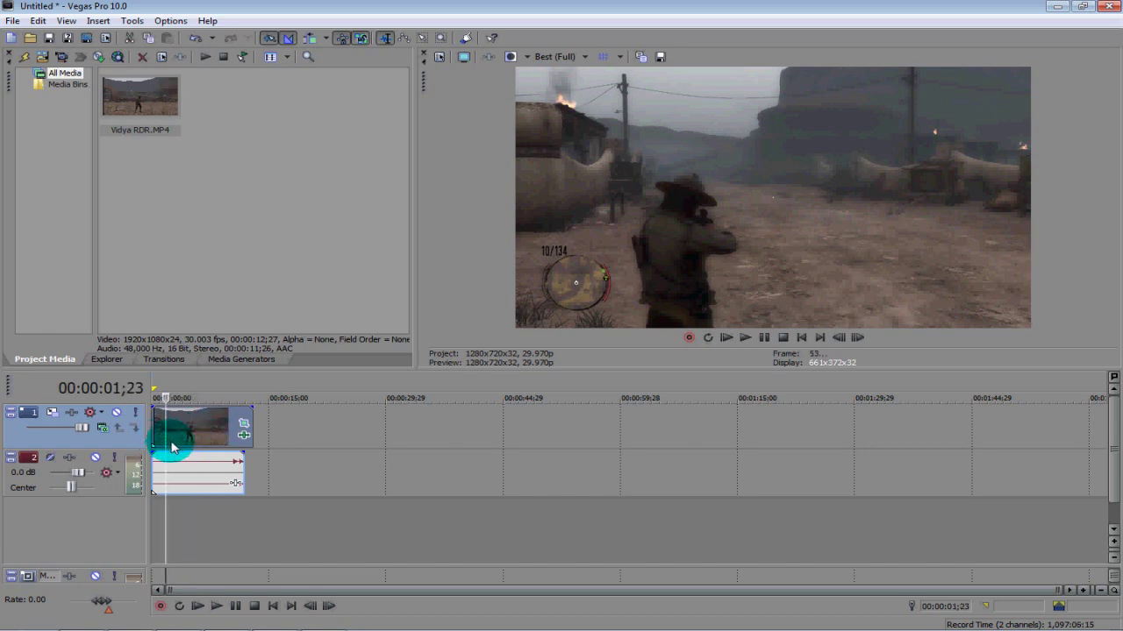
Step: Add a fade-in at the start of the video event
mouse_move(156, 412)
mouse_down()
mouse_move(250, 411)
mouse_move(147, 410)
mouse_move(159, 411)
mouse_up()
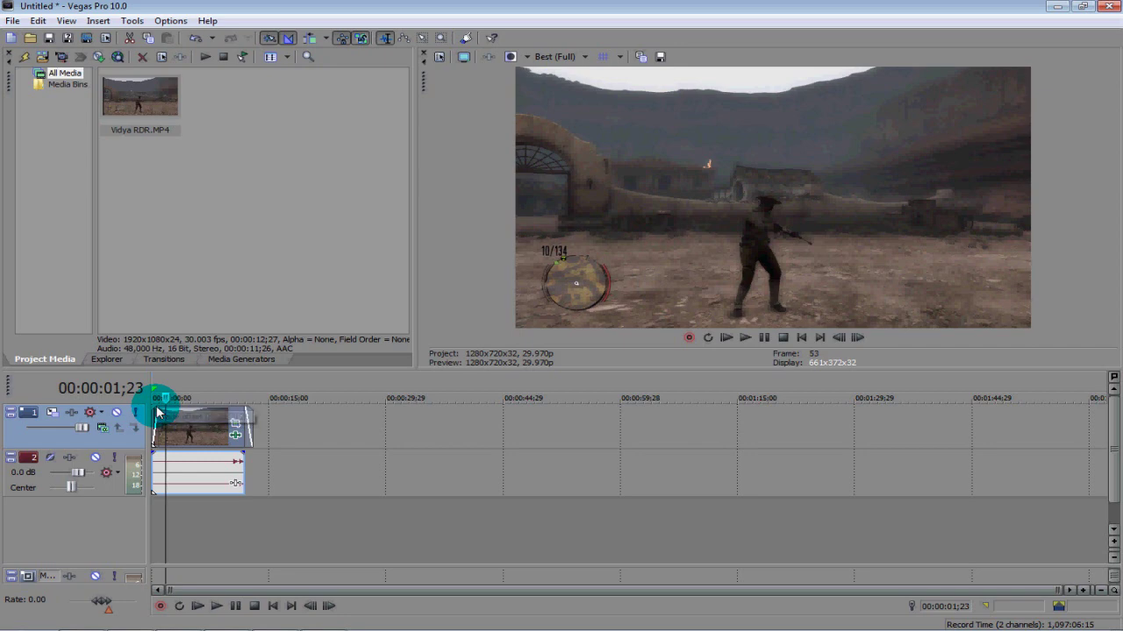
drag(157, 412, 158, 456)
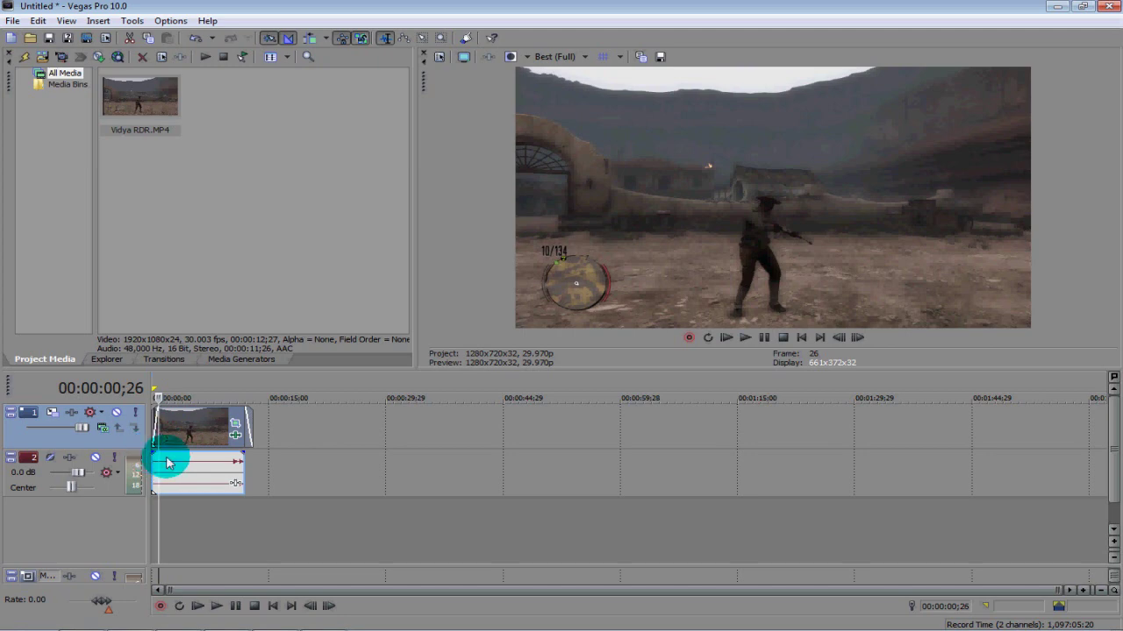
click(187, 469)
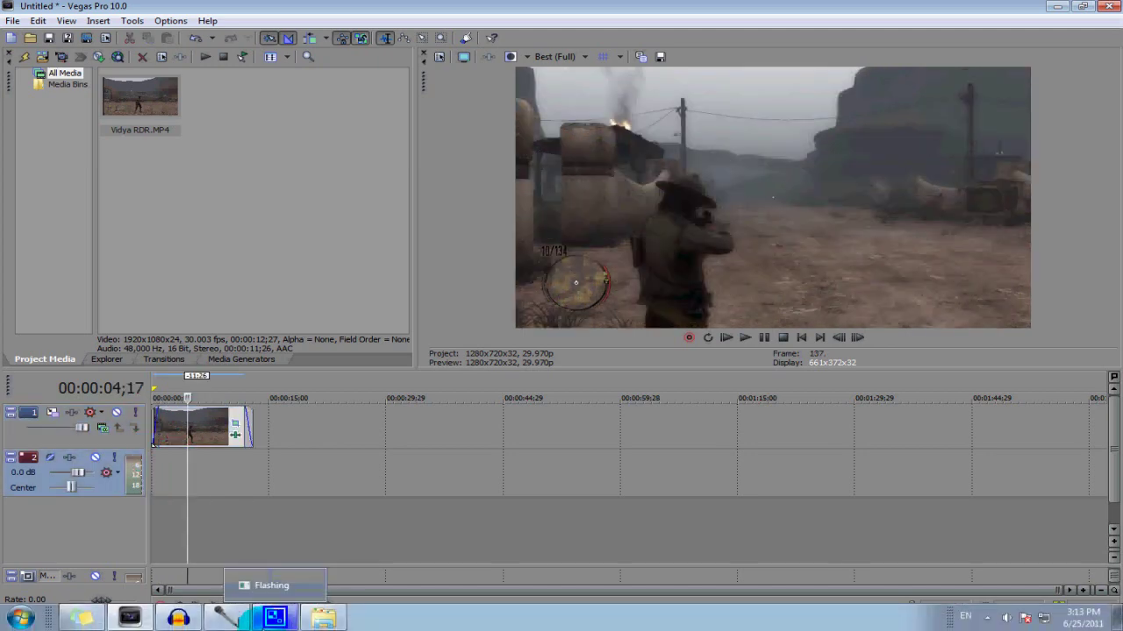
Step: Remove the audio event from track 2 and select the clip's full range, 00:00:00;00–00:00:12;27
drag(202, 486, 191, 455)
click(231, 459)
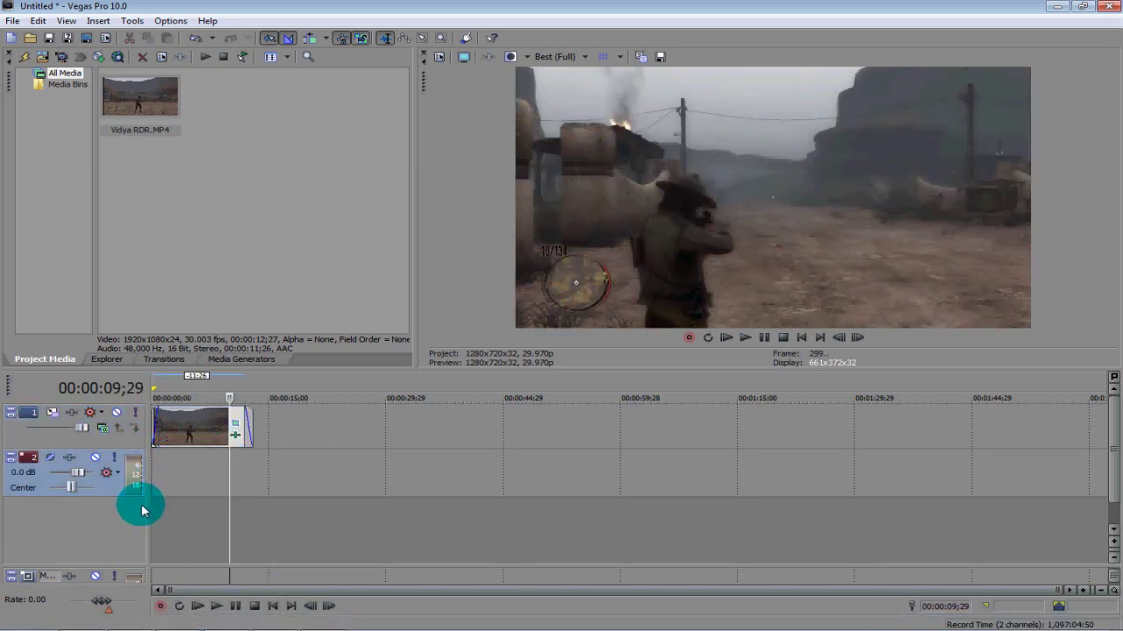
click(187, 429)
click(186, 430)
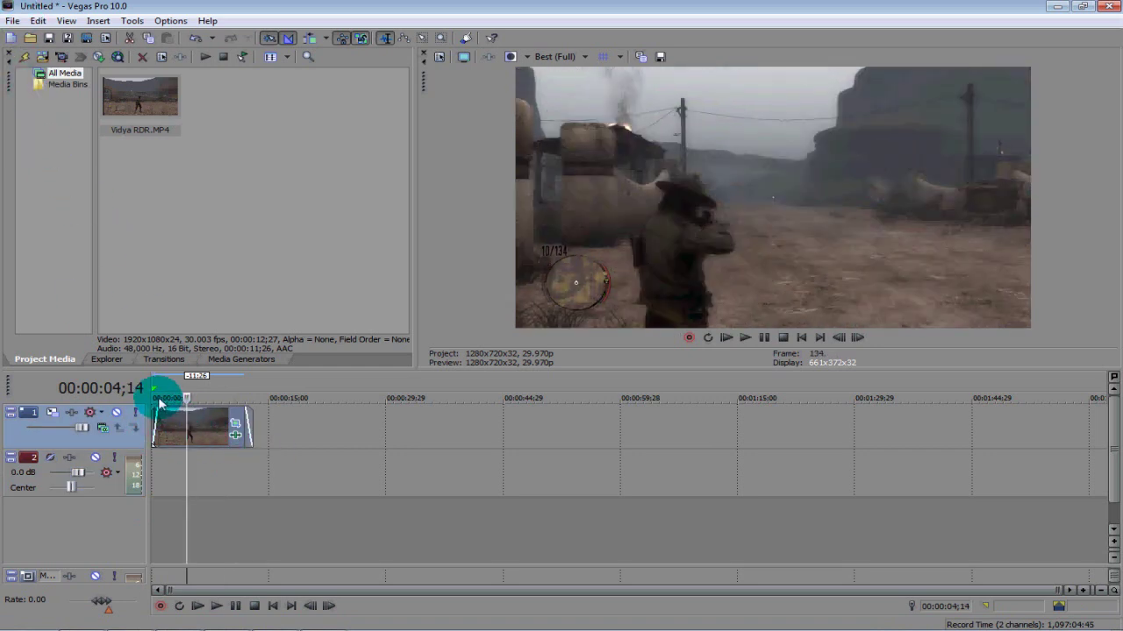
drag(154, 393, 253, 405)
click(253, 414)
Step: Double-click the clip event to set a loop region spanning the whole clip
scroll(272, 403, up, 5)
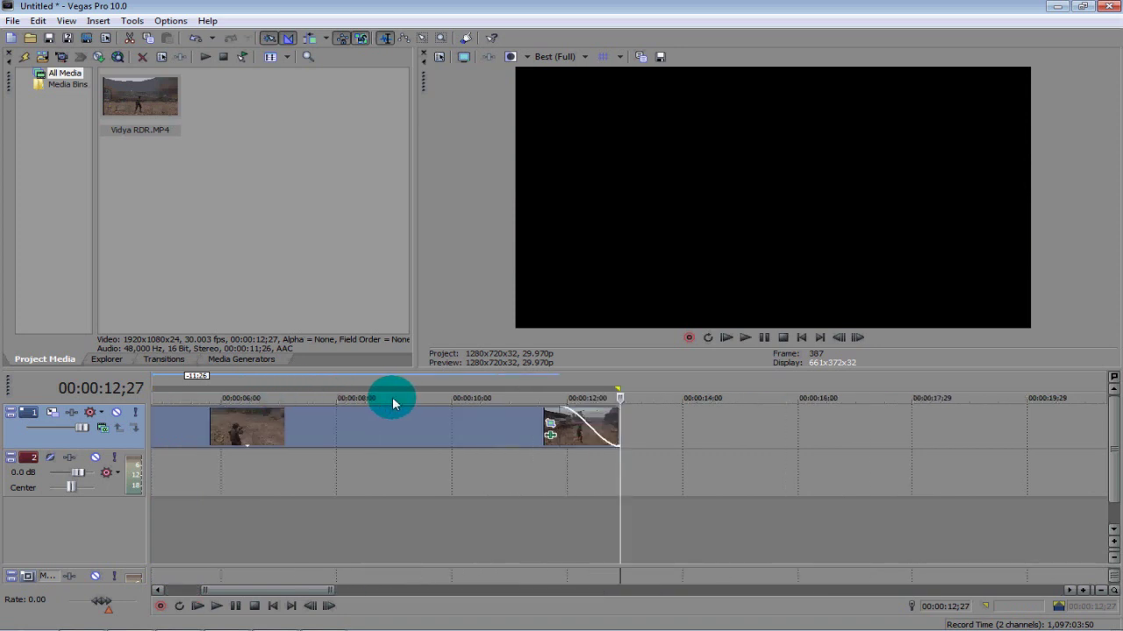
scroll(602, 418, up, 2)
click(617, 389)
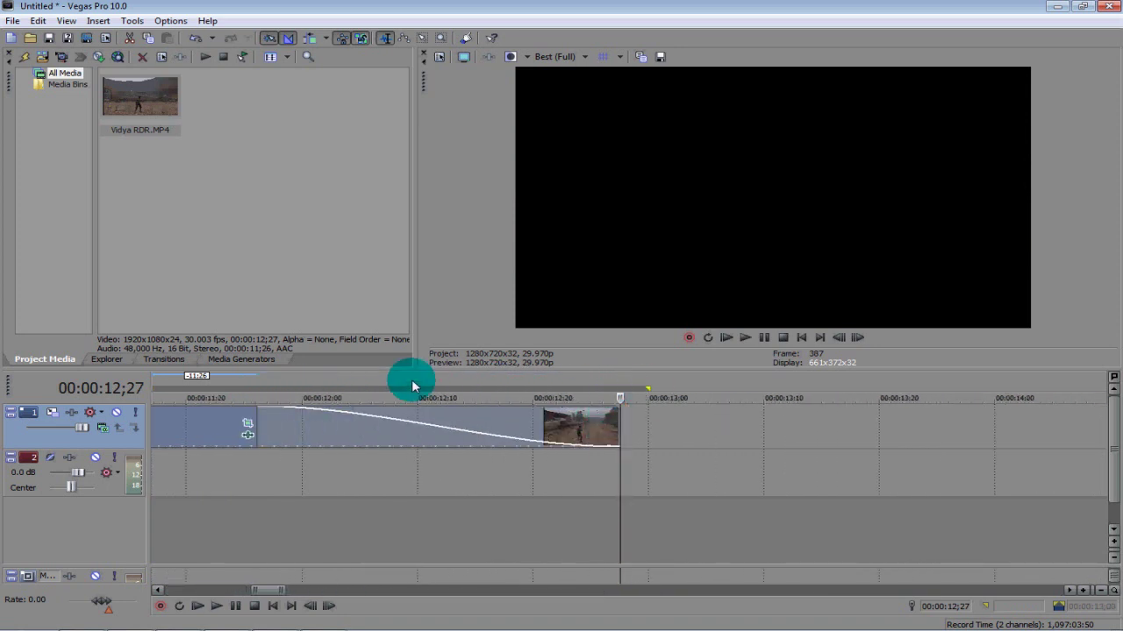
double_click(750, 392)
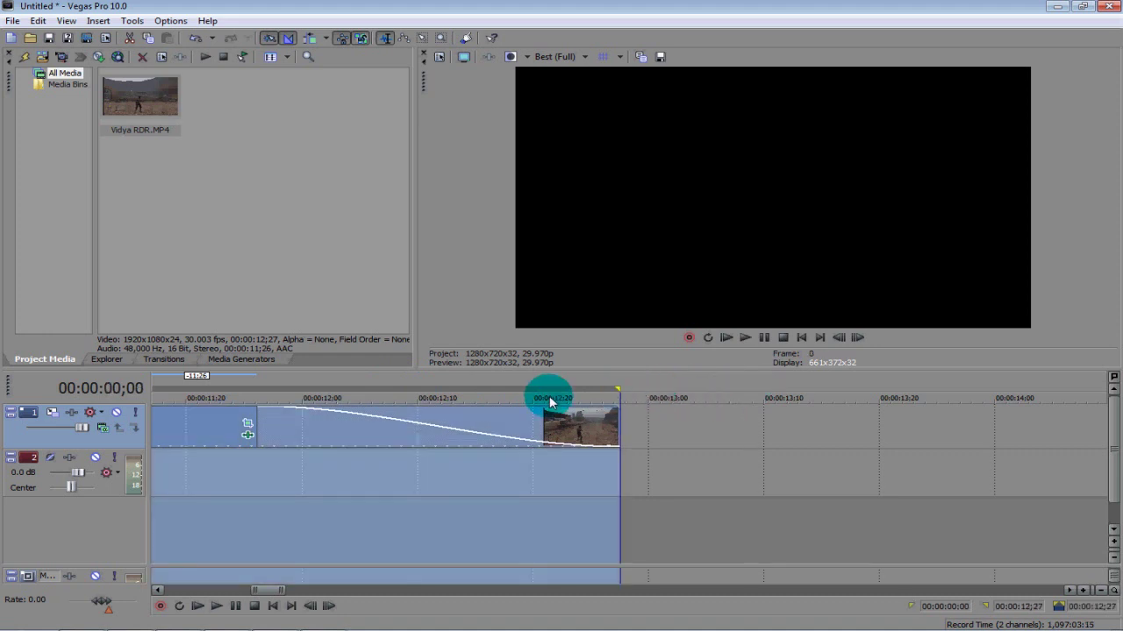
scroll(161, 397, down, 5)
double_click(159, 397)
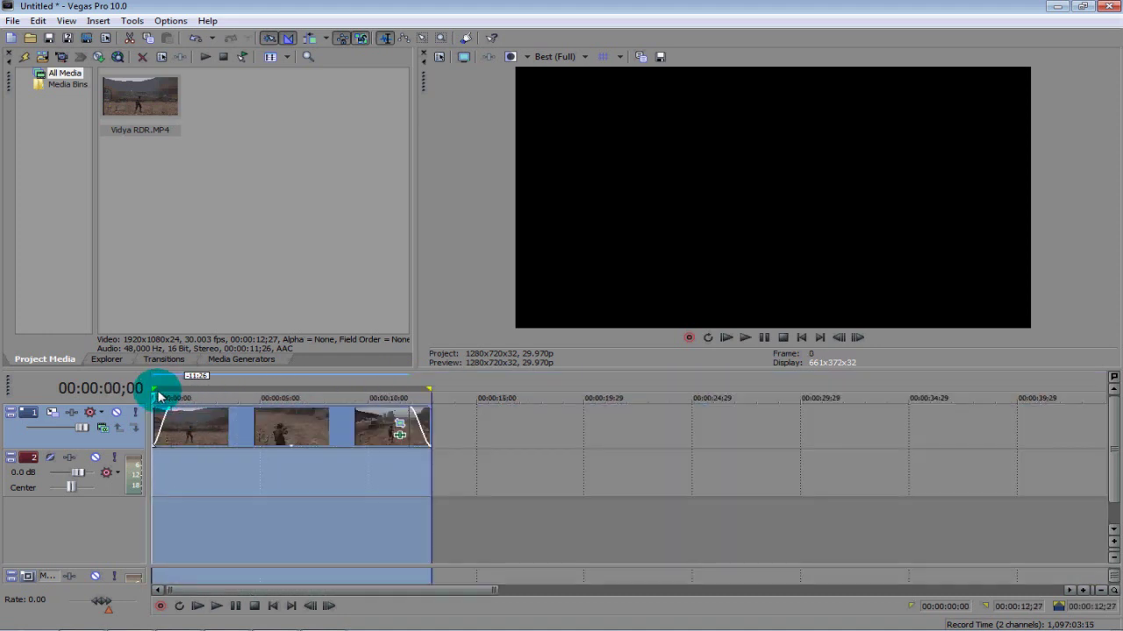
Step: Adjust the timeline zoom and confirm the loop region runs 00:00:00;00 to 00:00:12;27
scroll(494, 408, up, 4)
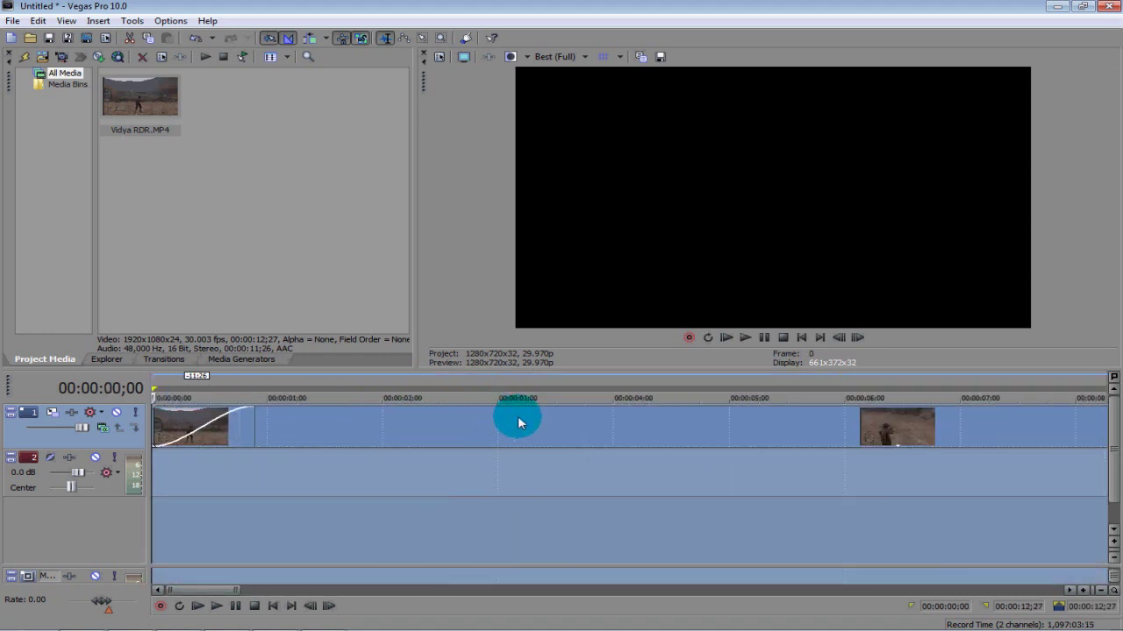
scroll(518, 421, down, 3)
click(523, 430)
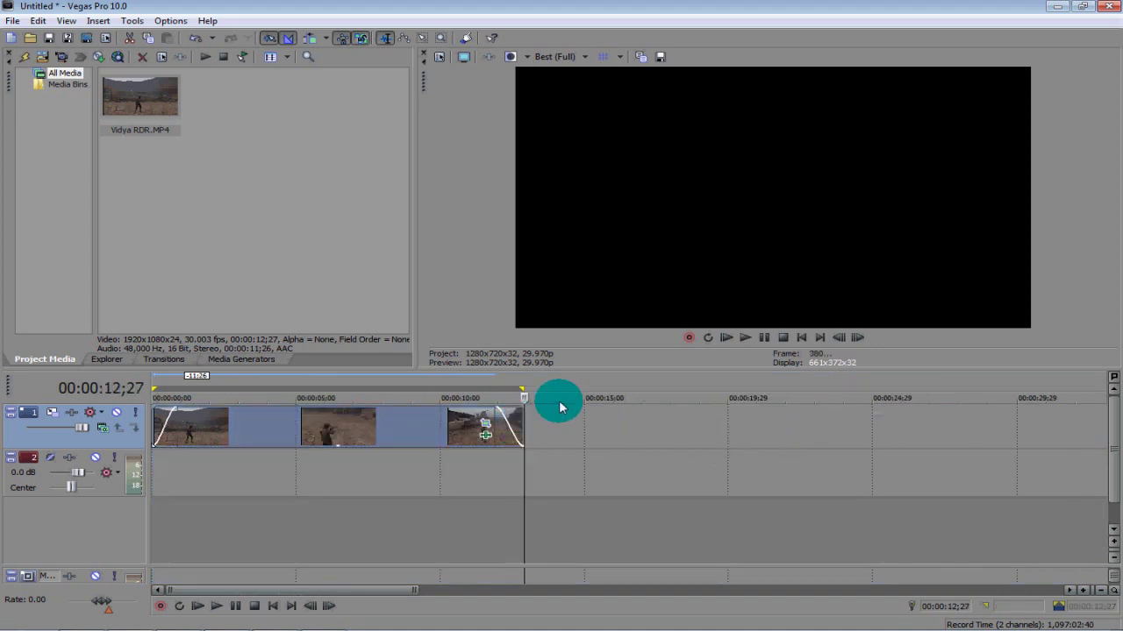
scroll(564, 407, up, 10)
mouse_move(619, 389)
mouse_down()
mouse_move(753, 397)
mouse_move(660, 392)
mouse_up()
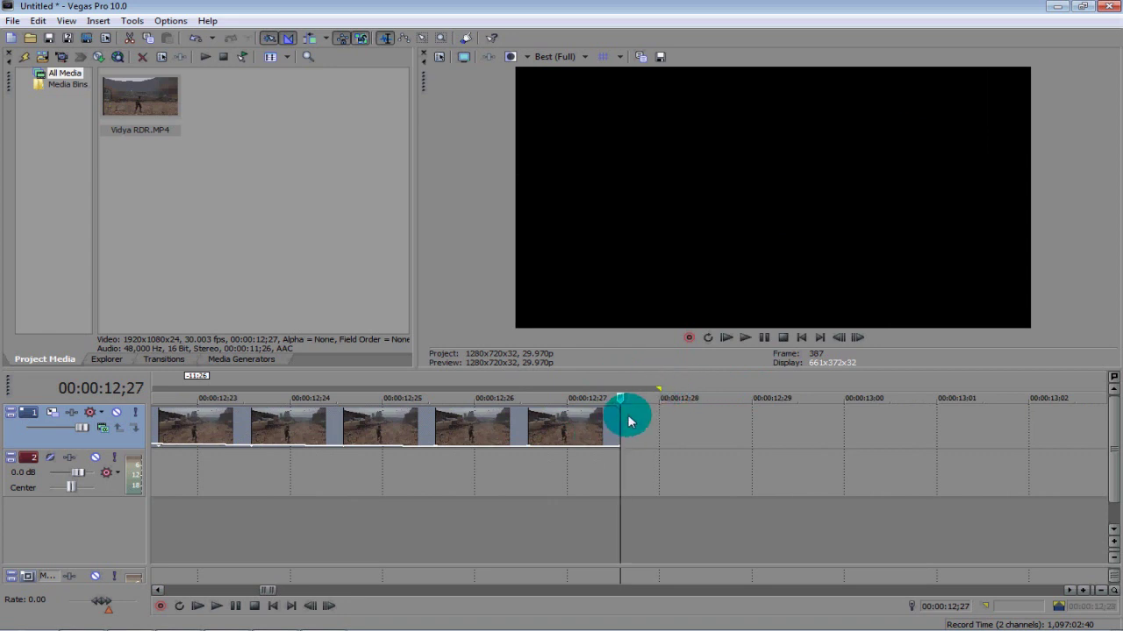
scroll(631, 418, down, 8)
drag(274, 592, 117, 591)
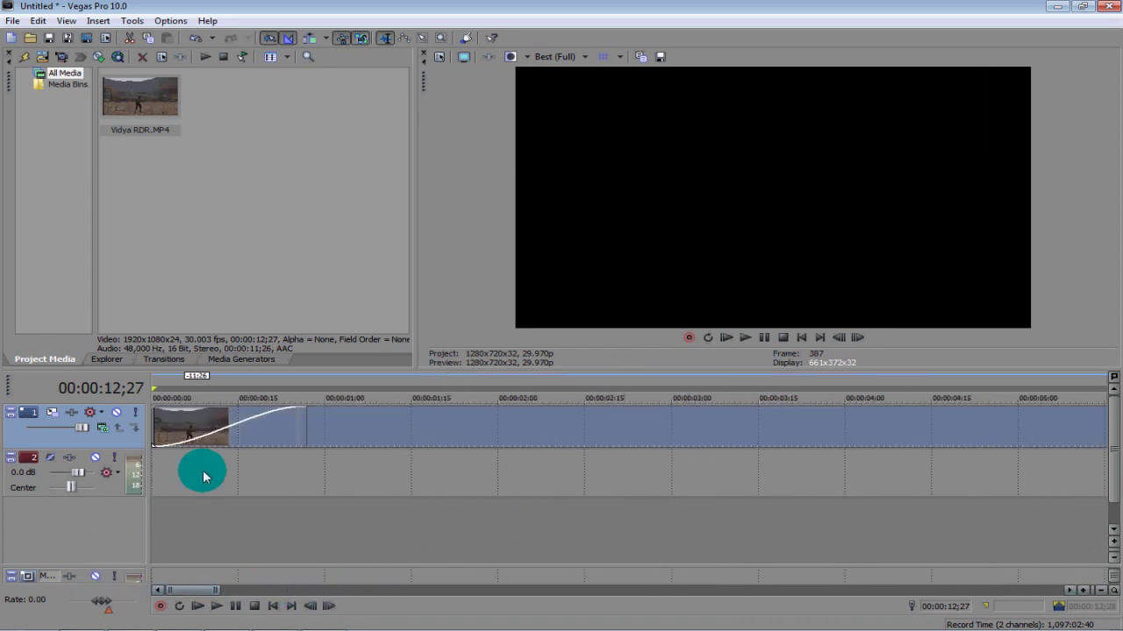
scroll(263, 462, up, 3)
scroll(273, 468, down, 4)
scroll(274, 468, down, 2)
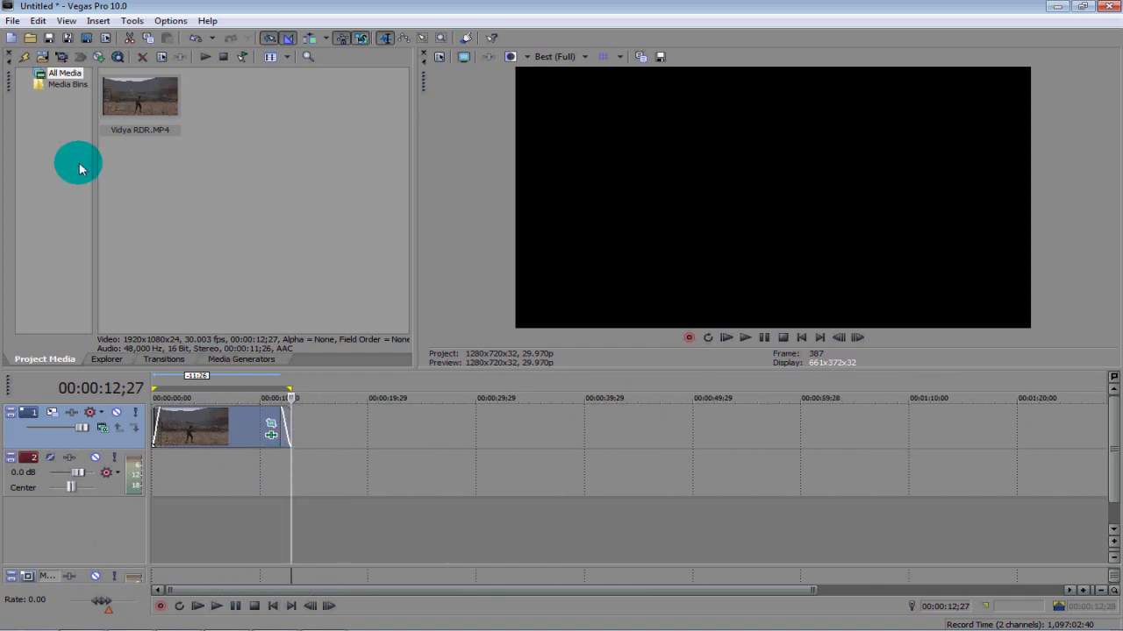
Step: Open the Render As window from the File menu and reposition it
click(10, 21)
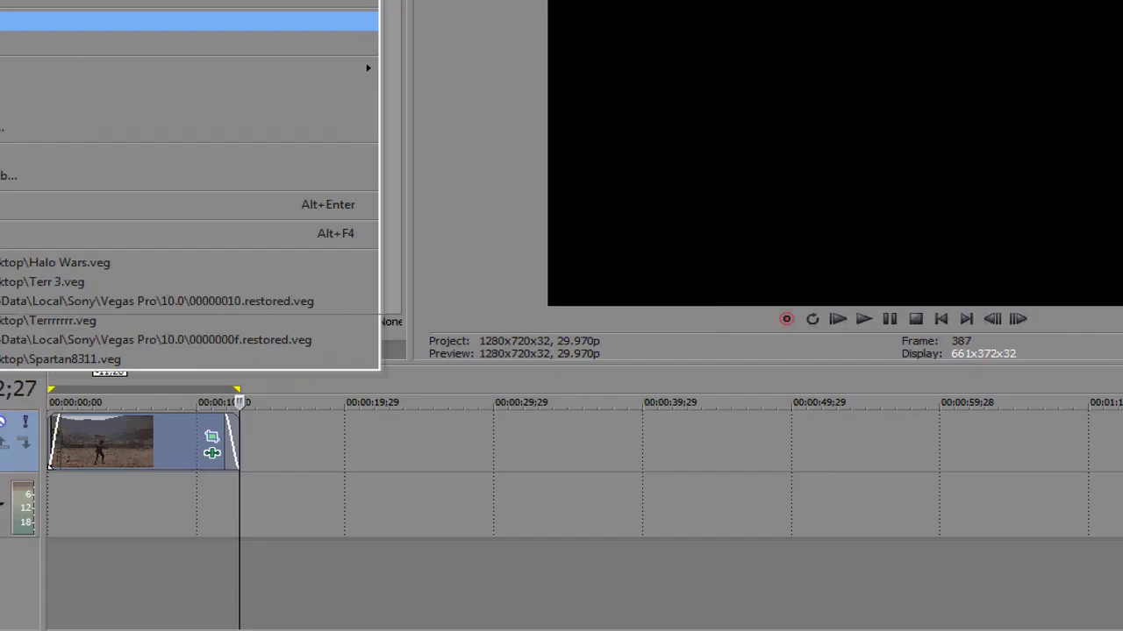
click(33, 120)
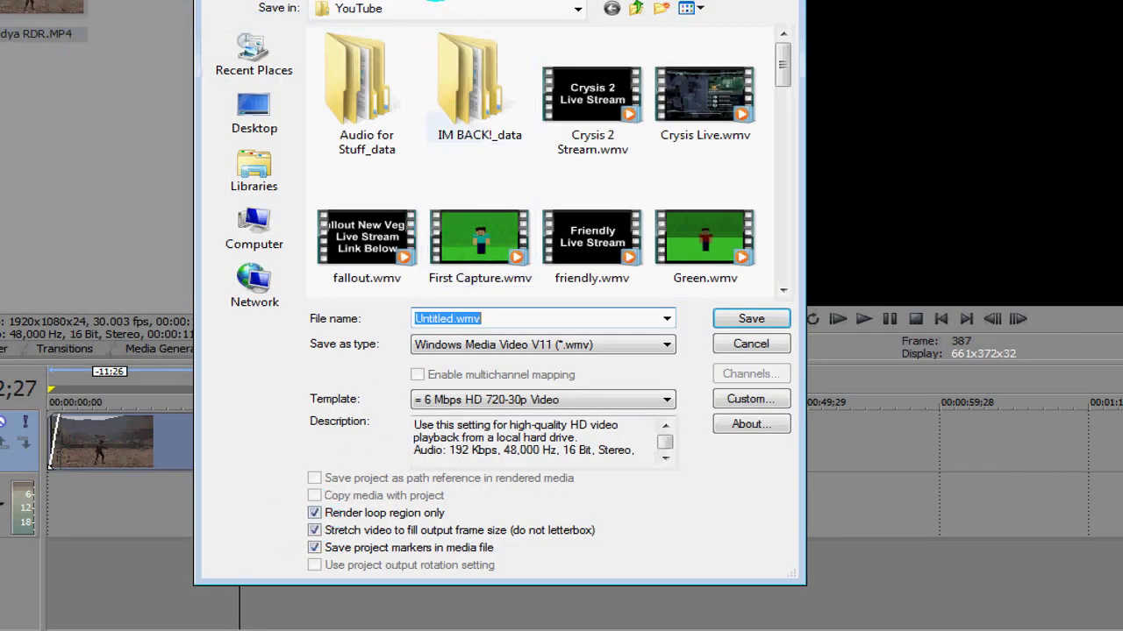
drag(444, 0, 484, 25)
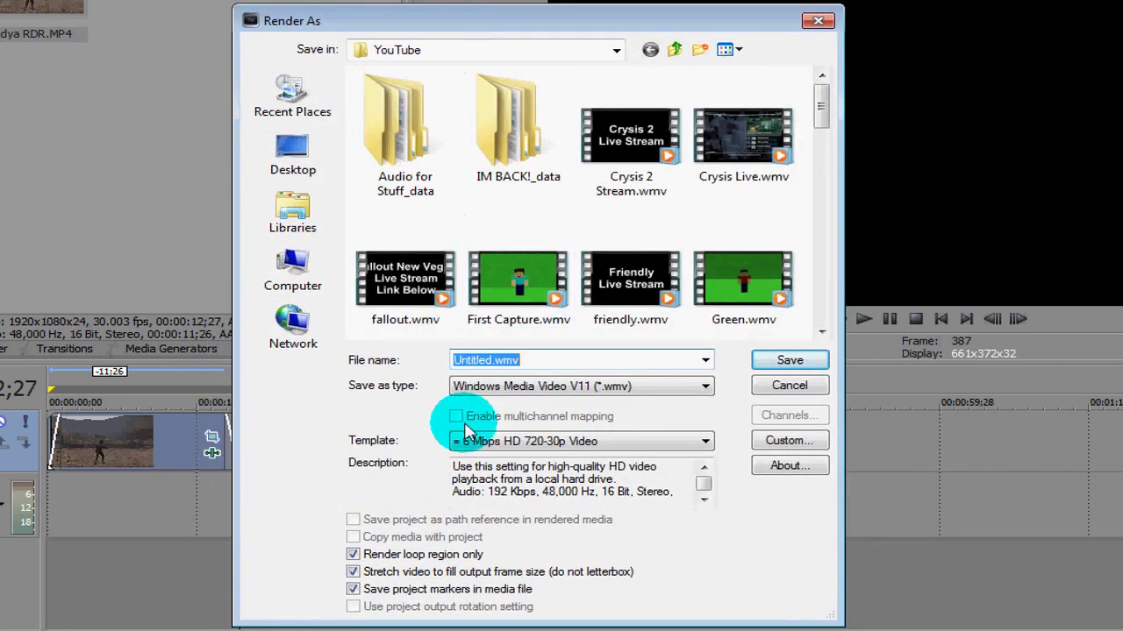
Step: Keep Windows Media Video V11 with the 6 Mbps HD 720-30p Video template, then open Custom settings
click(693, 445)
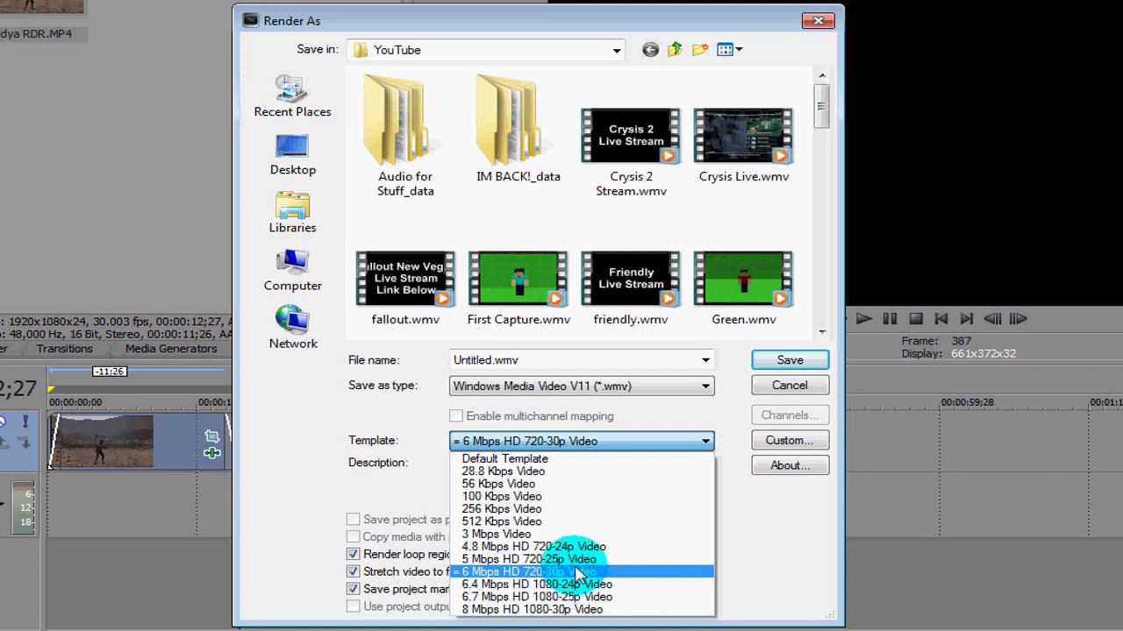
click(794, 393)
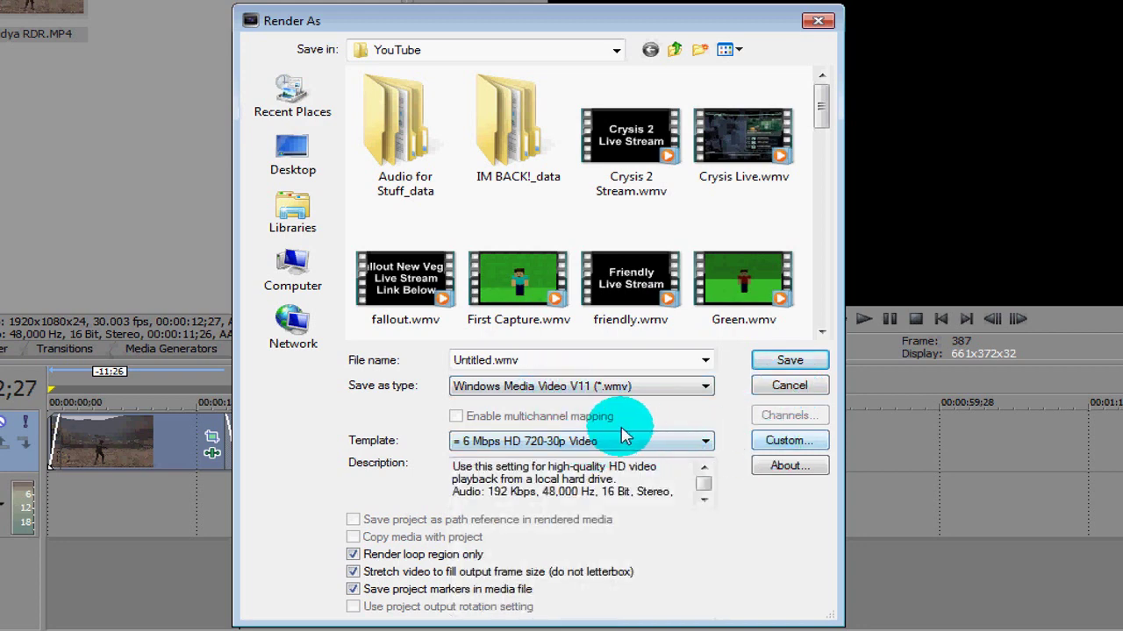
click(605, 396)
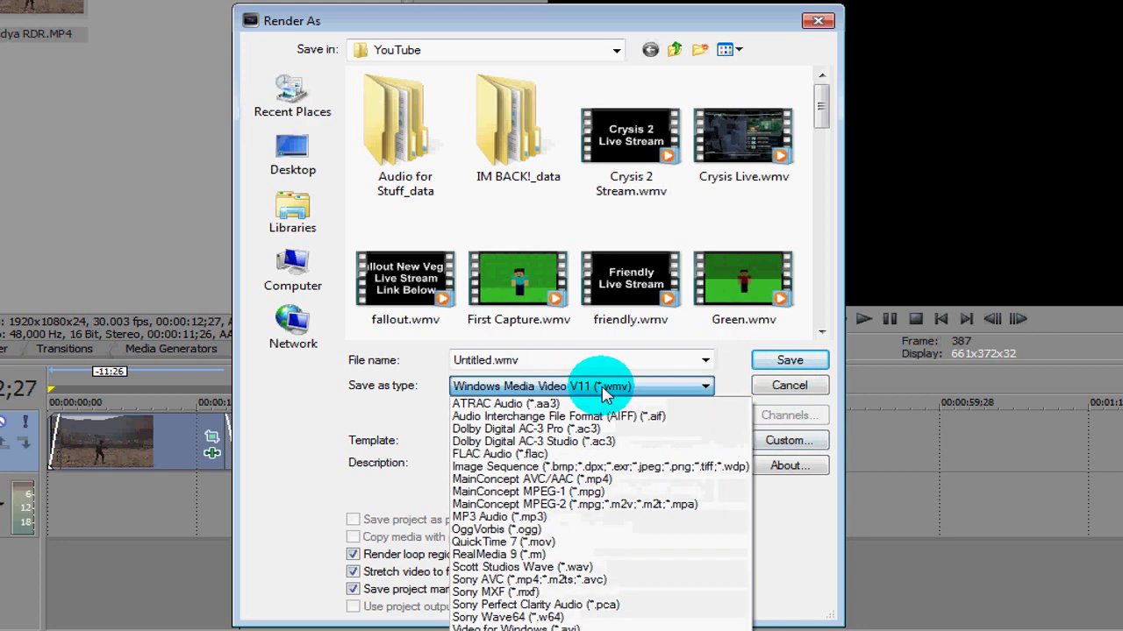
click(568, 628)
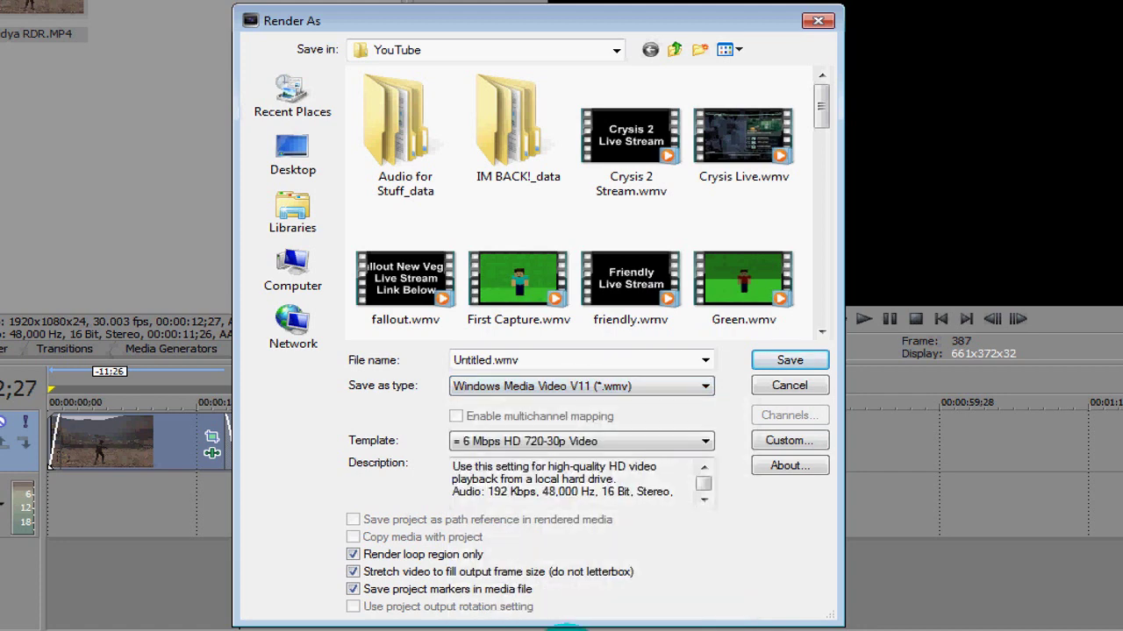
click(811, 441)
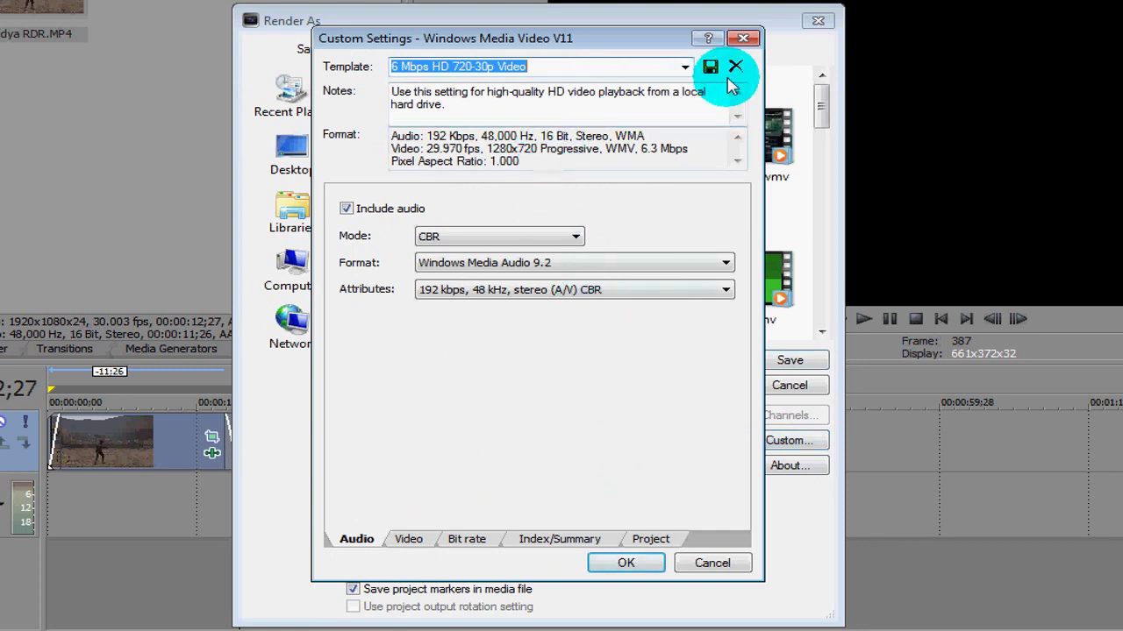
click(684, 68)
click(683, 67)
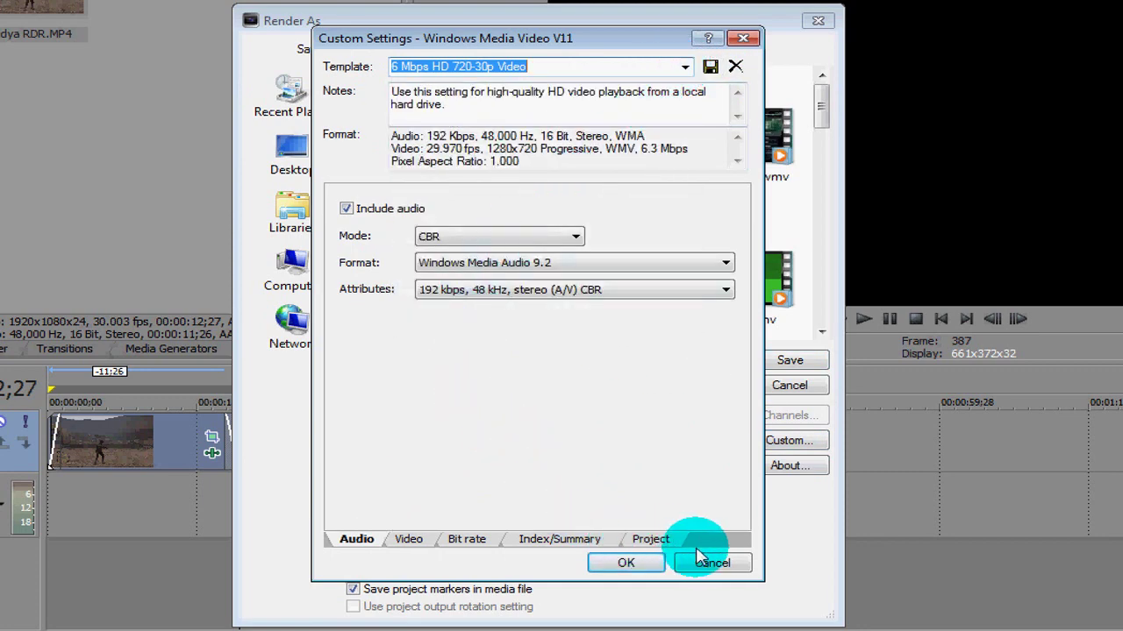
click(412, 541)
click(465, 540)
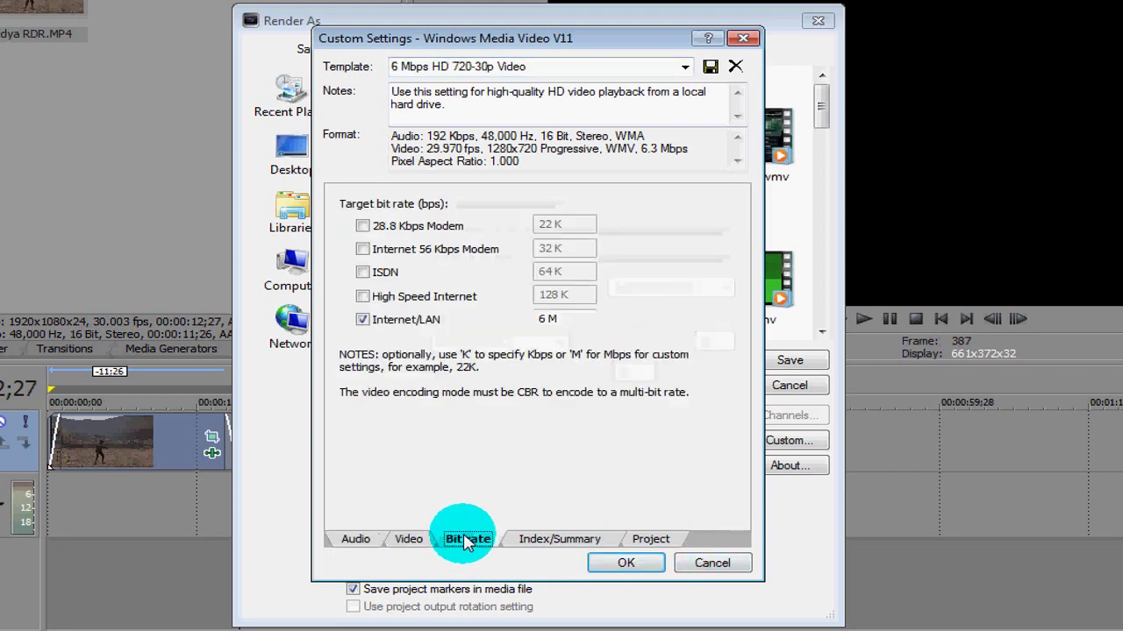
click(530, 540)
click(664, 543)
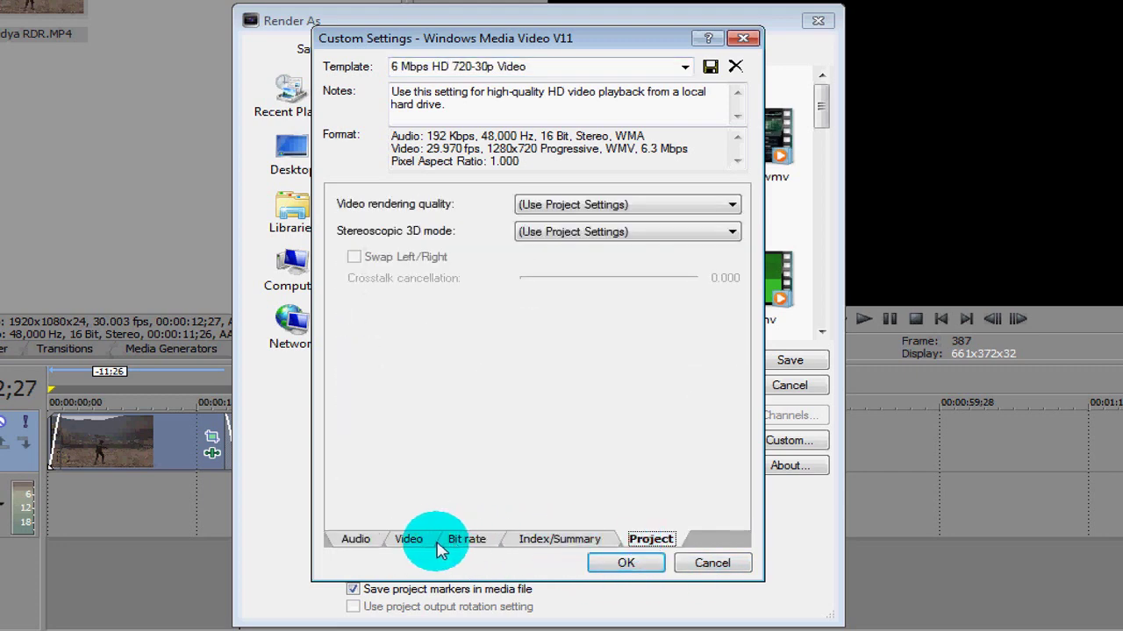
click(409, 542)
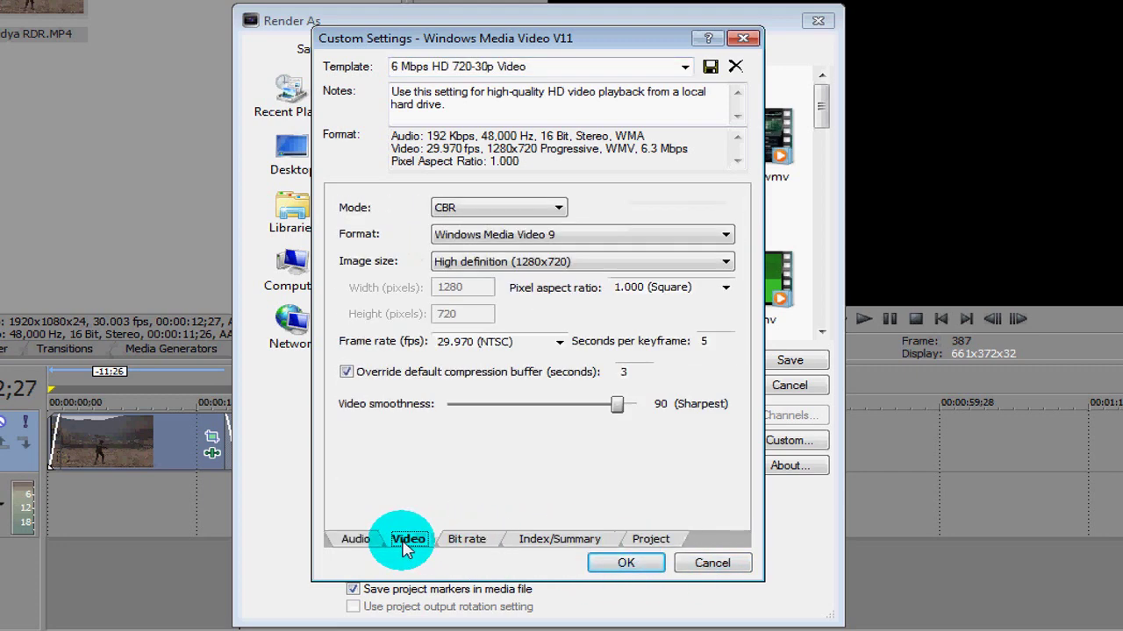
click(712, 564)
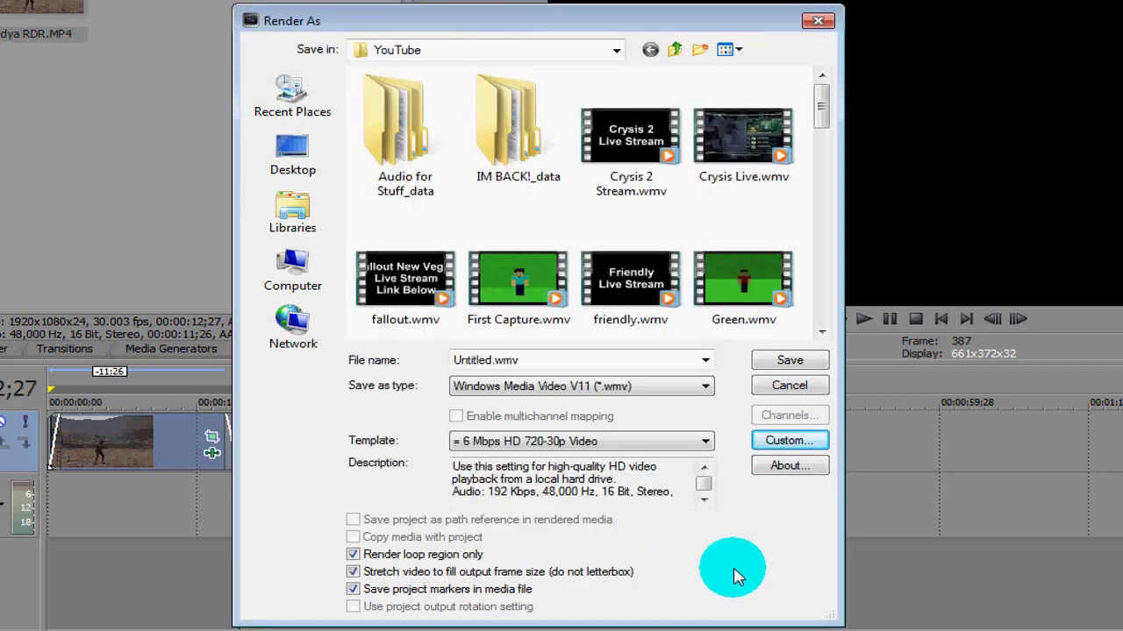
Step: Start rendering to 'Red Dead Redemption Testical.wmv', cancel it at 23%, then jump to 00:00:07;12
double_click(463, 361)
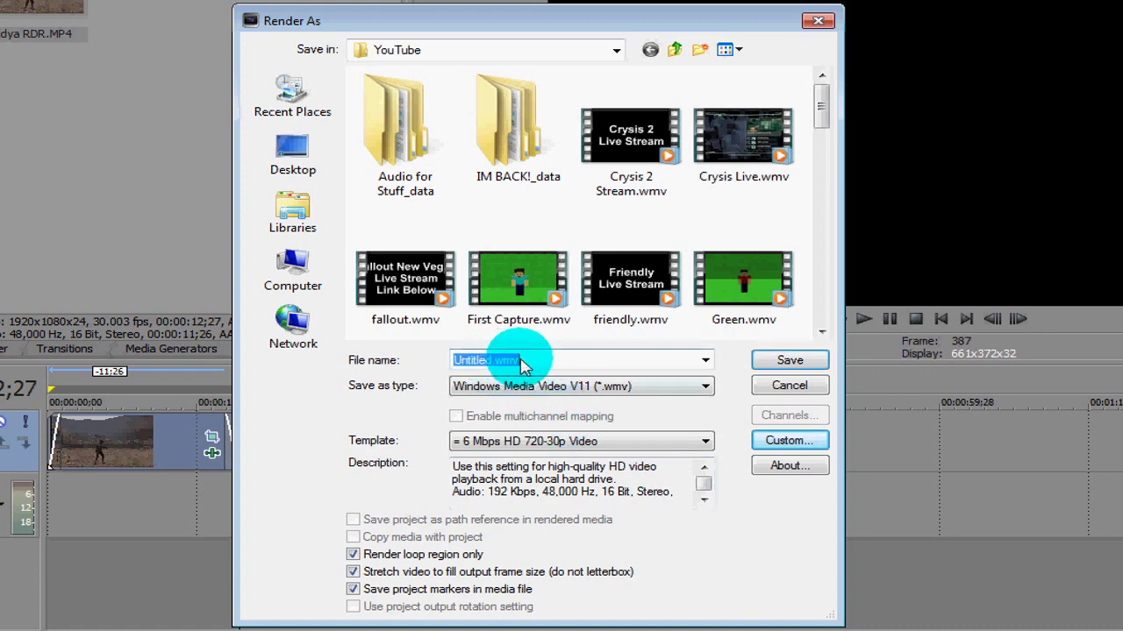
text(Red Dead Redemption Testical)
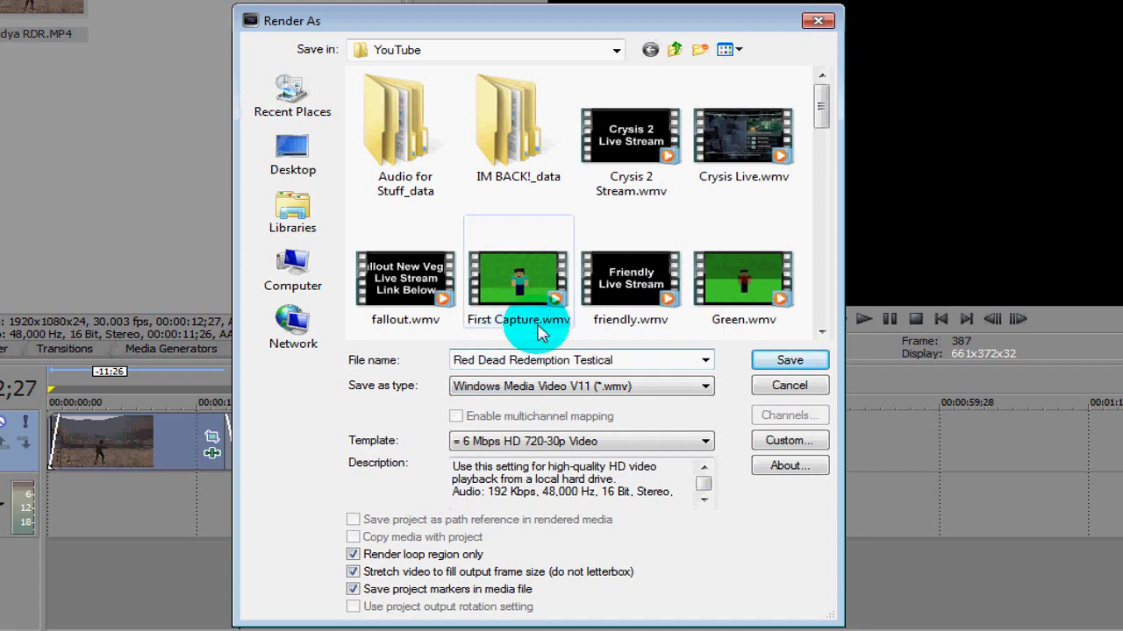
click(784, 363)
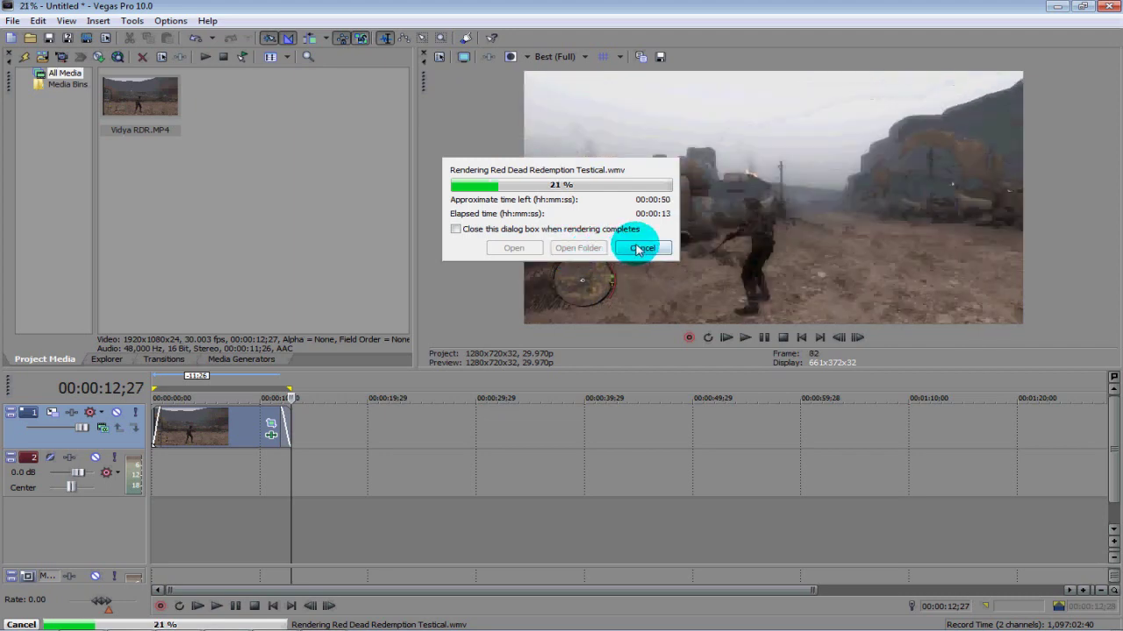
click(640, 248)
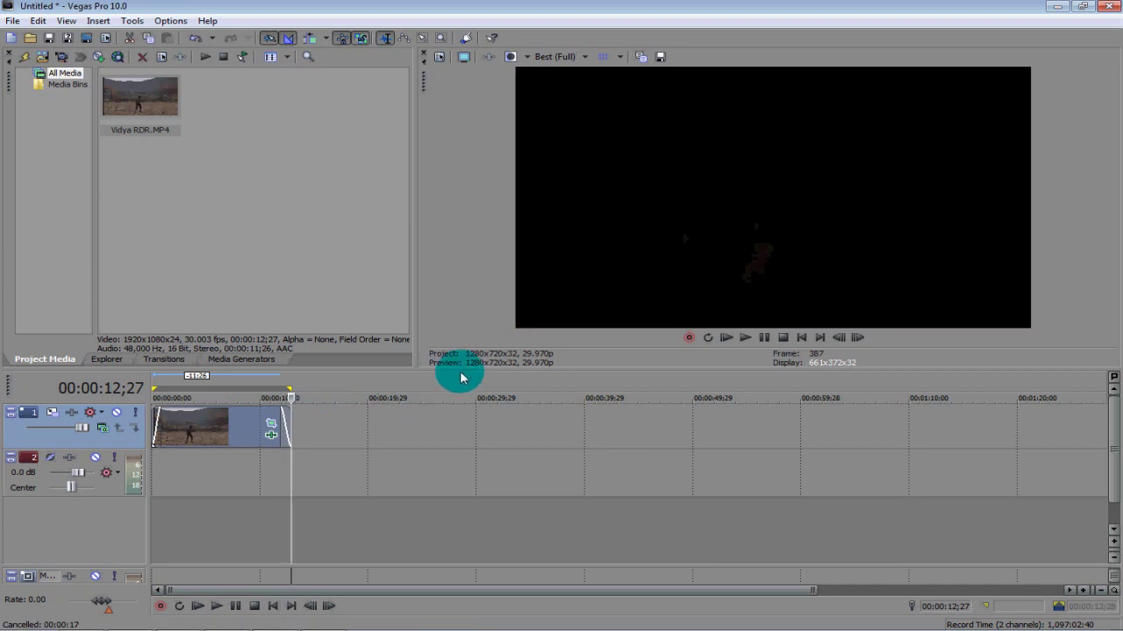
click(232, 421)
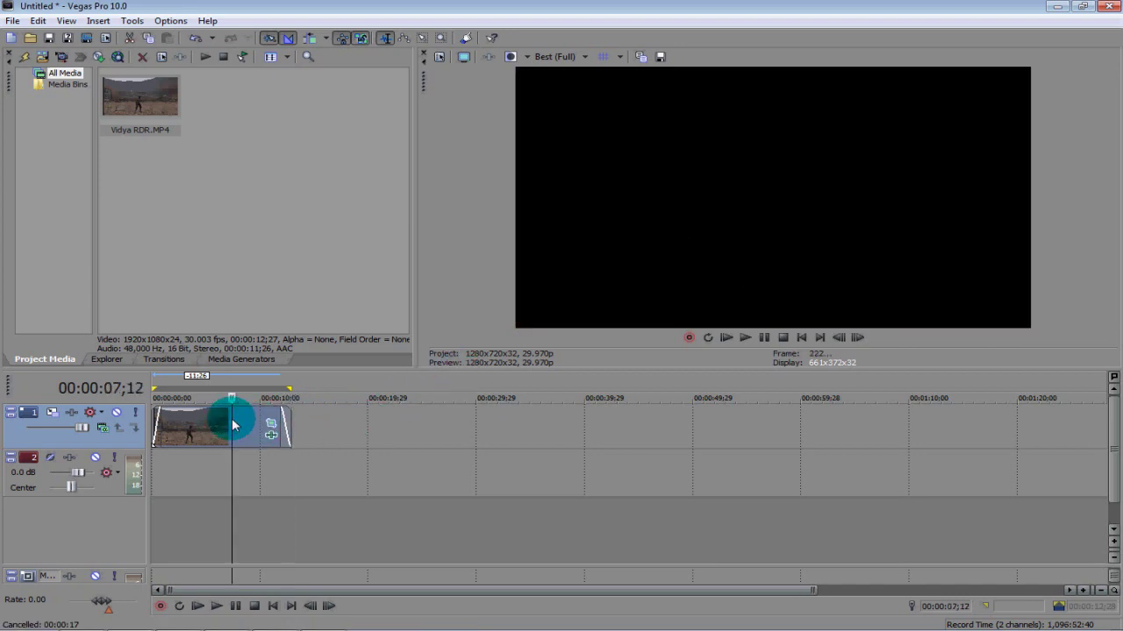